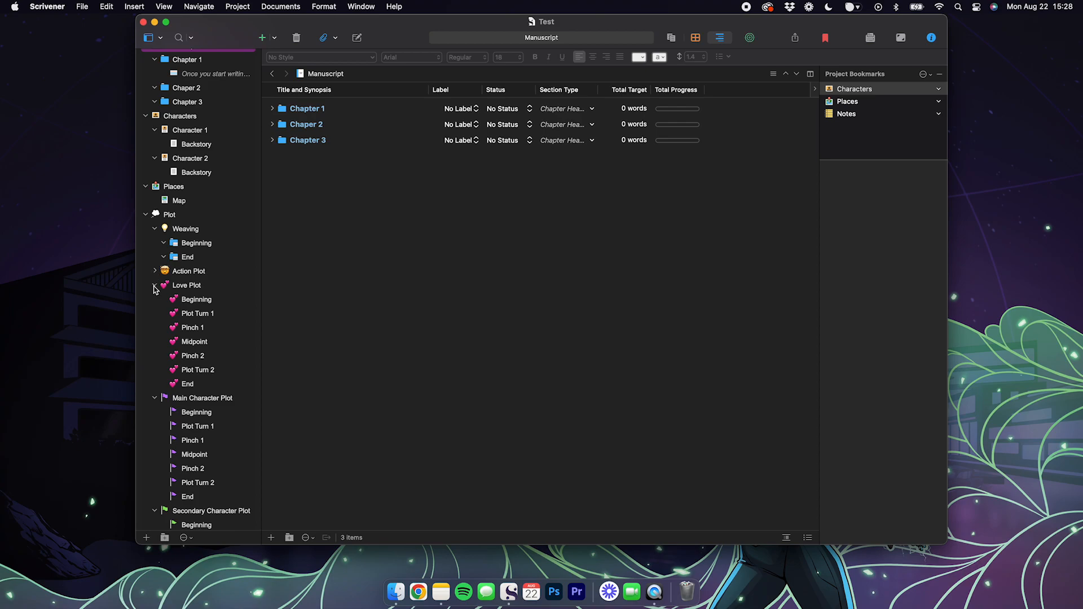
Collapse the Love, Main Character, Secondary Character and Antagonist plots and the Characters and Places folders in the binder.
left_click(155, 299)
left_click(155, 313)
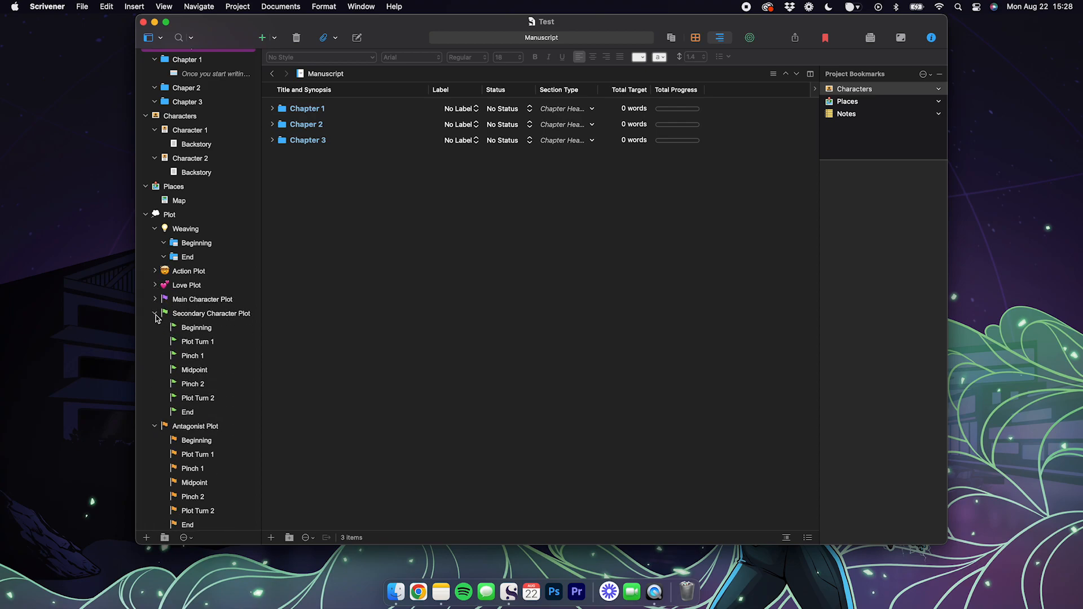
left_click(155, 327)
scroll(167, 344, "up", 2)
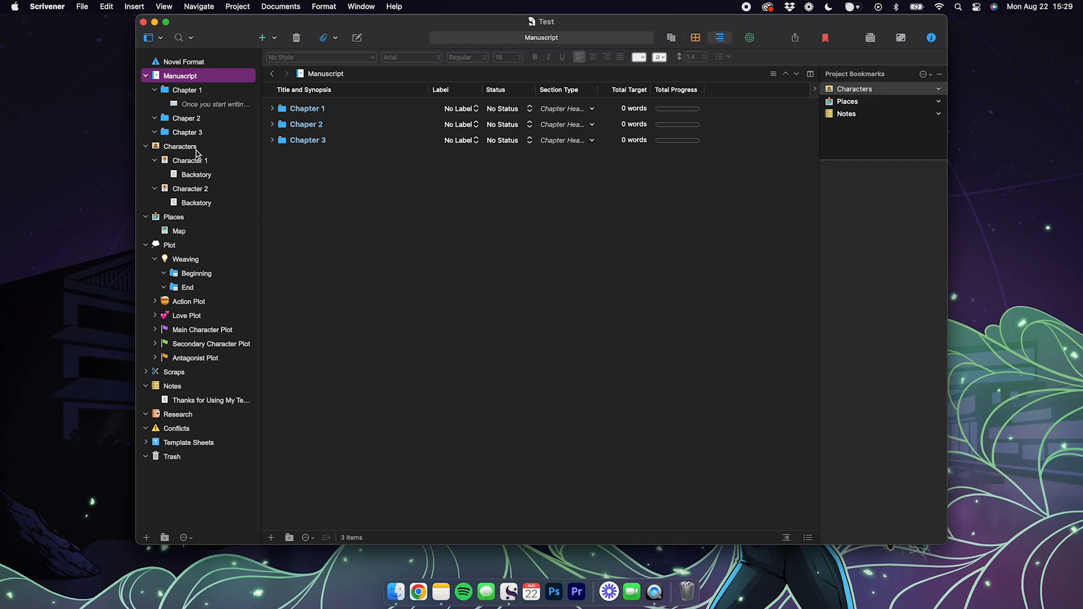
left_click(145, 146)
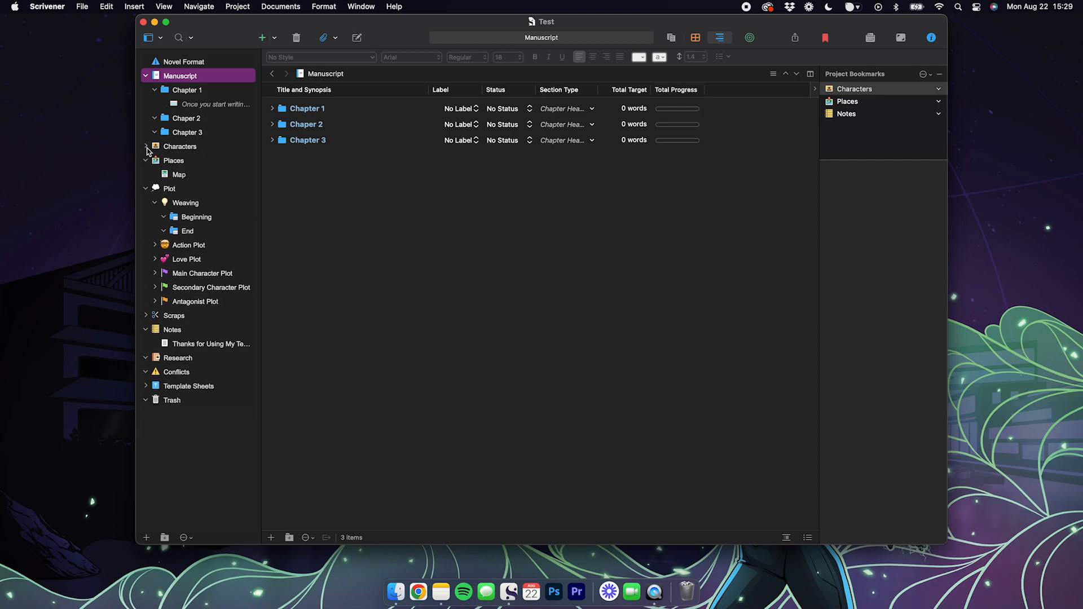
left_click(147, 161)
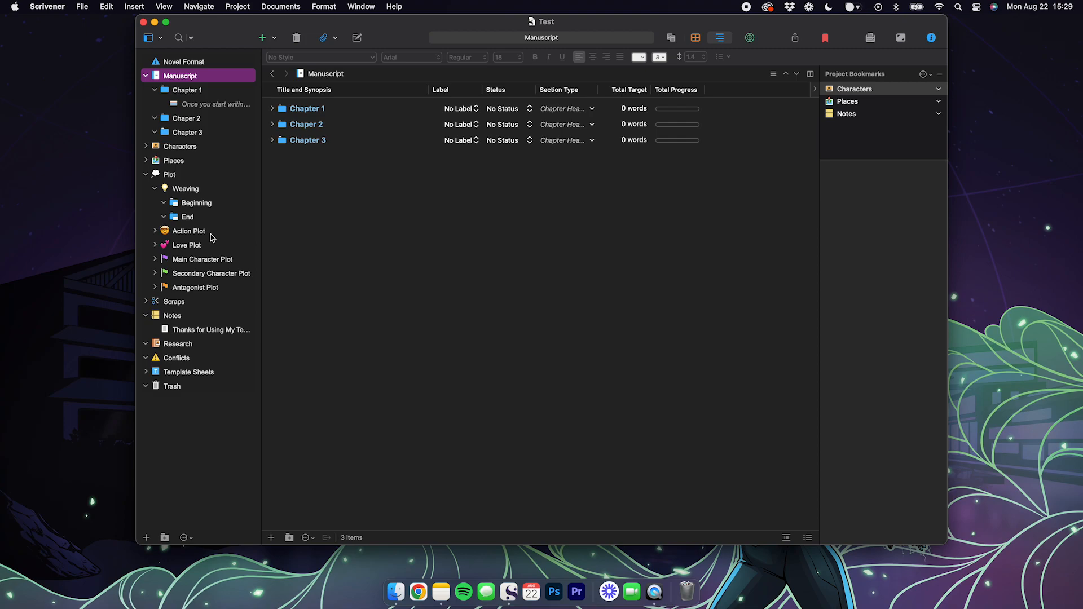
Expand the Action Plot in the binder and show its plot points in the outliner.
left_click(156, 232)
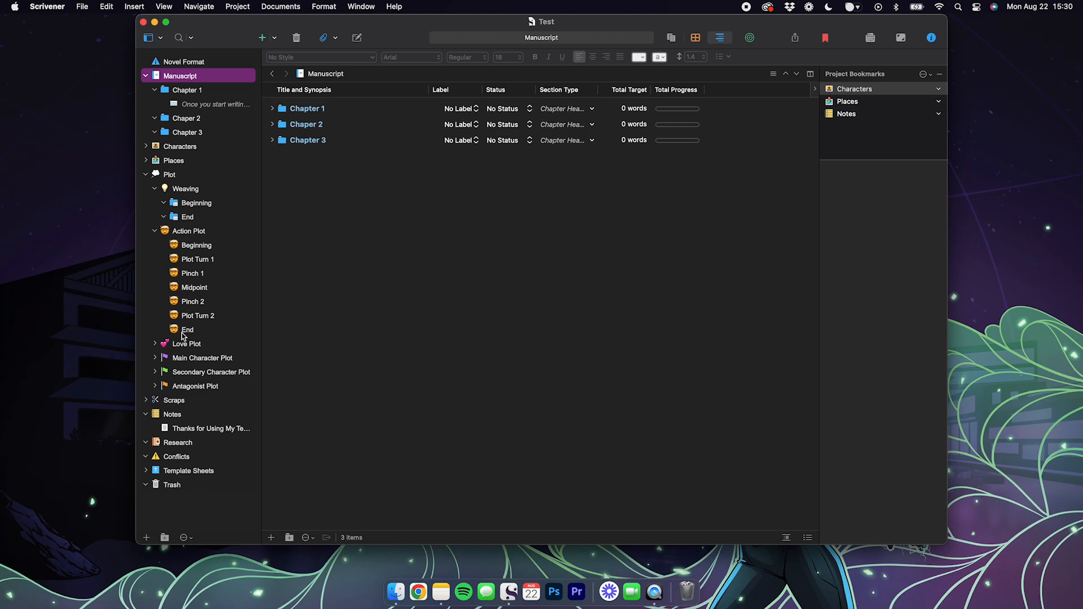
left_click(188, 234)
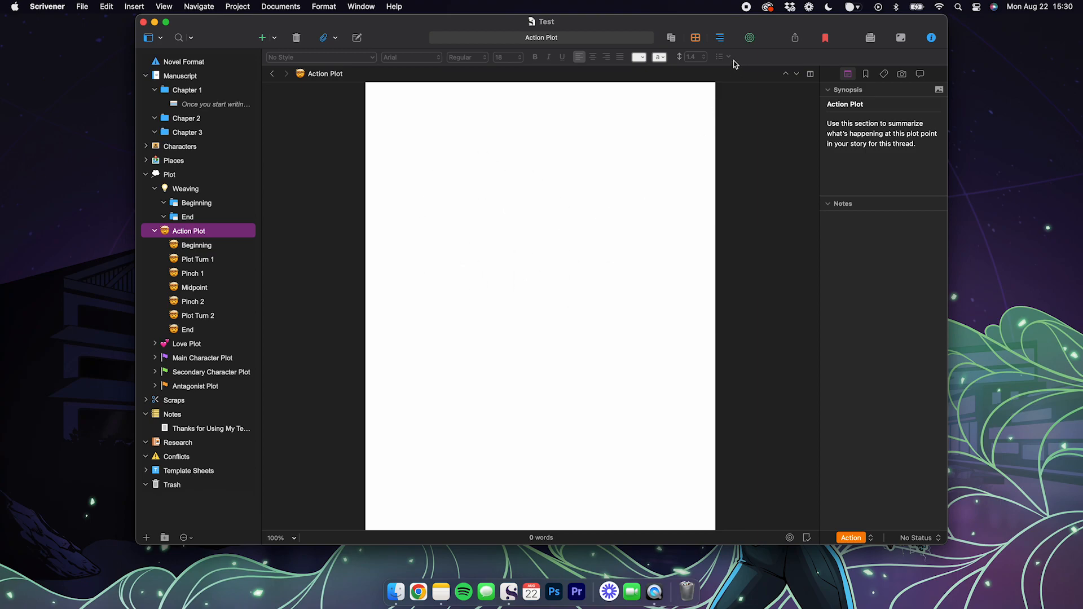
left_click(725, 42)
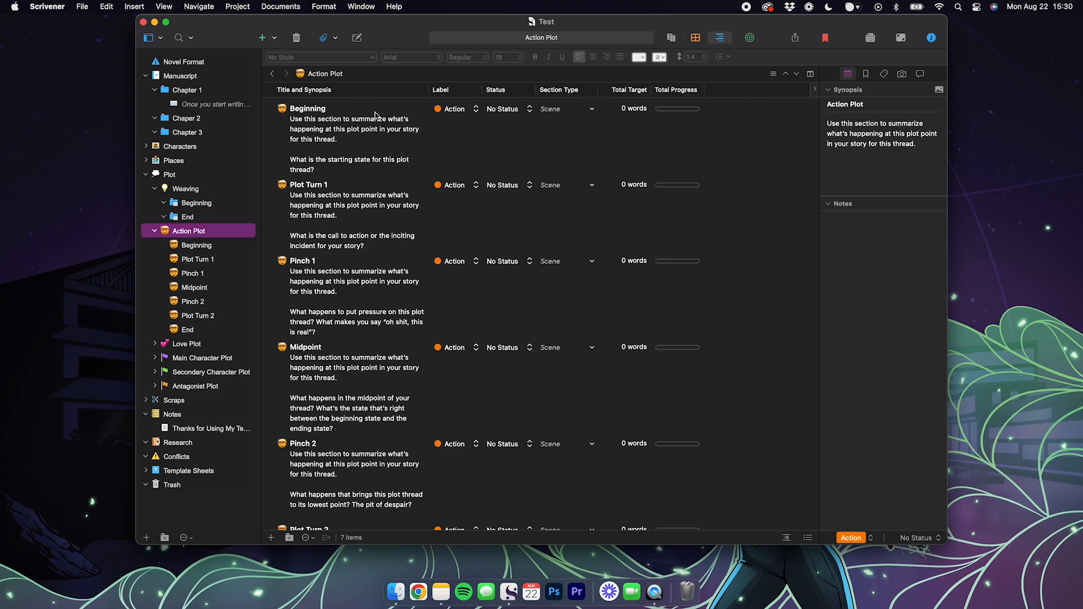
Examine the synopsis prompts of the Action Plot's Beginning plot point.
left_click(869, 132)
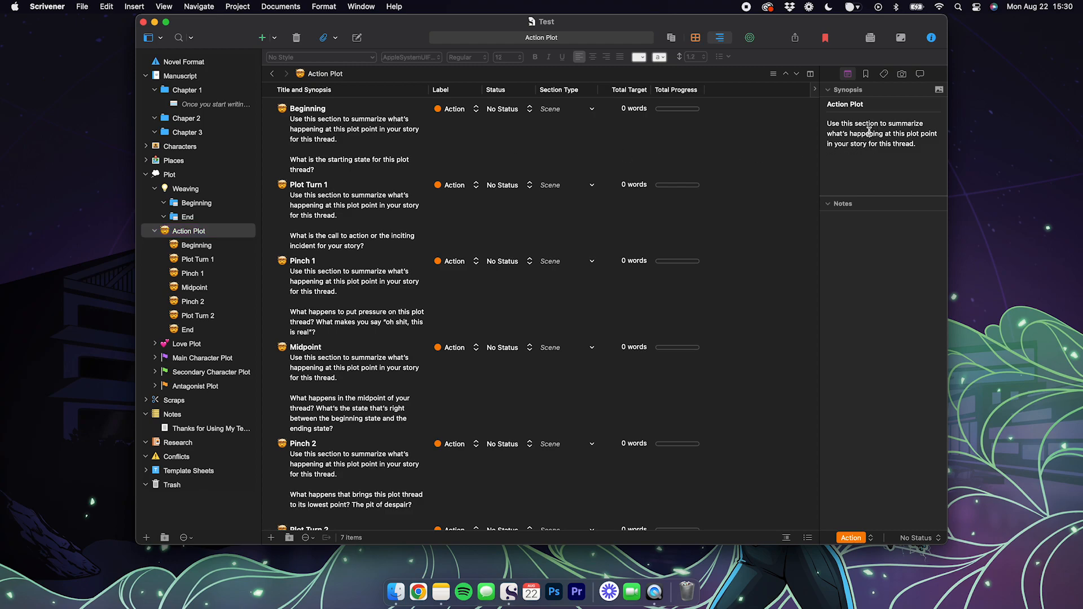
left_click(378, 128)
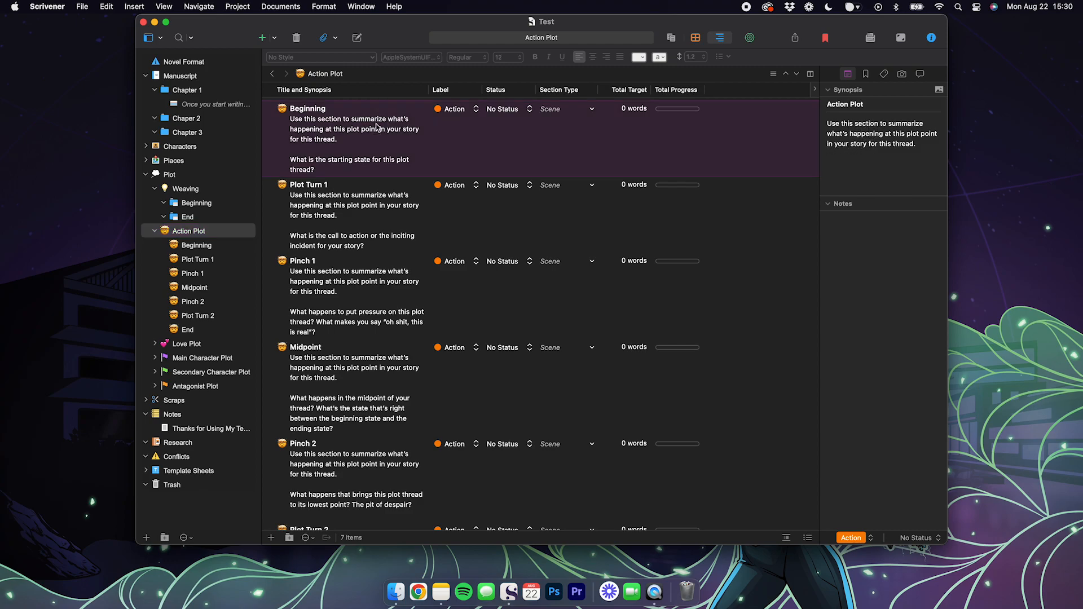
left_click(827, 123)
left_click_drag(828, 123, 892, 177)
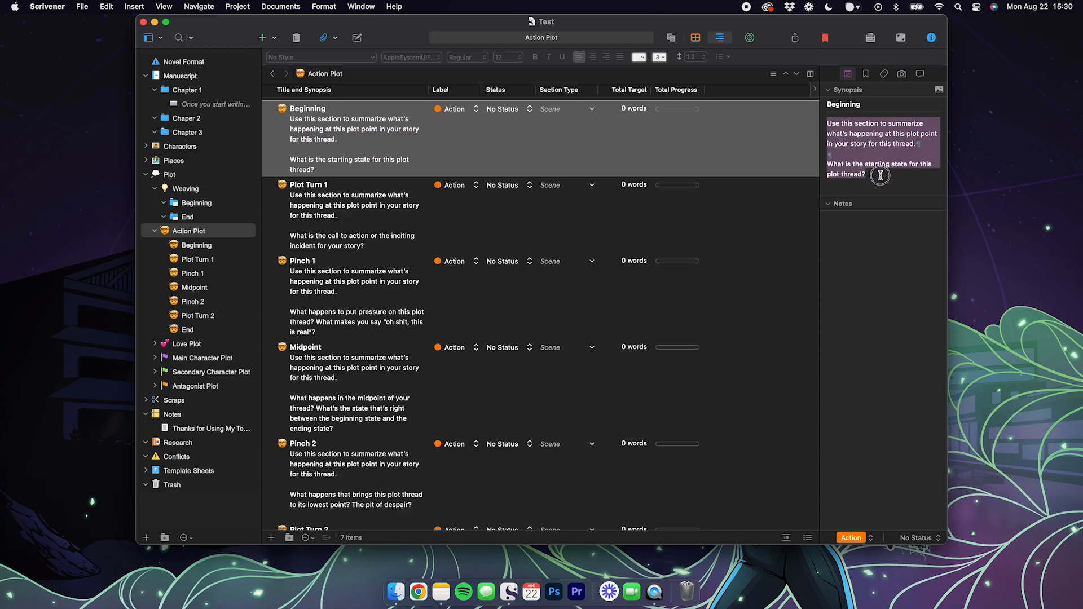
left_click(894, 179)
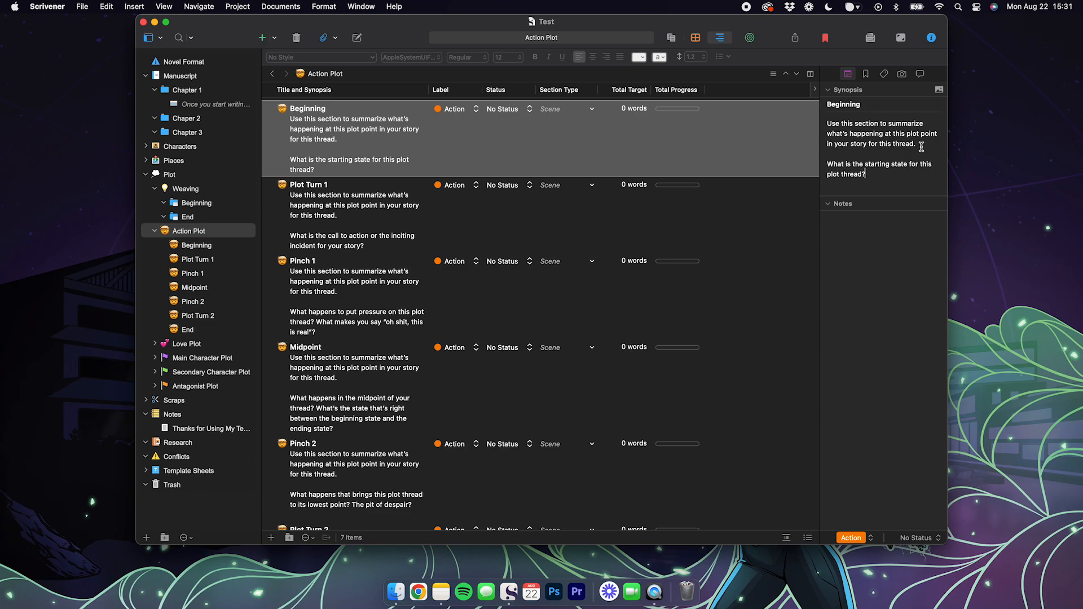
mouse_move(827, 164)
left_mouse_down()
mouse_move(894, 172)
mouse_move(823, 164)
left_mouse_up()
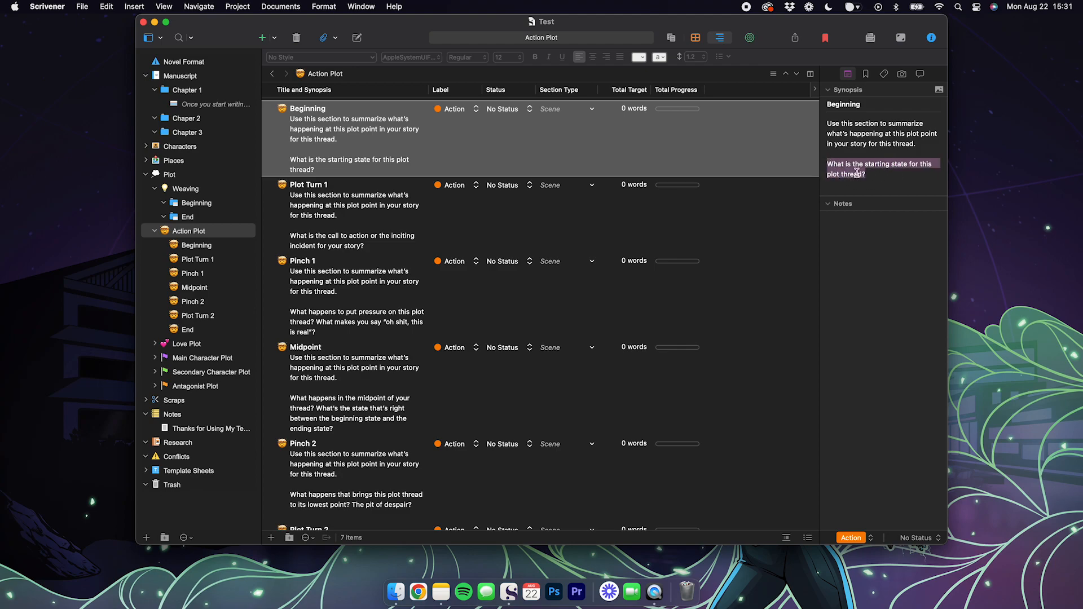
left_click(879, 180)
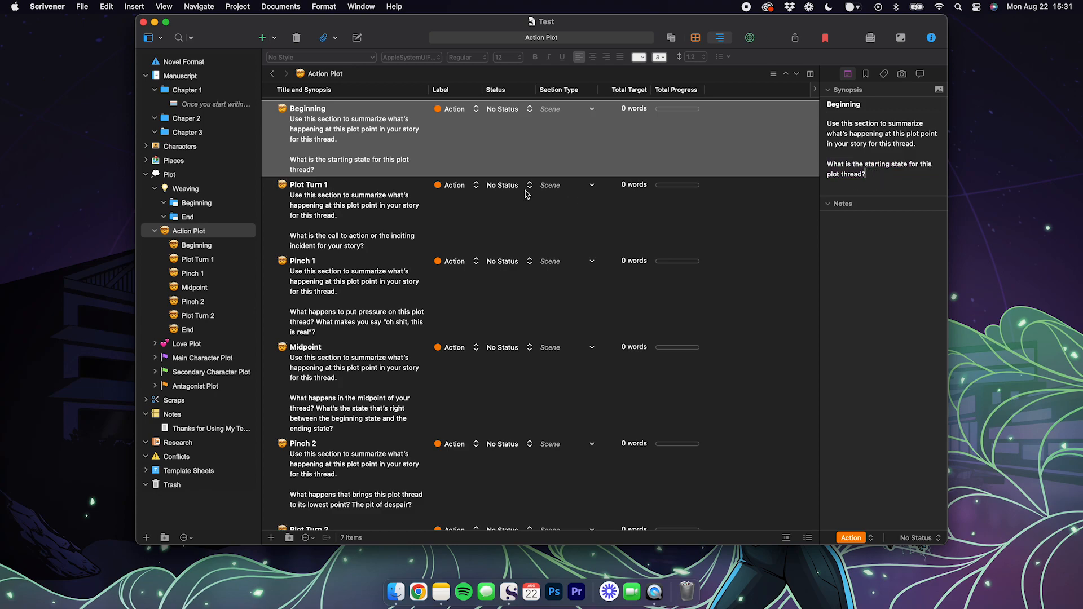
Examine the synopsis prompts of the Action Plot's Plot Turn 1.
left_click(347, 204)
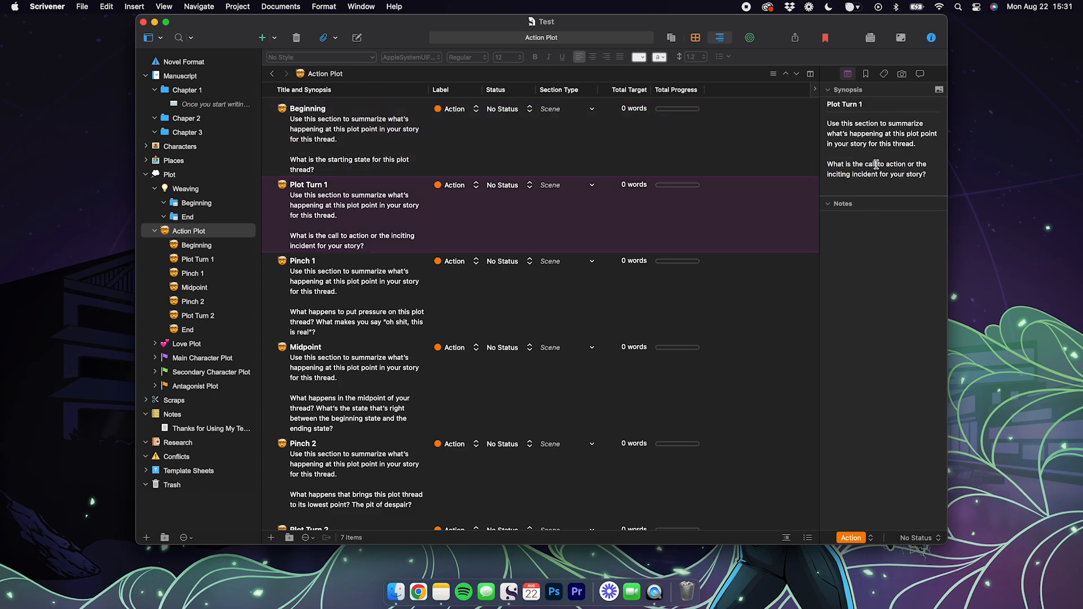
left_click_drag(827, 124, 923, 145)
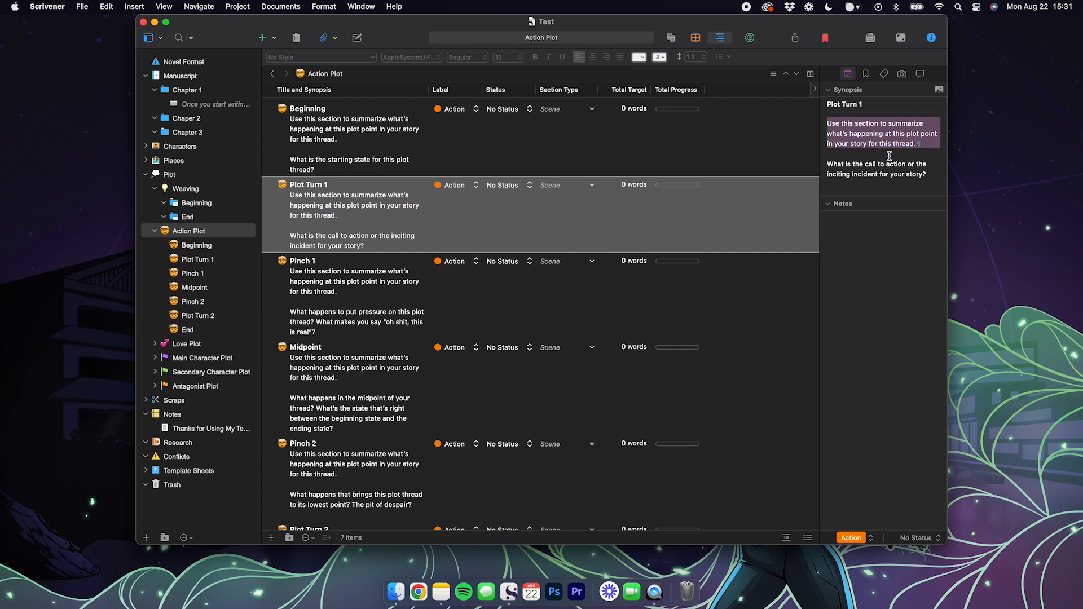
left_click(878, 164)
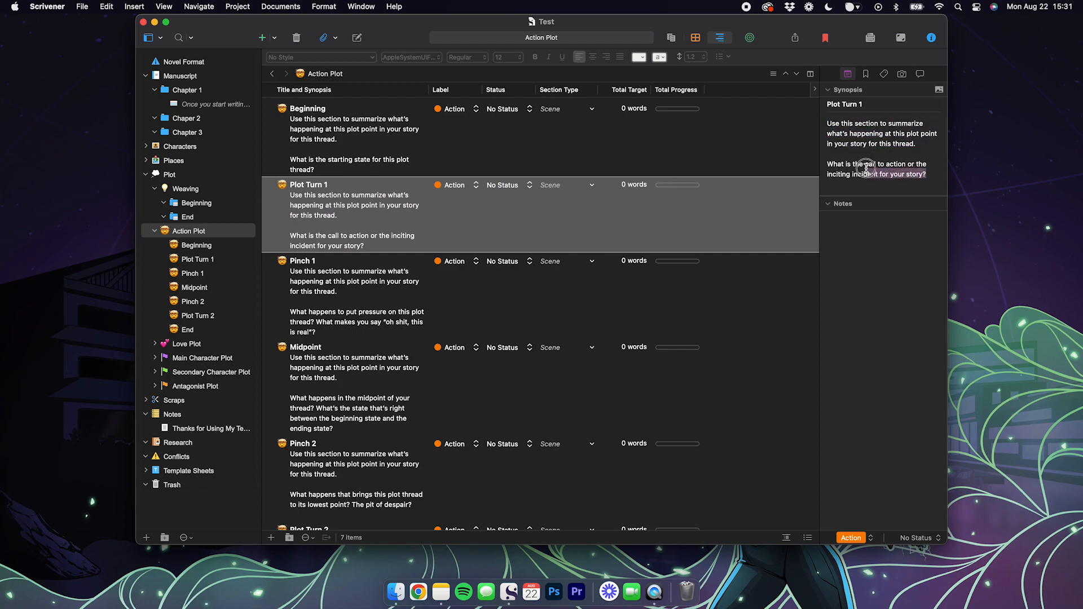
Review the Pinch 1 synopsis and the rest of the Action Plot outline, ending back at its Beginning entry.
left_click(510, 306)
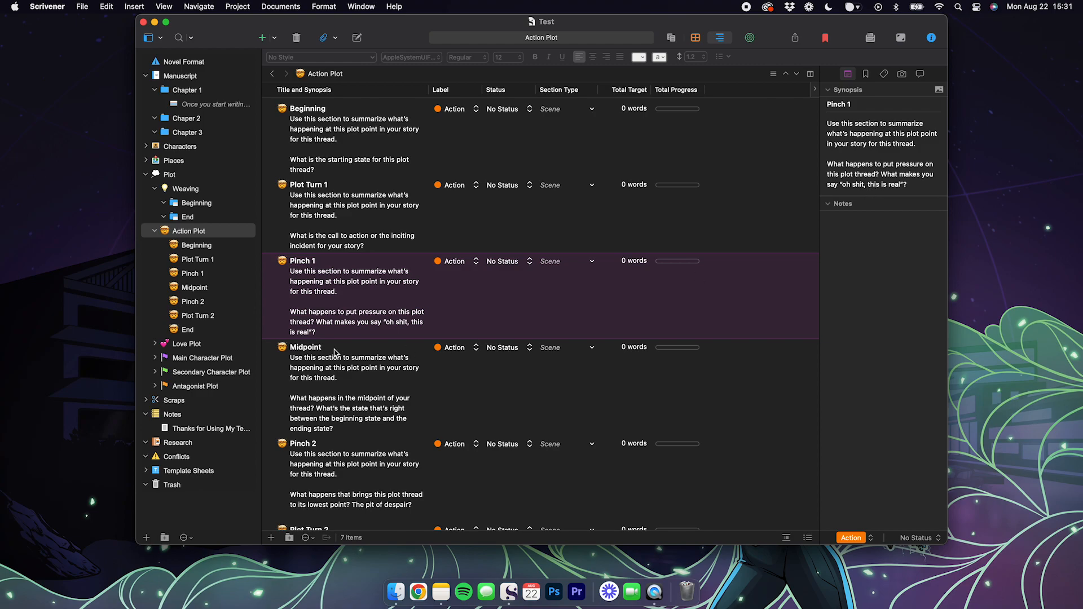
scroll(377, 331, "down", 5)
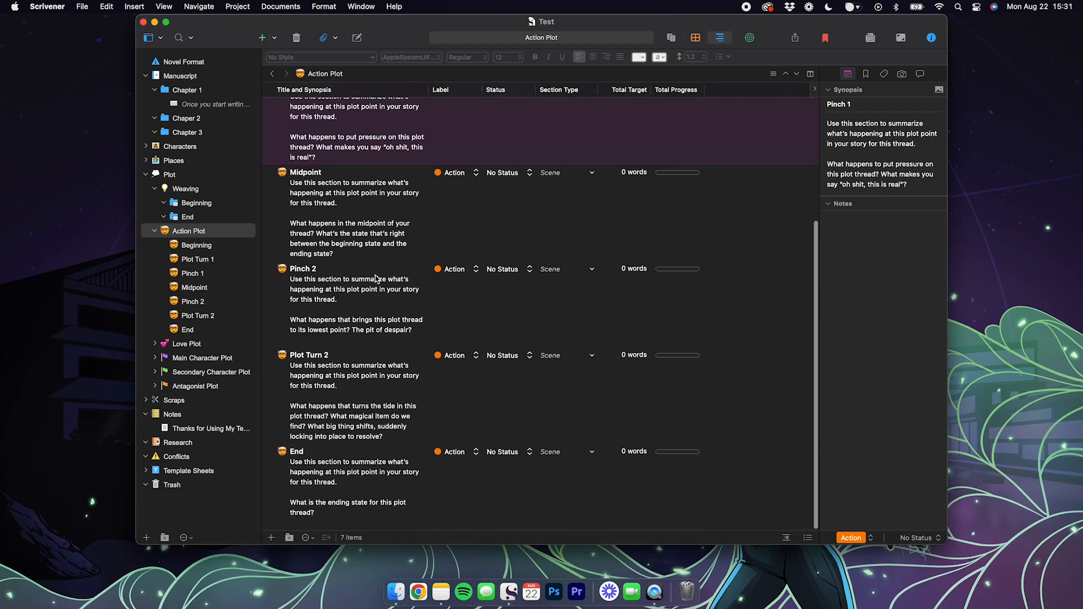
scroll(407, 351, "up", 5)
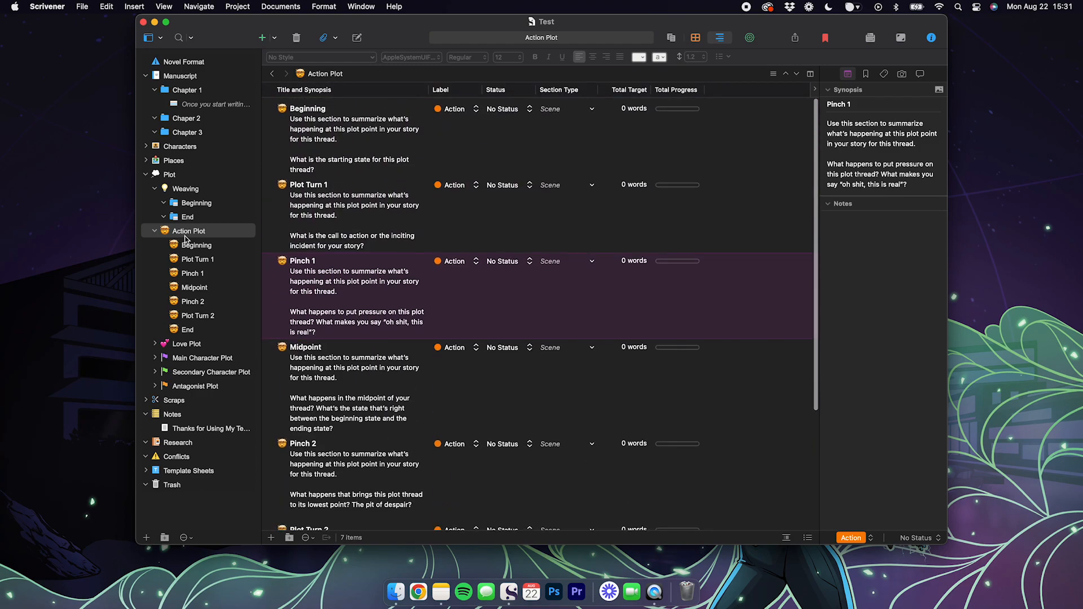
left_click(225, 234)
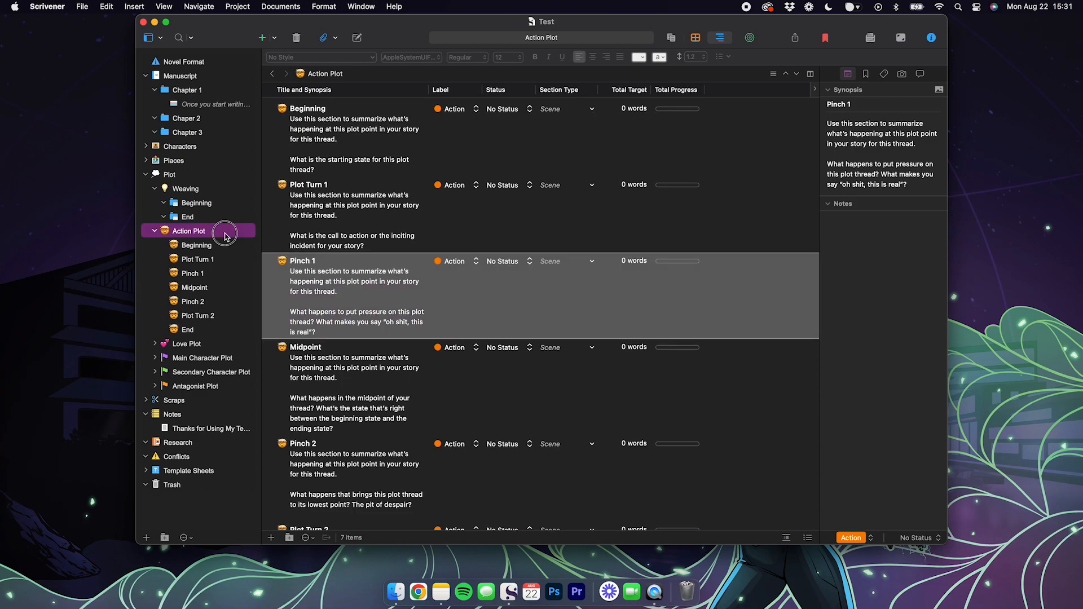
scroll(337, 247, "up", 1)
left_click(387, 139)
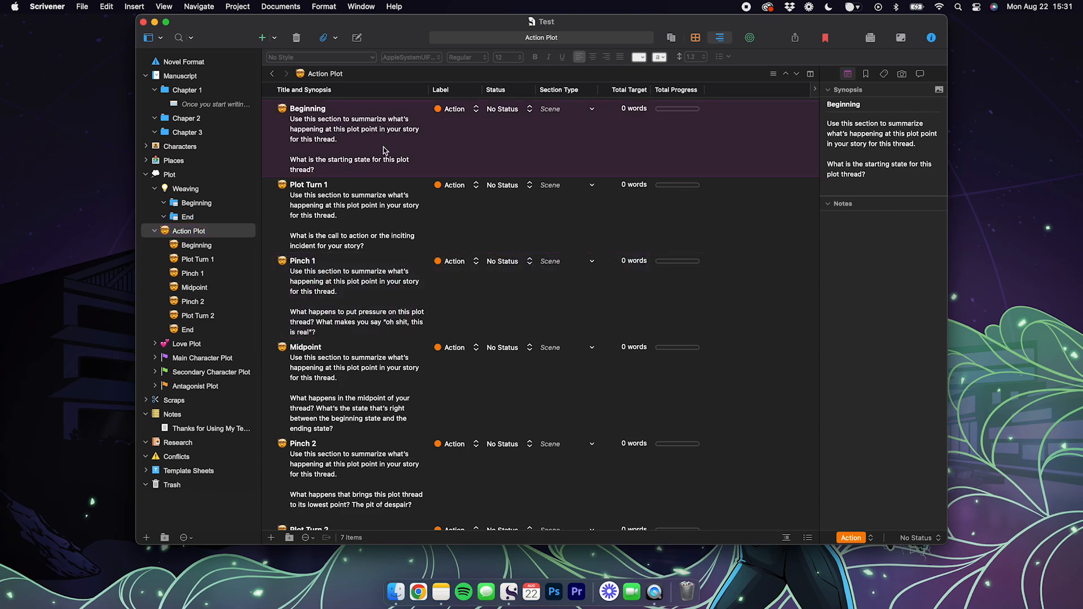
Show the Love Plot's plot points in the outliner and expand the Love Plot in the binder.
left_click(204, 345)
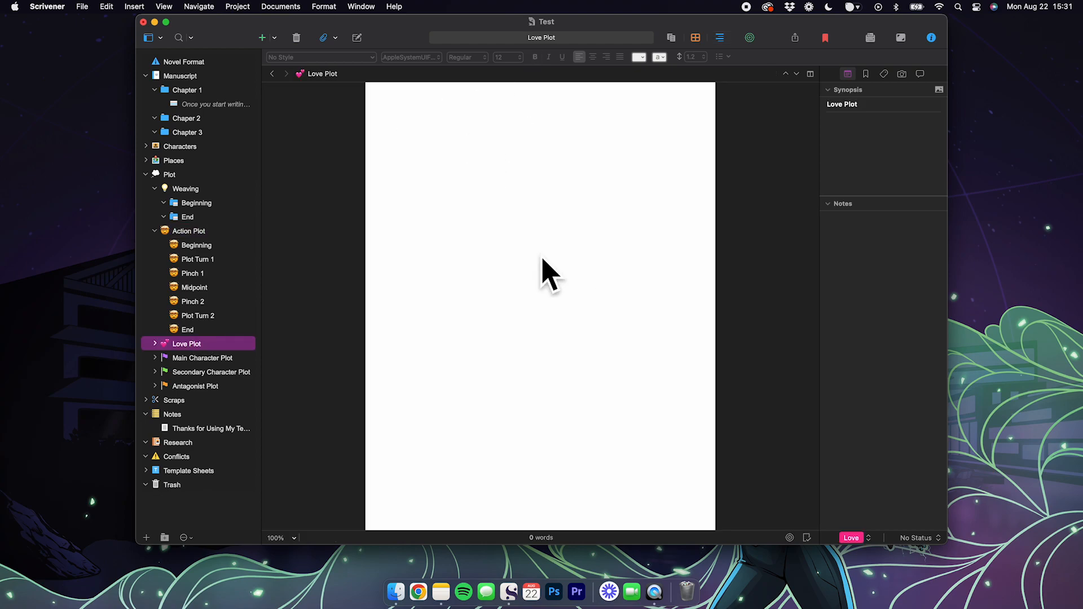
left_click(720, 37)
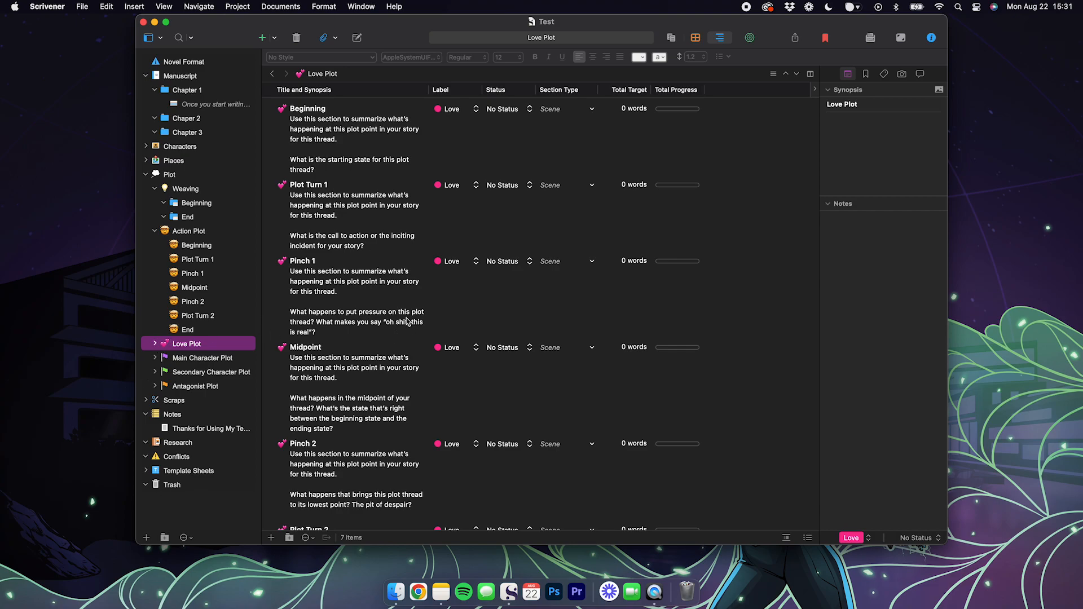
left_click(155, 344)
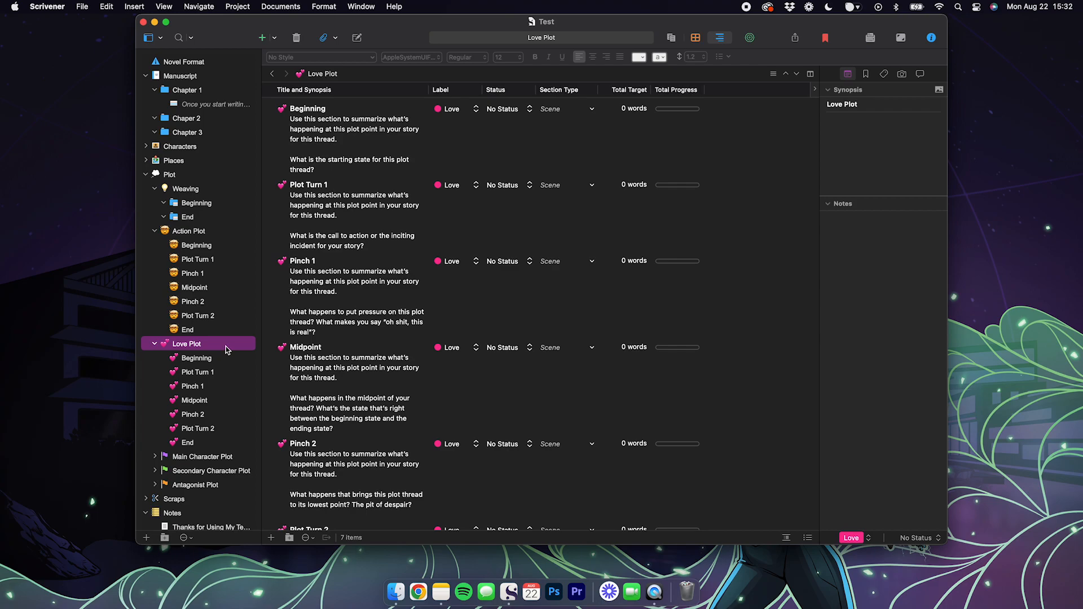
Show the Action Plot in the outliner again and select its Beginning entry.
left_click(214, 233)
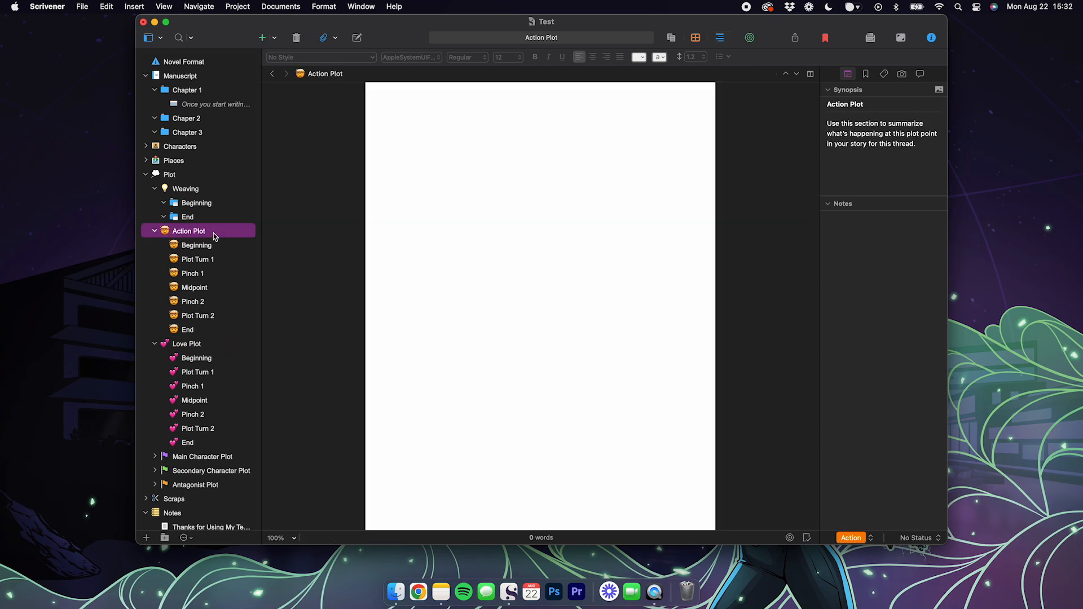
left_click(720, 37)
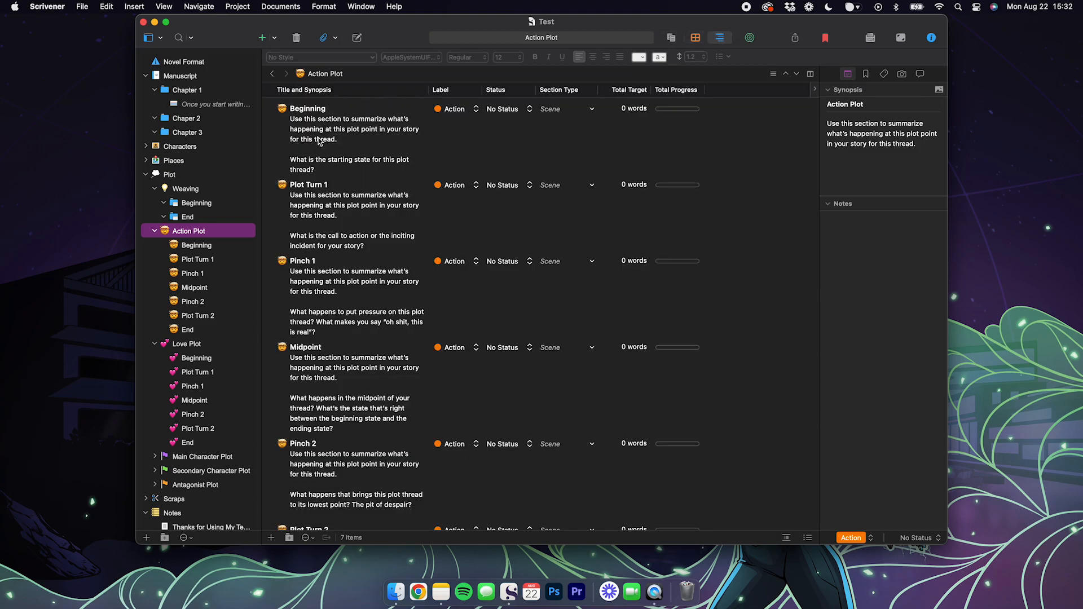
right_click(202, 234)
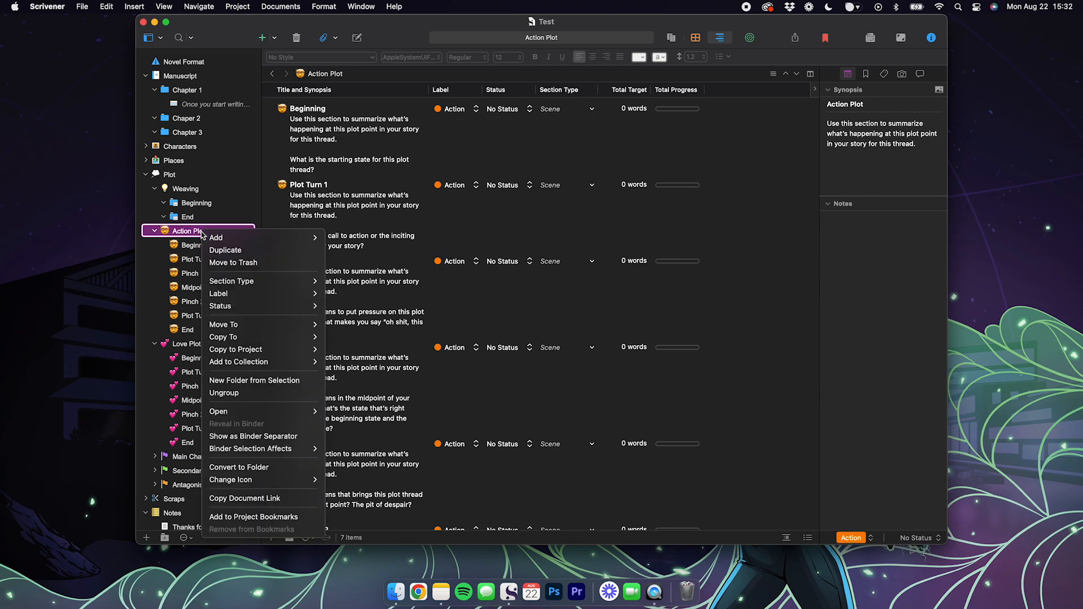
left_click(322, 123)
left_click(323, 124)
right_click(198, 234)
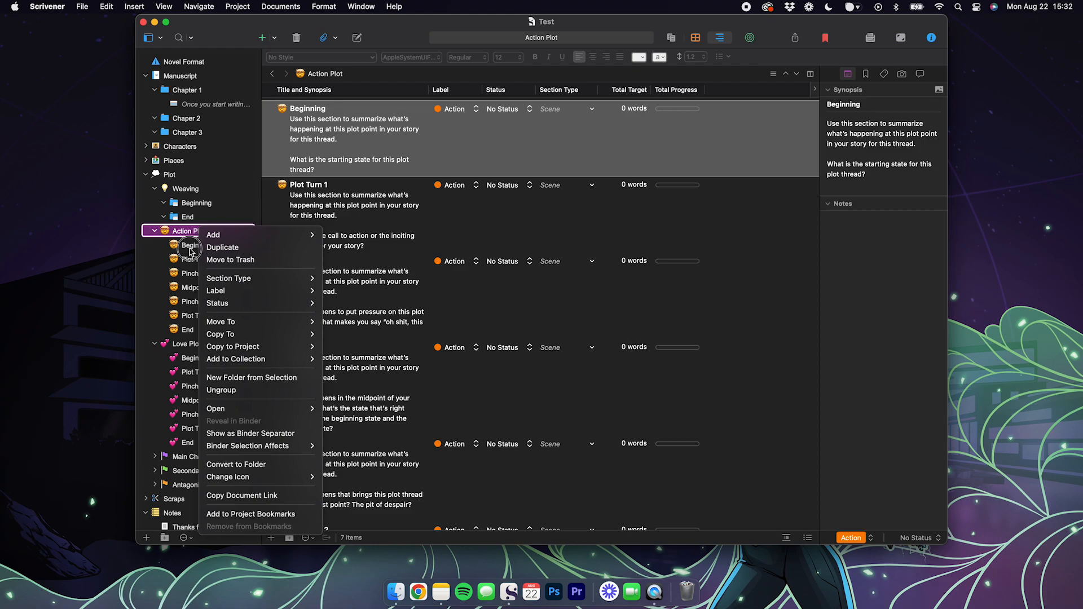
left_click(190, 243)
left_click(191, 245)
right_click(192, 248)
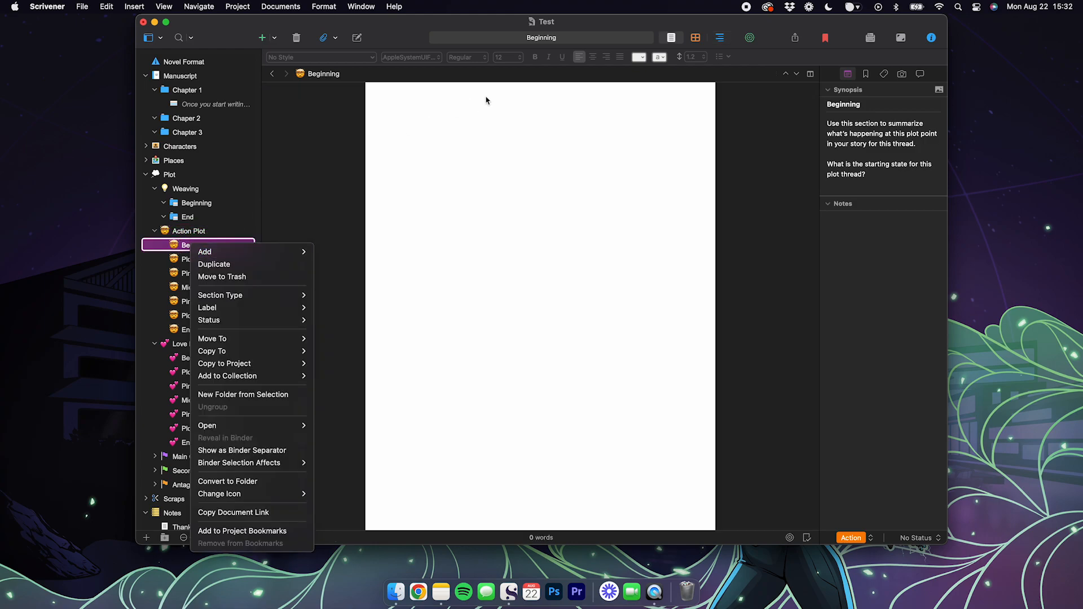
left_click(720, 39)
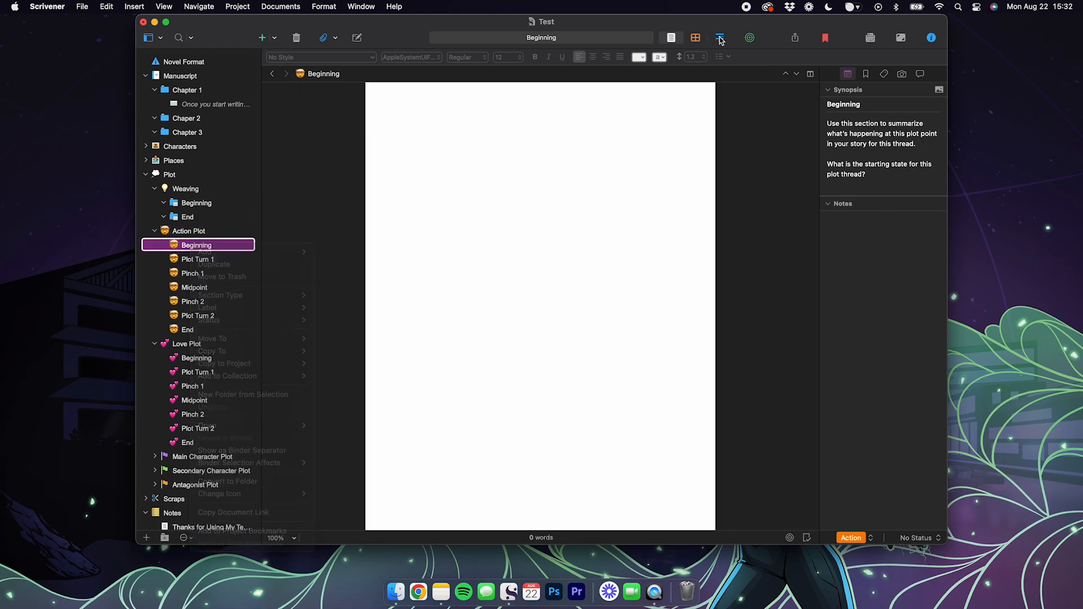
Open the label list from the Action Plot's Beginning entry and add a label named "test".
left_click(206, 246)
left_click(199, 246)
right_click(199, 248)
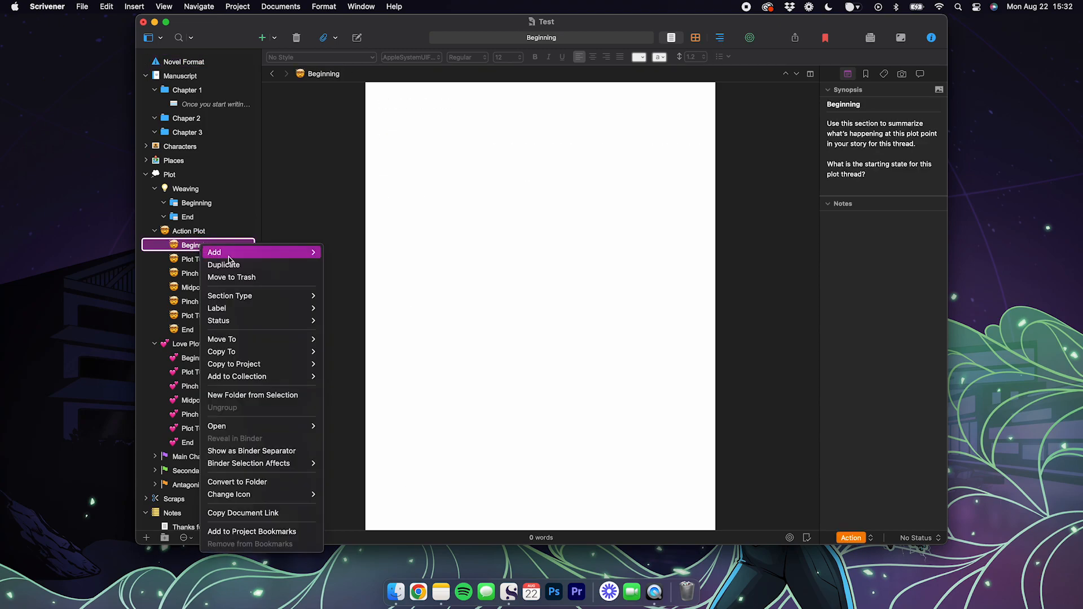
mouse_move(281, 327)
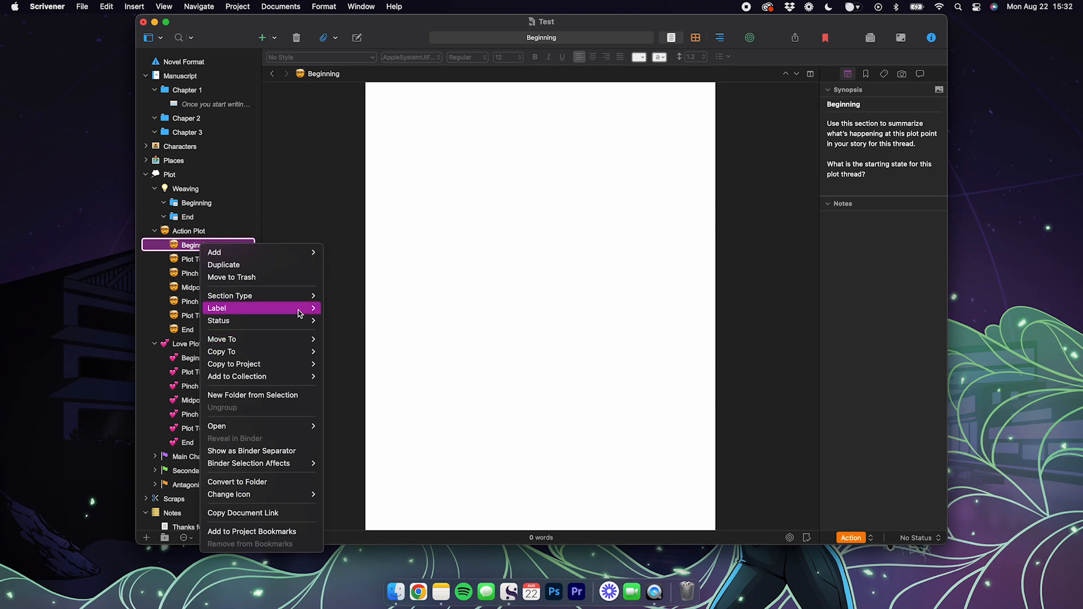
mouse_move(300, 309)
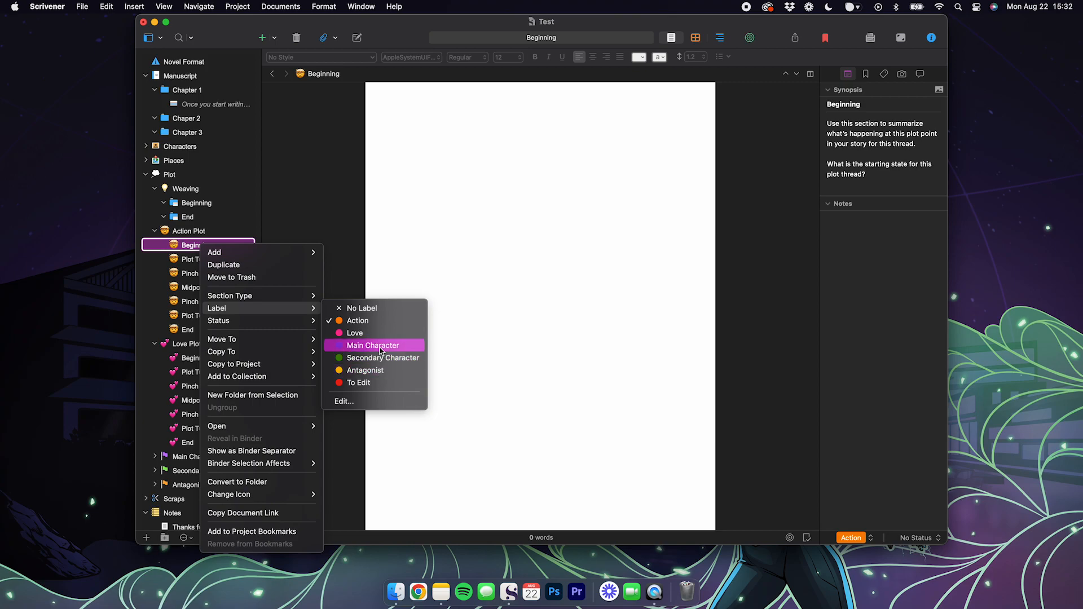
left_click(351, 404)
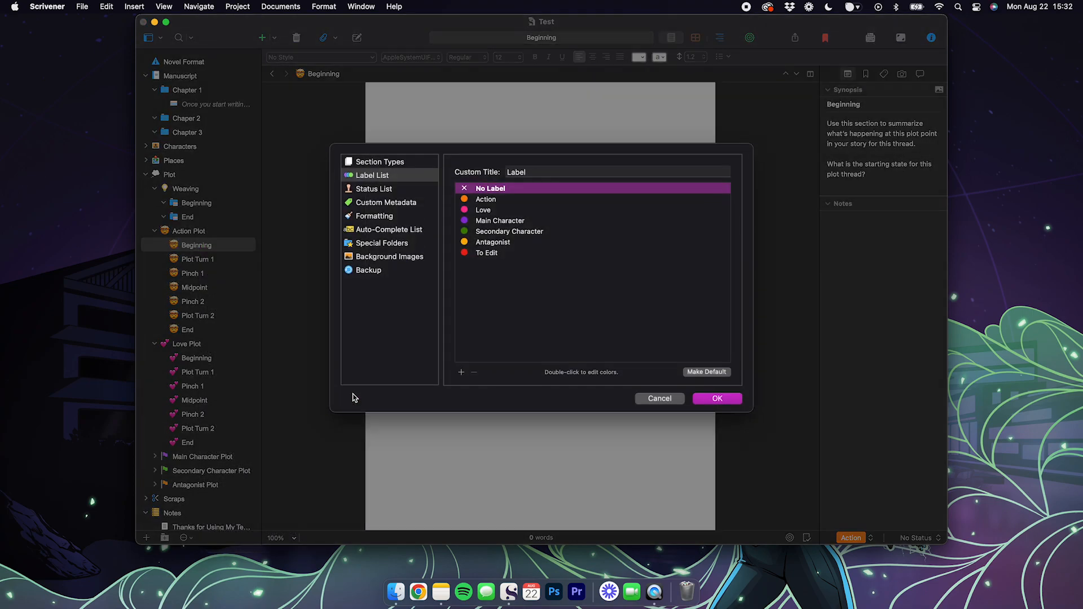
left_click(462, 374)
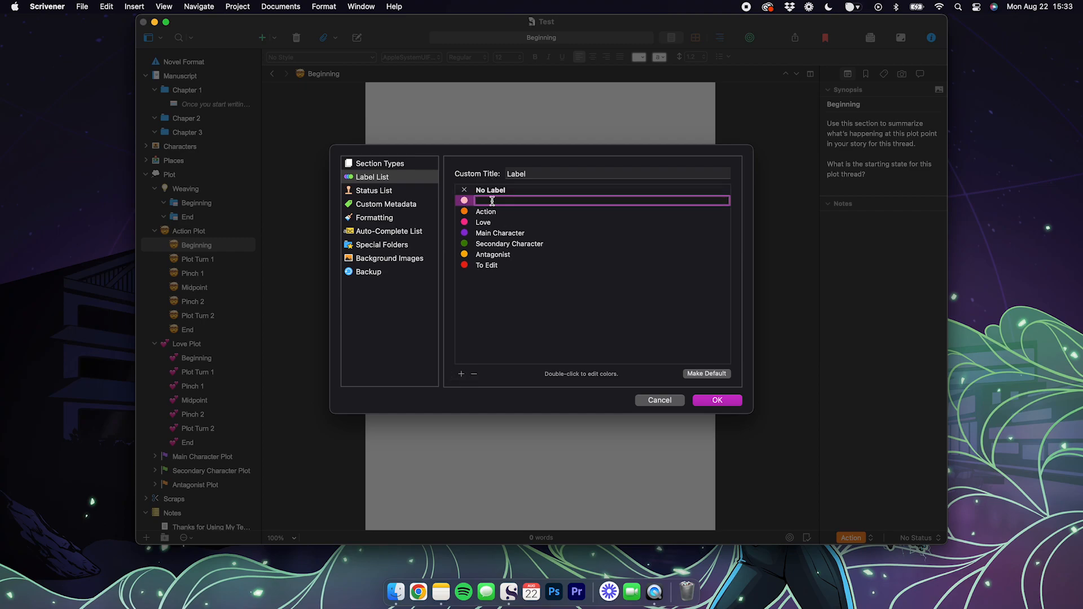
key("Return")
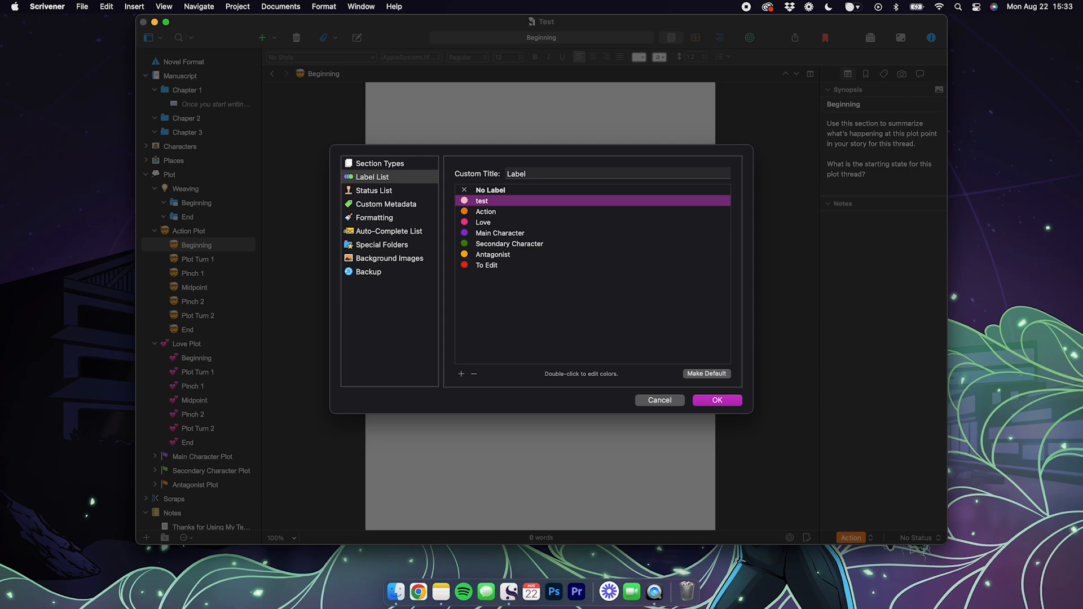
Pick a different colour for the test label from the Spectrum palette and close the colour picker.
double_click(464, 201)
left_click_drag(559, 173, 841, 173)
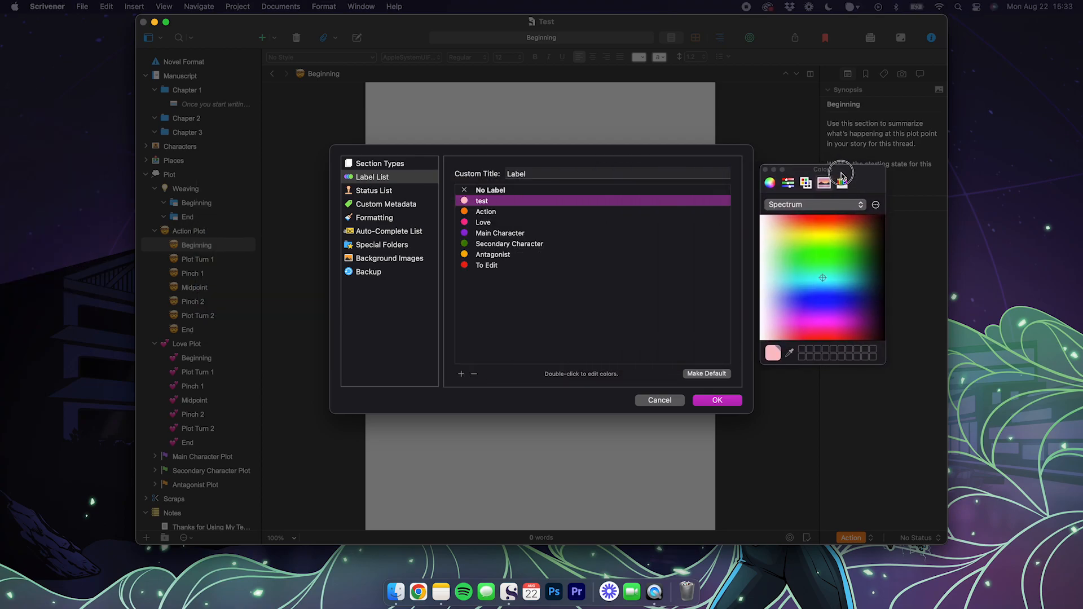
left_click(824, 242)
left_click_drag(825, 244, 848, 270)
left_click(810, 250)
left_click(765, 170)
Delete the test label and cancel the label list edits.
left_click(496, 212)
left_click(496, 202)
left_click(474, 374)
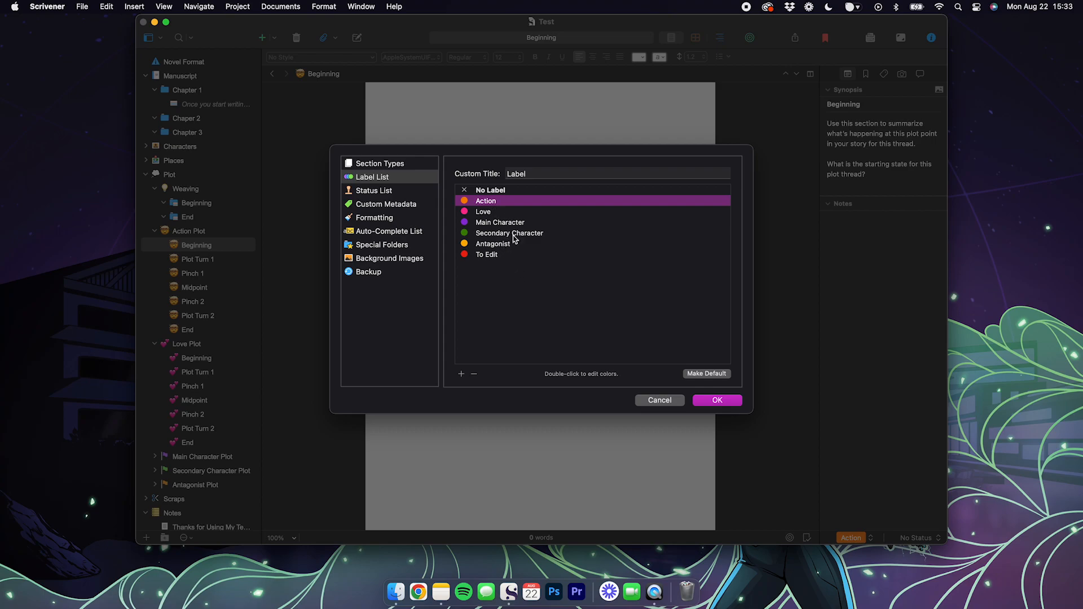
left_click(659, 401)
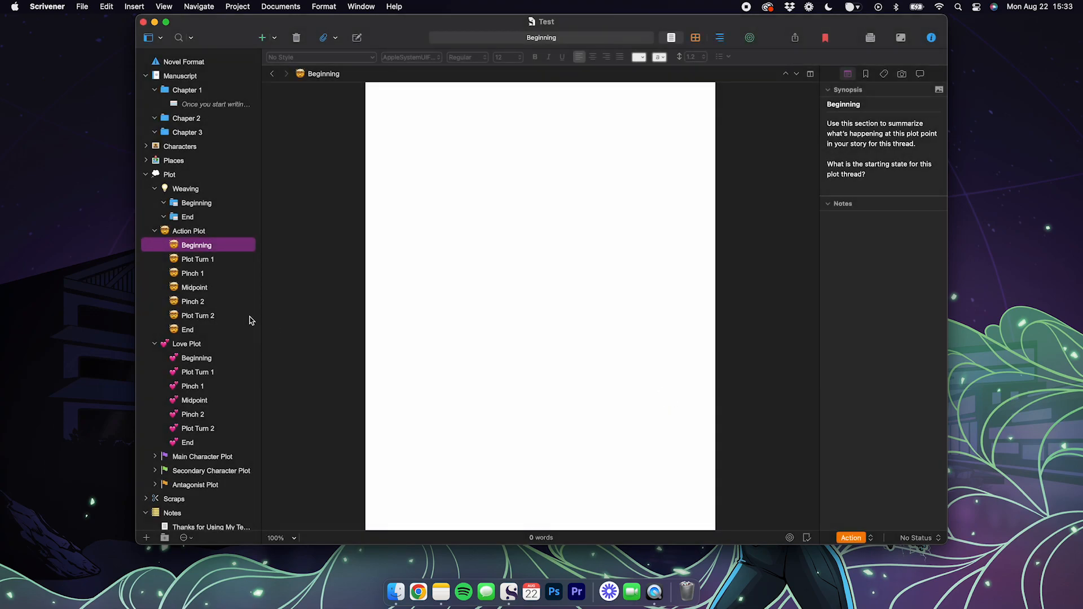
Start changing the icon of the Action Plot's Beginning entry to one made from text, and browse the available emoji.
right_click(184, 250)
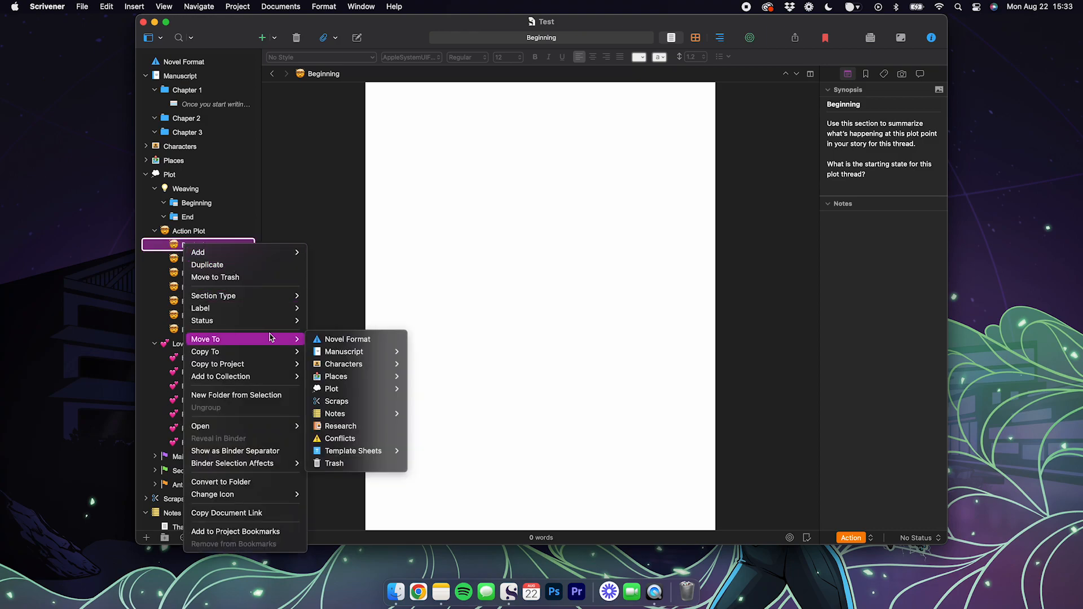
mouse_move(298, 497)
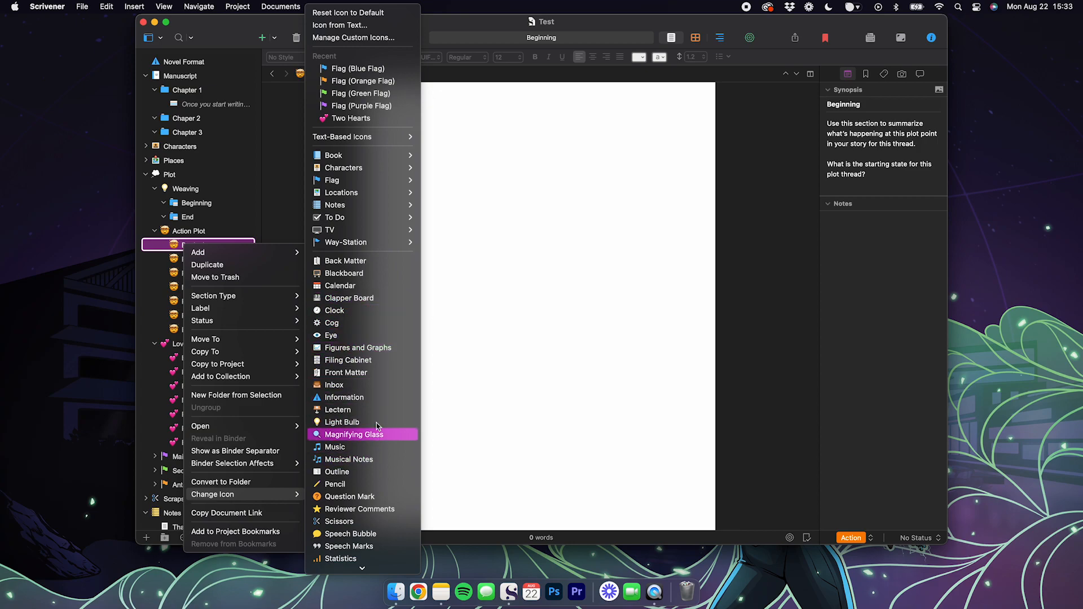
mouse_move(380, 217)
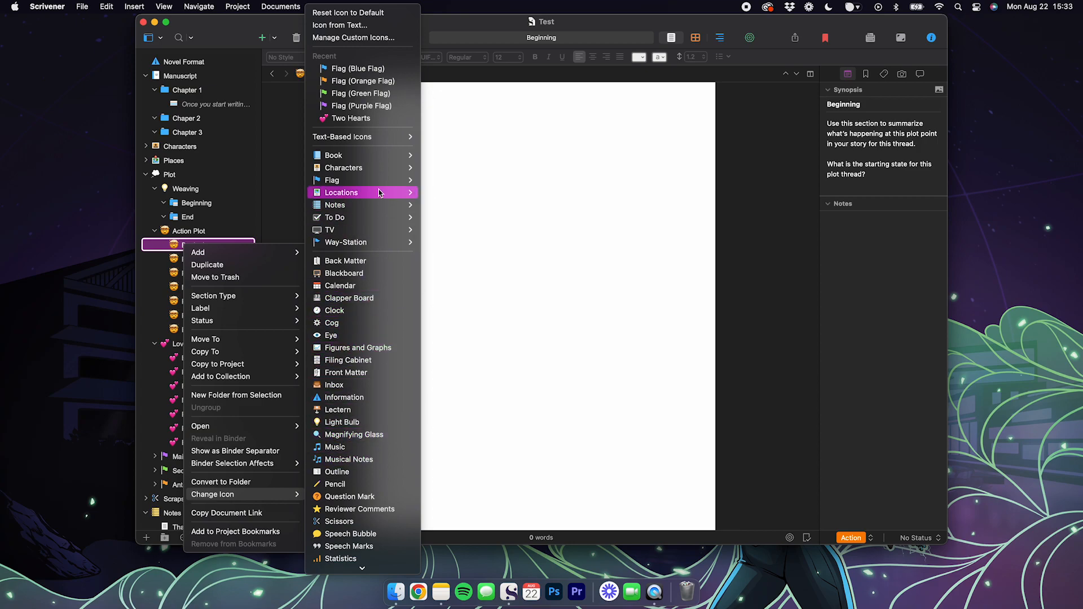
mouse_move(394, 140)
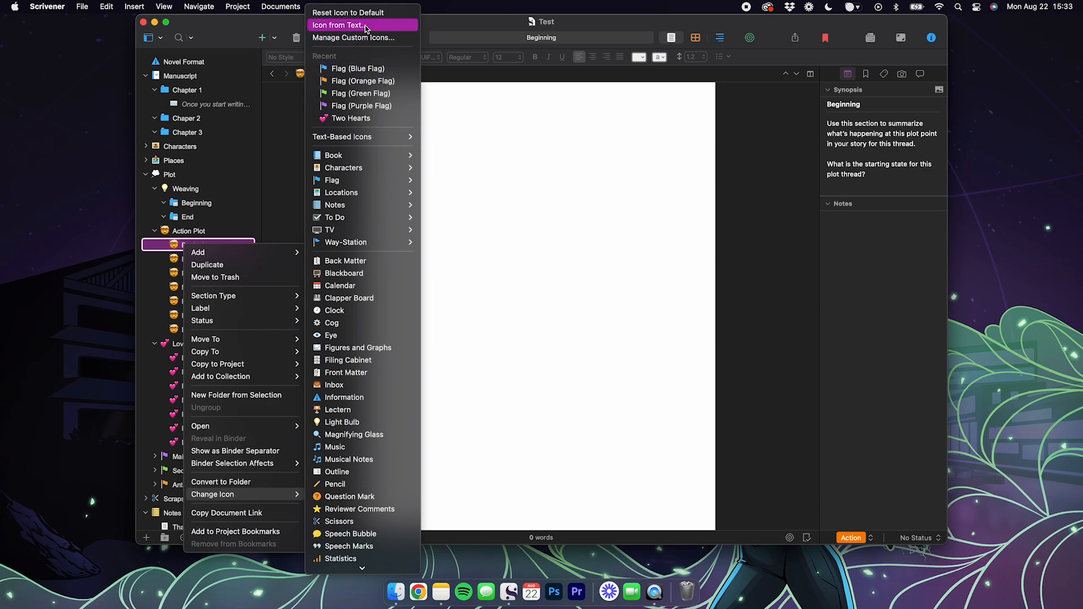
left_click(346, 27)
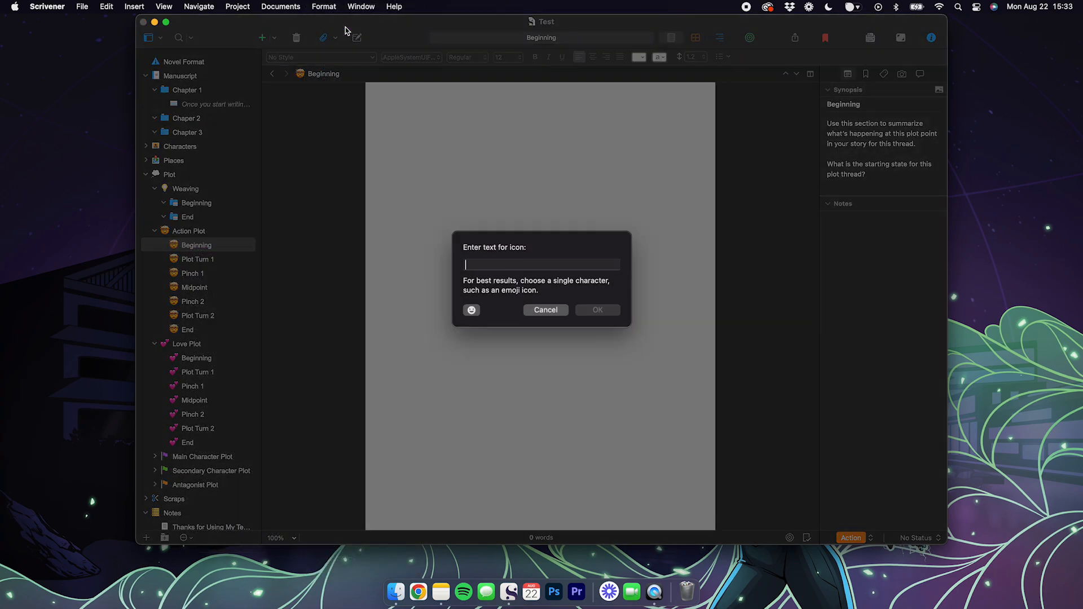
key("ctrl+super+space")
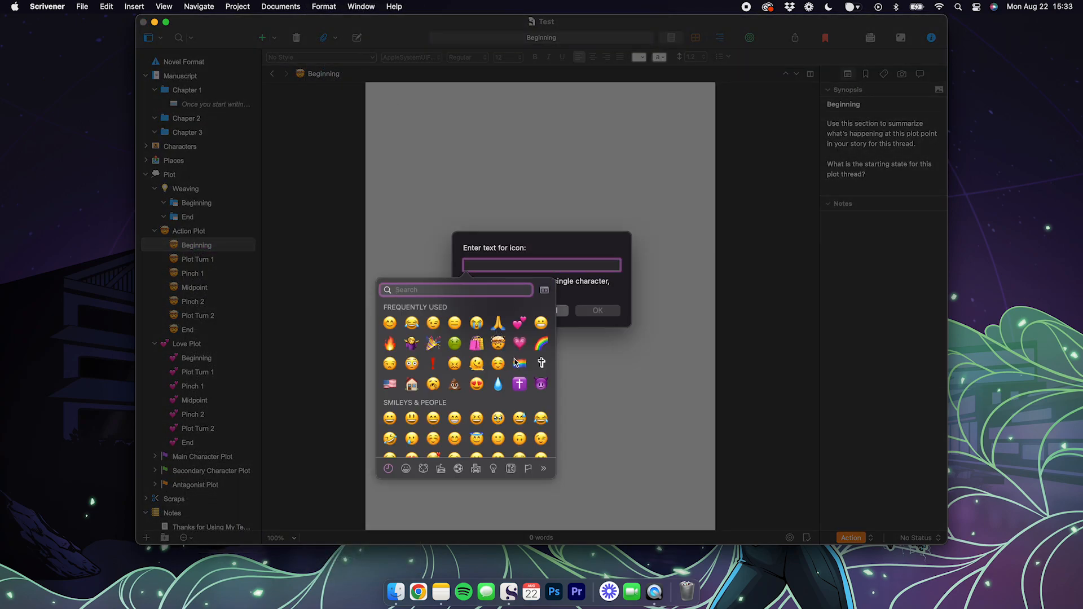
scroll(513, 361, "down", 8)
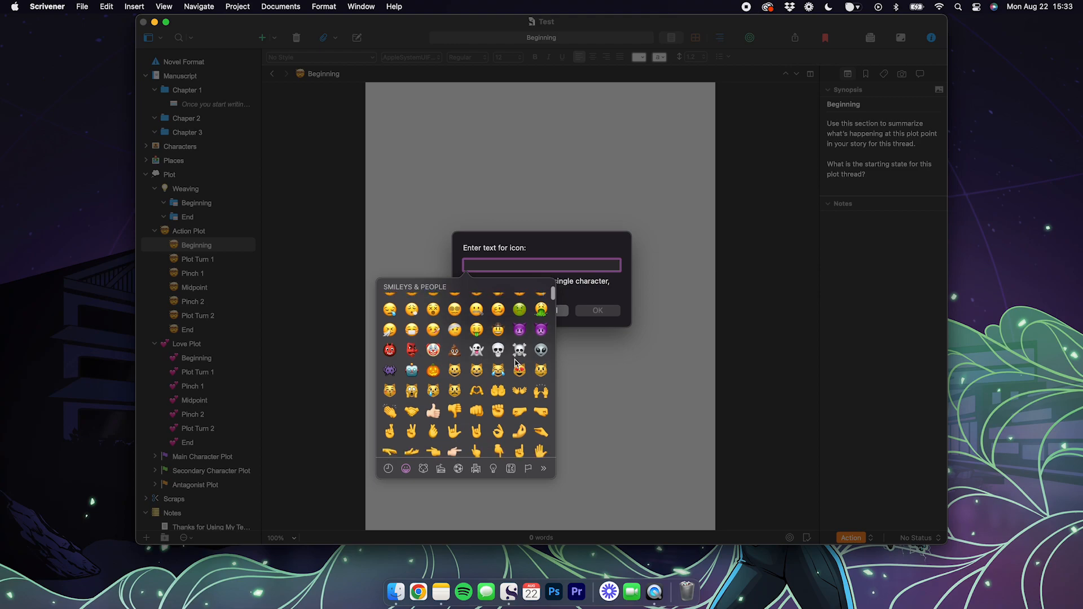
scroll(516, 361, "up", 8)
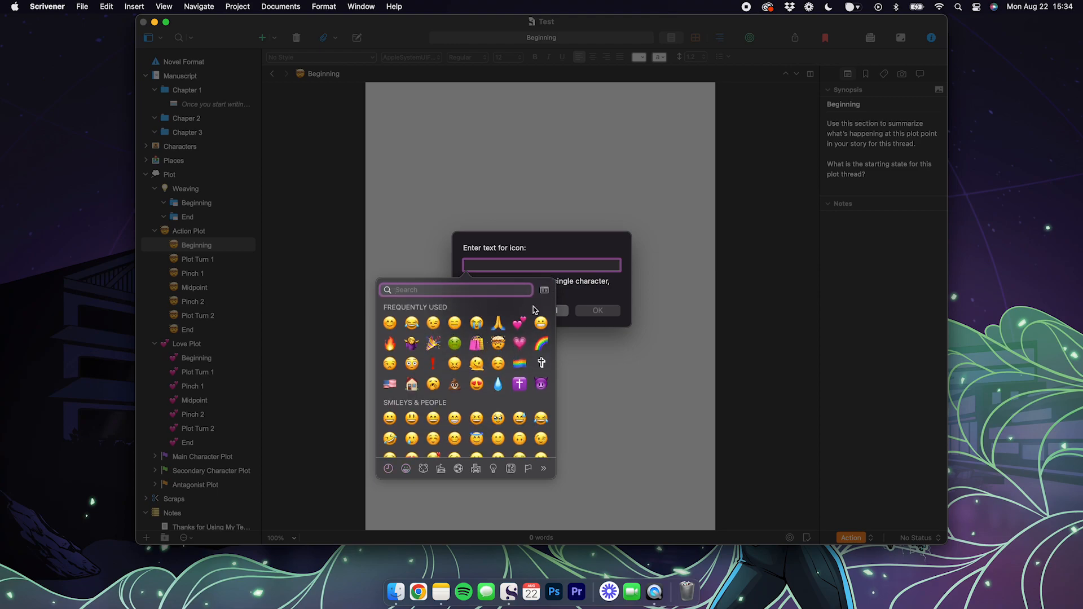
left_click(517, 266)
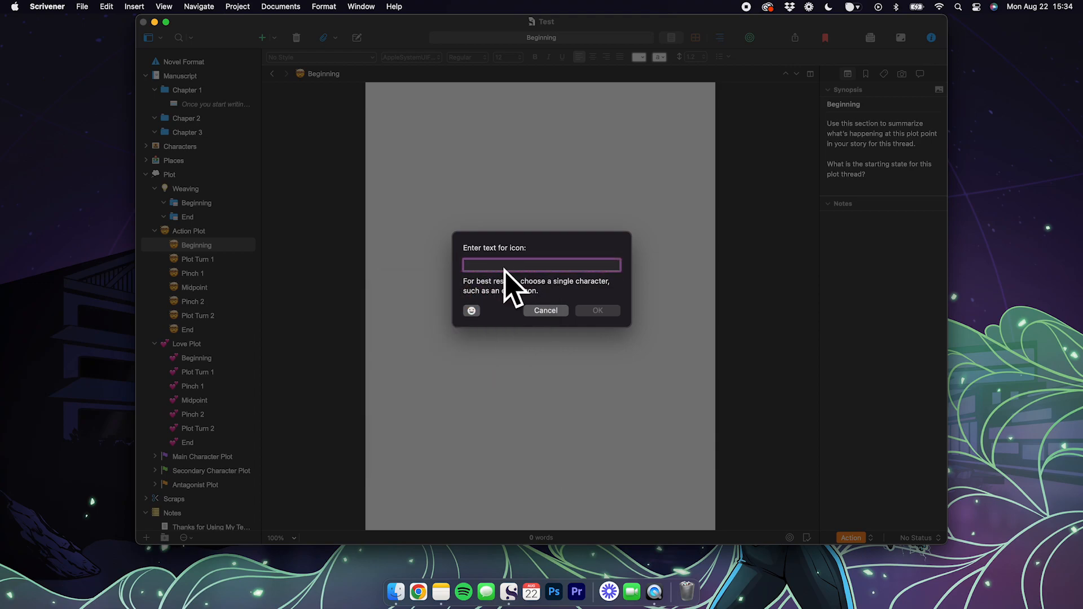
Set the Beginning entry's icon to the clapping hands emoji in the lightest skin tone.
left_click(472, 311)
left_click(559, 262)
left_click(472, 311)
scroll(497, 393, "down", 5)
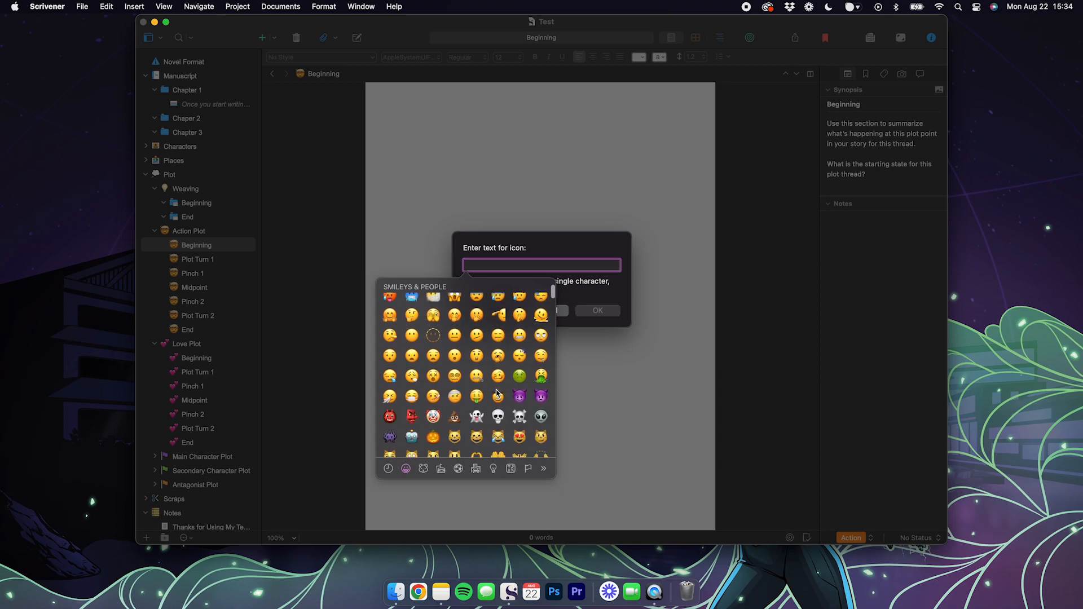
scroll(498, 393, "down", 3)
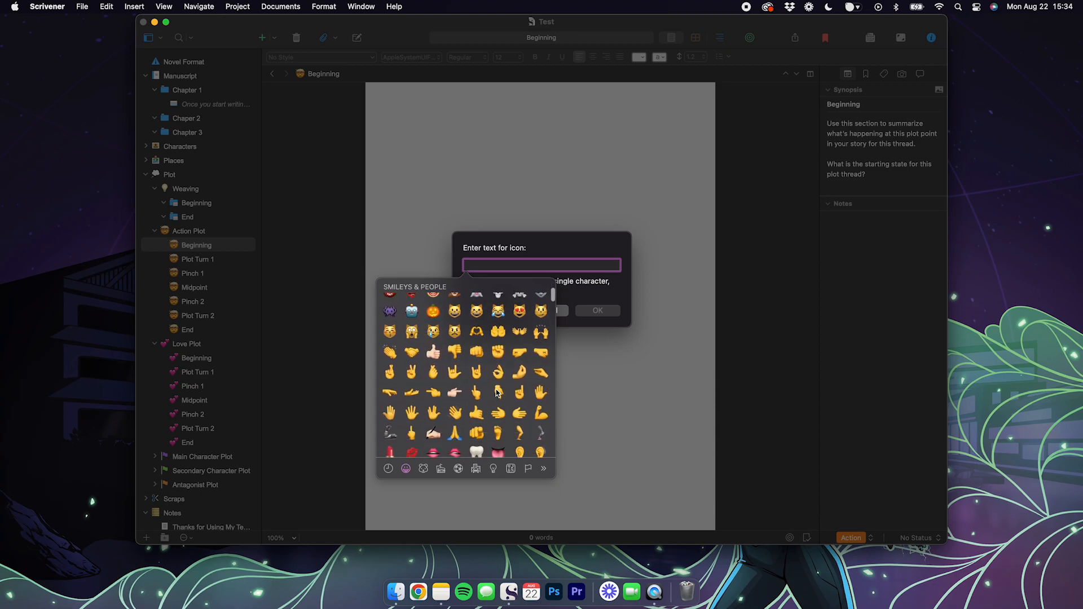
left_click(393, 340)
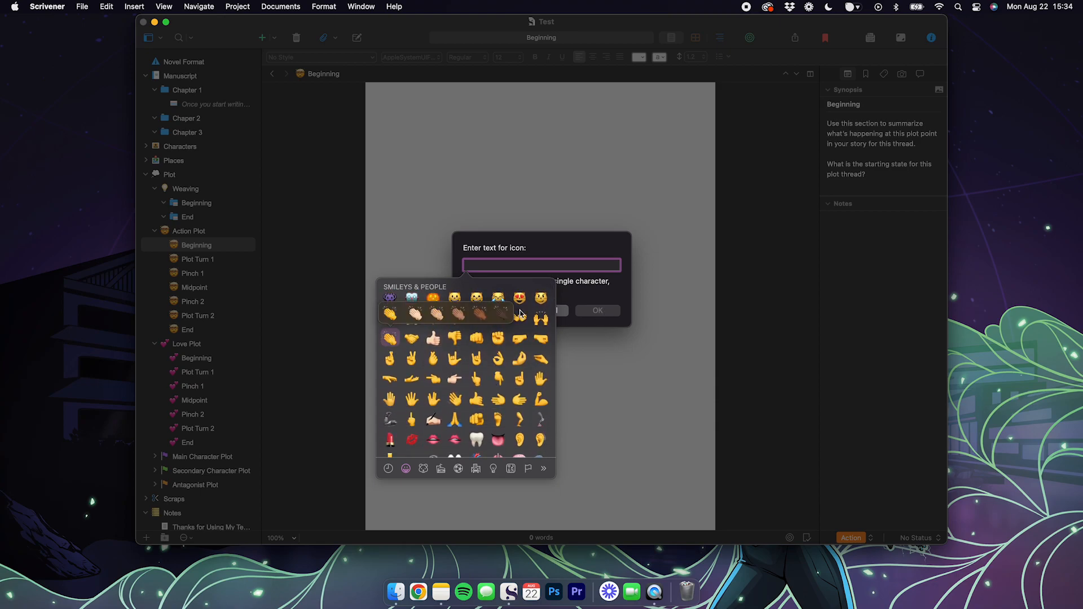
left_click(415, 319)
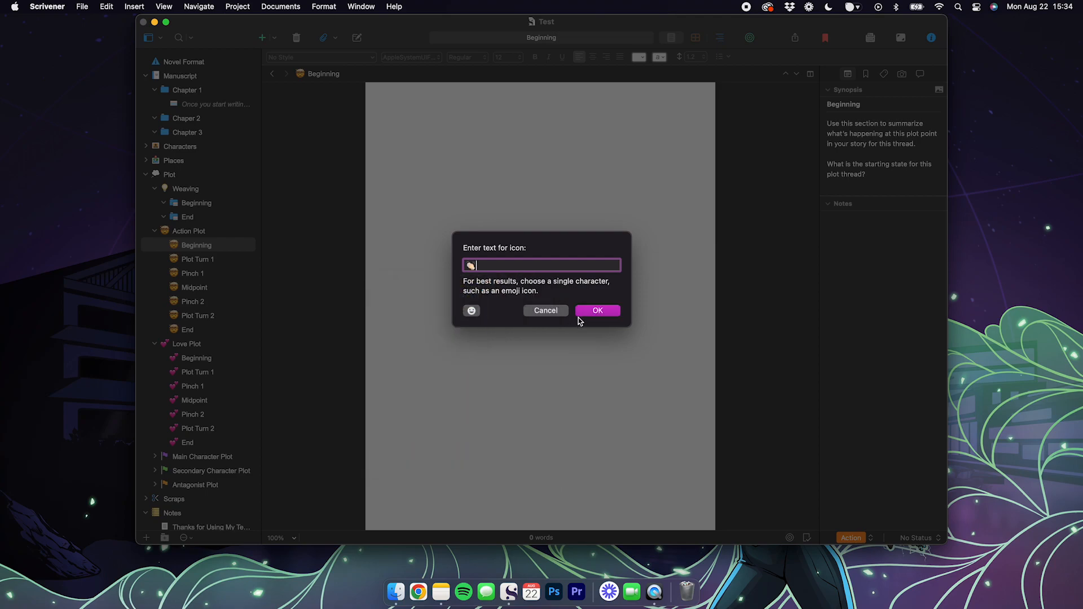
left_click(597, 311)
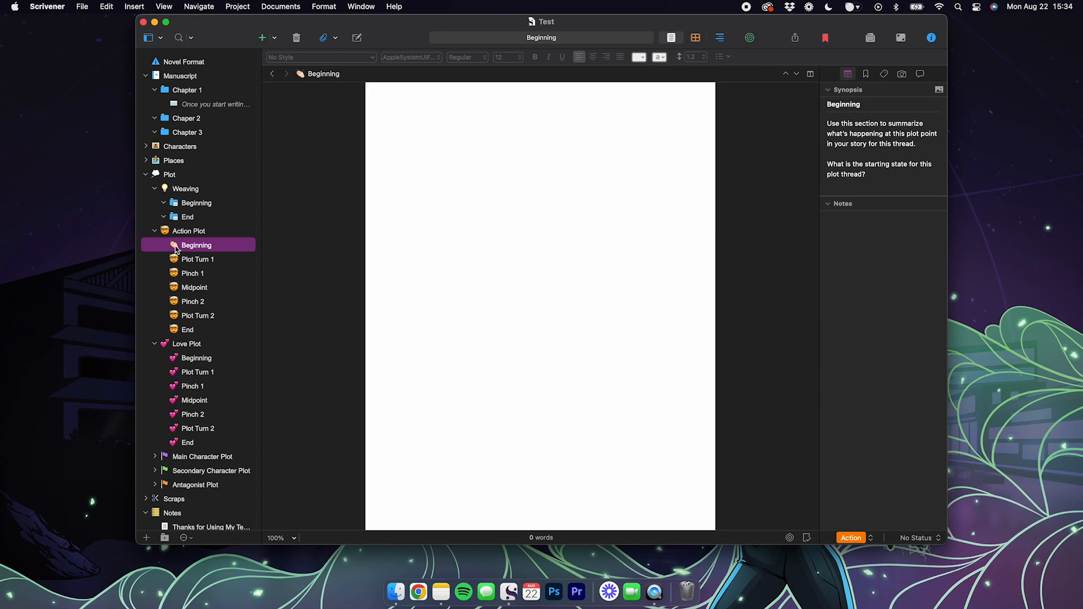
Change the Beginning entry's icon back to the text-based exploding head emoji used by the other Action Plot entries.
right_click(175, 249)
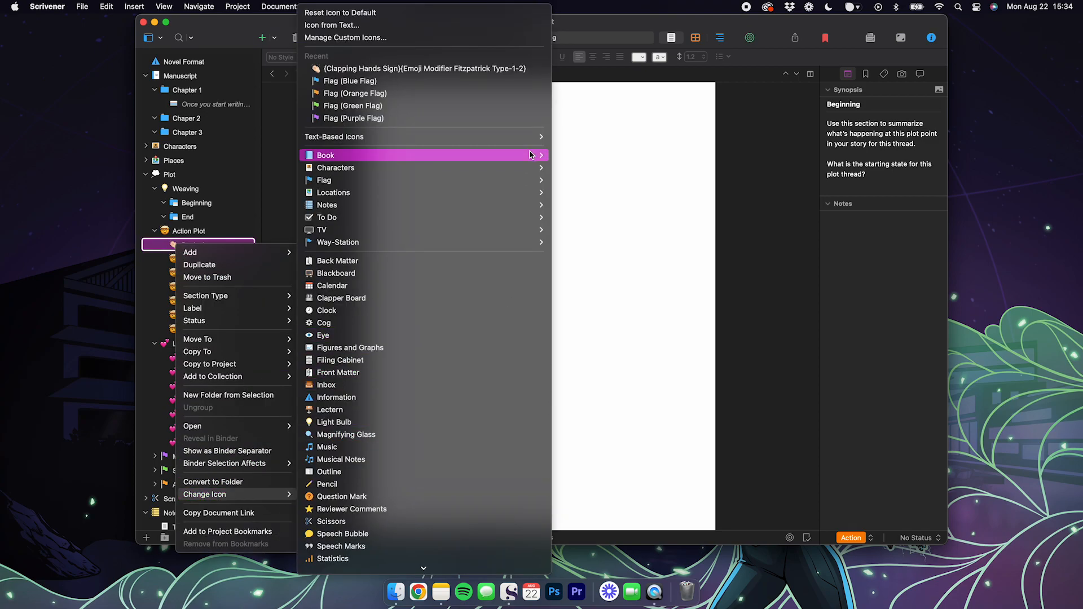
mouse_move(537, 136)
left_click(585, 137)
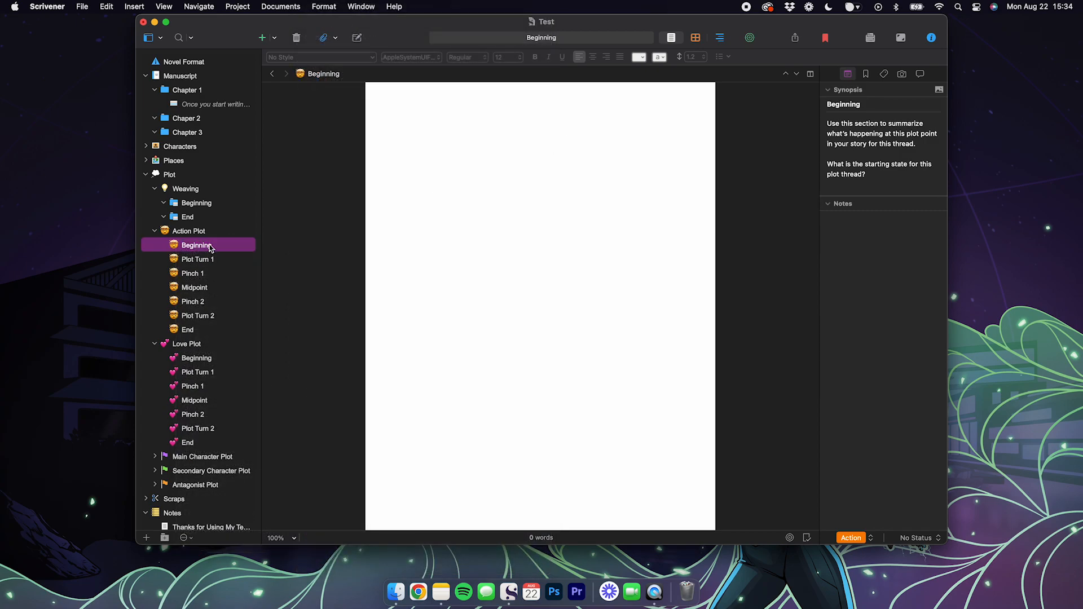
Expand the Main Character Plot, Secondary Character Plot and Antagonist Plot in the binder and look over their plot points.
scroll(228, 297, "down", 4)
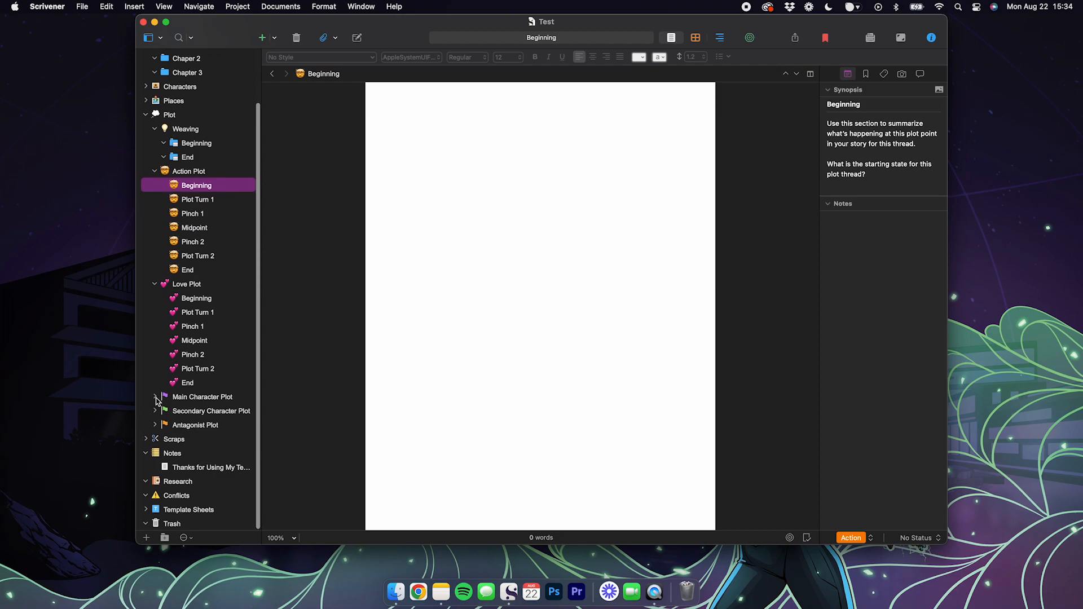
left_click(156, 398)
scroll(164, 420, "down", 5)
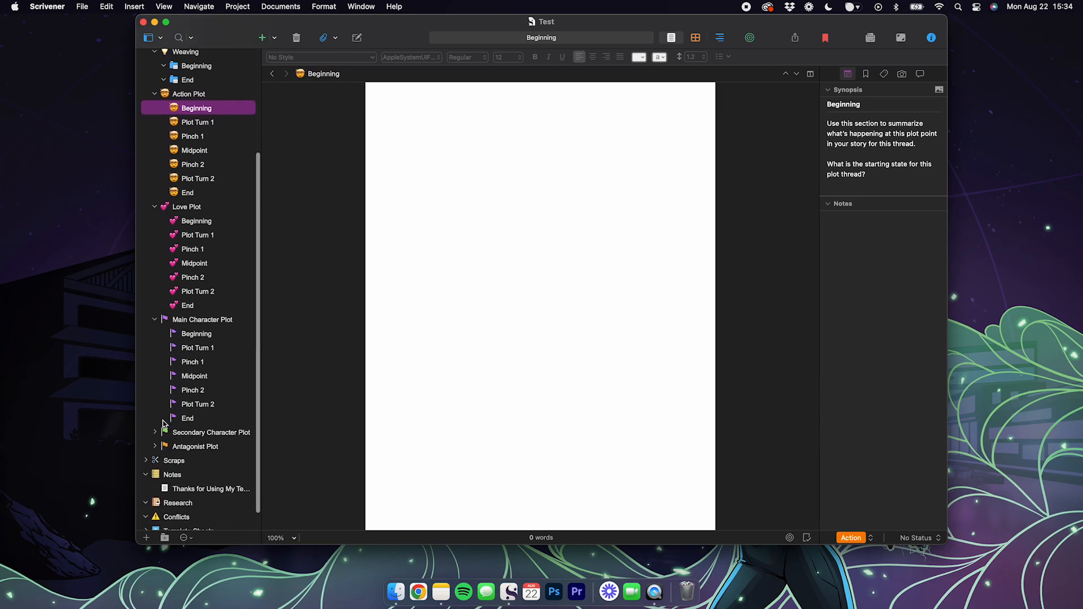
left_click(155, 432)
scroll(156, 451, "down", 6)
left_click(155, 454)
scroll(202, 401, "down", 7)
scroll(202, 401, "up", 8)
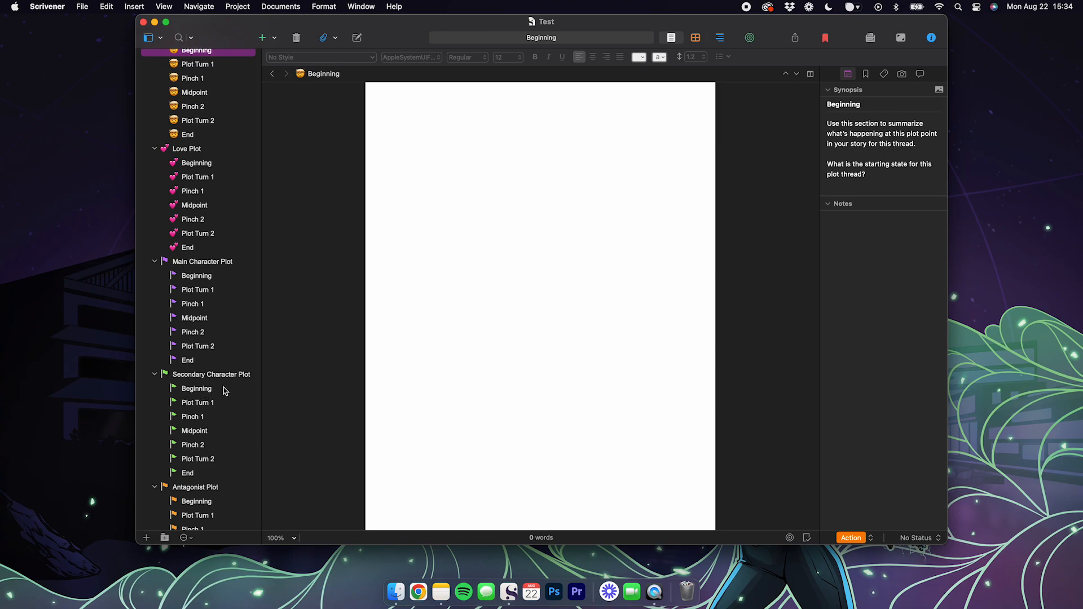
scroll(226, 310, "up", 7)
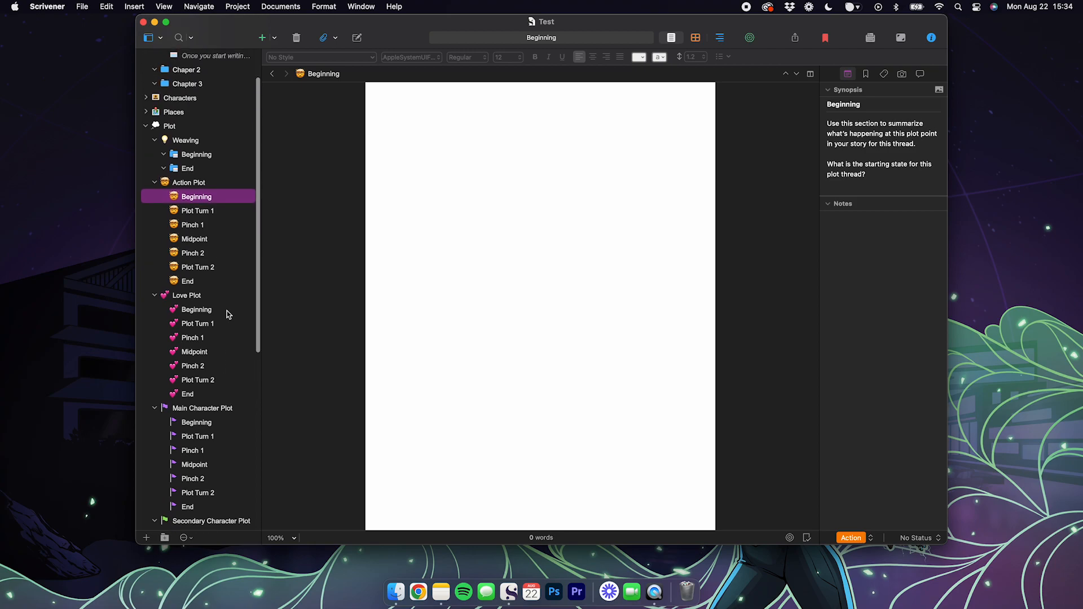
scroll(225, 293, "up", 2)
scroll(215, 246, "up", 1)
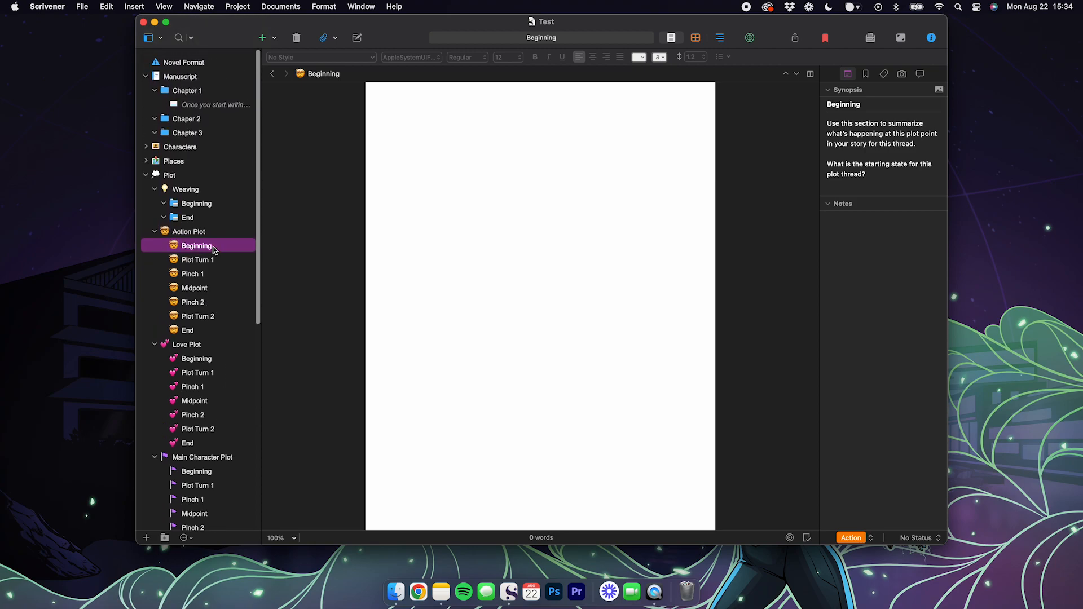
Select the Action Plot folder and show its plot points in the outliner.
left_click(201, 232)
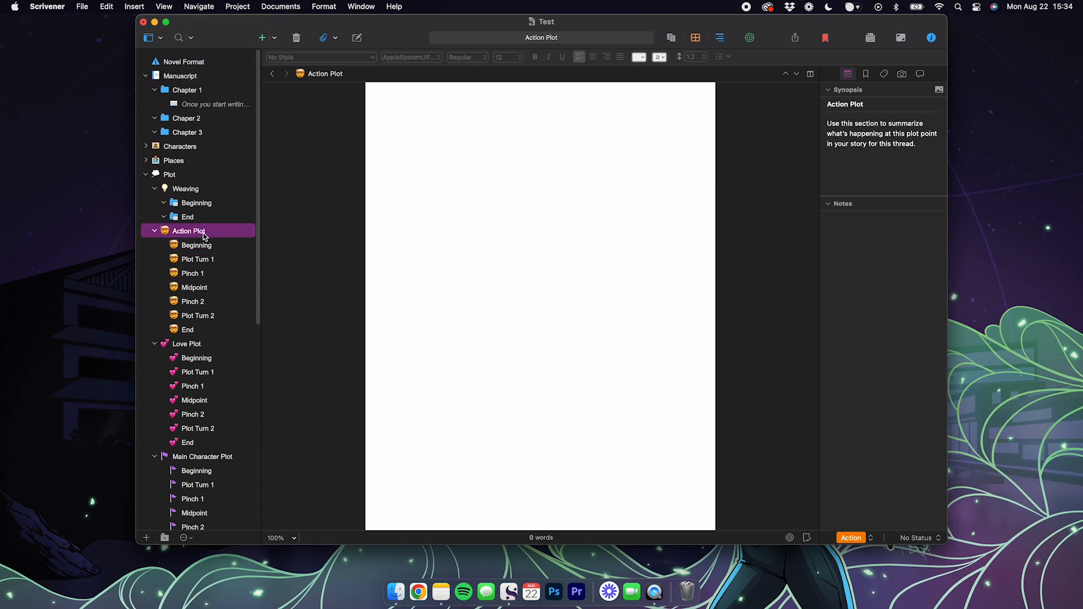
key("super+3")
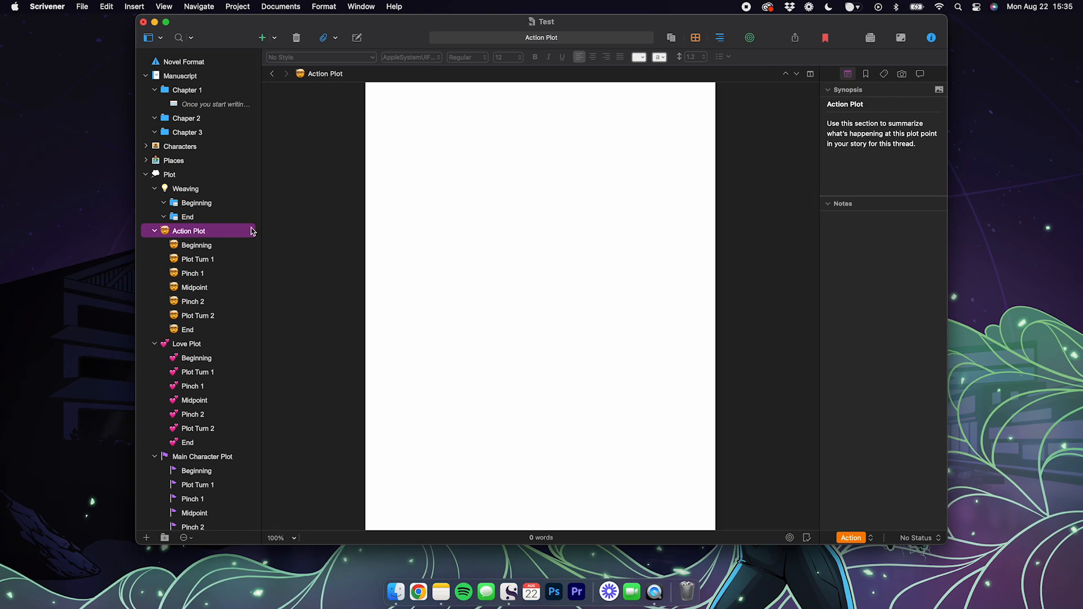
left_click(718, 38)
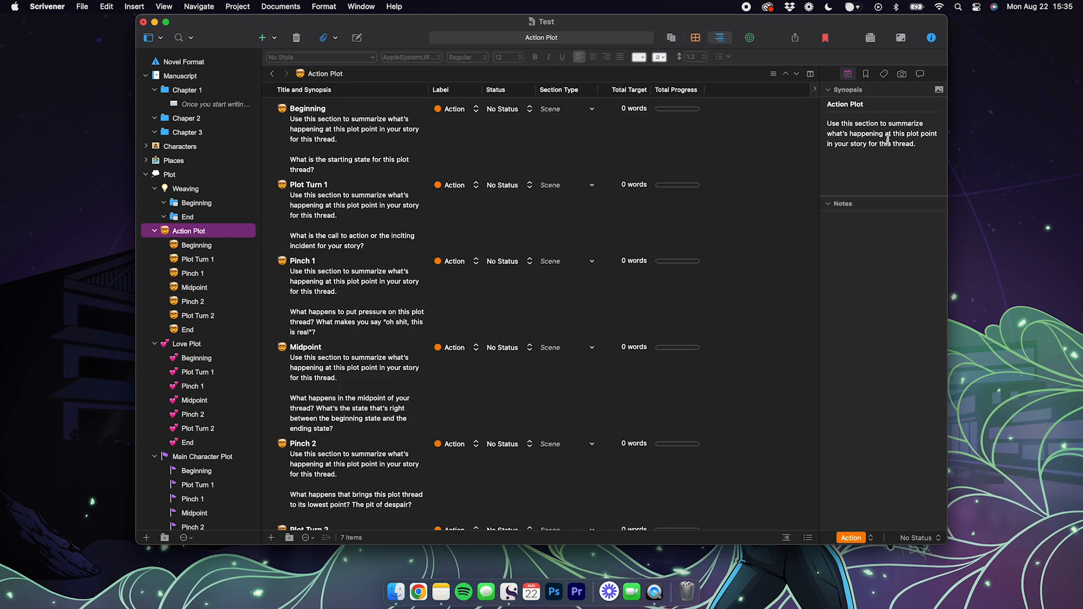
Replace the placeholder synopsis of the Action Plot's Beginning with "The hero is stagnant and living at home.".
left_click(389, 124)
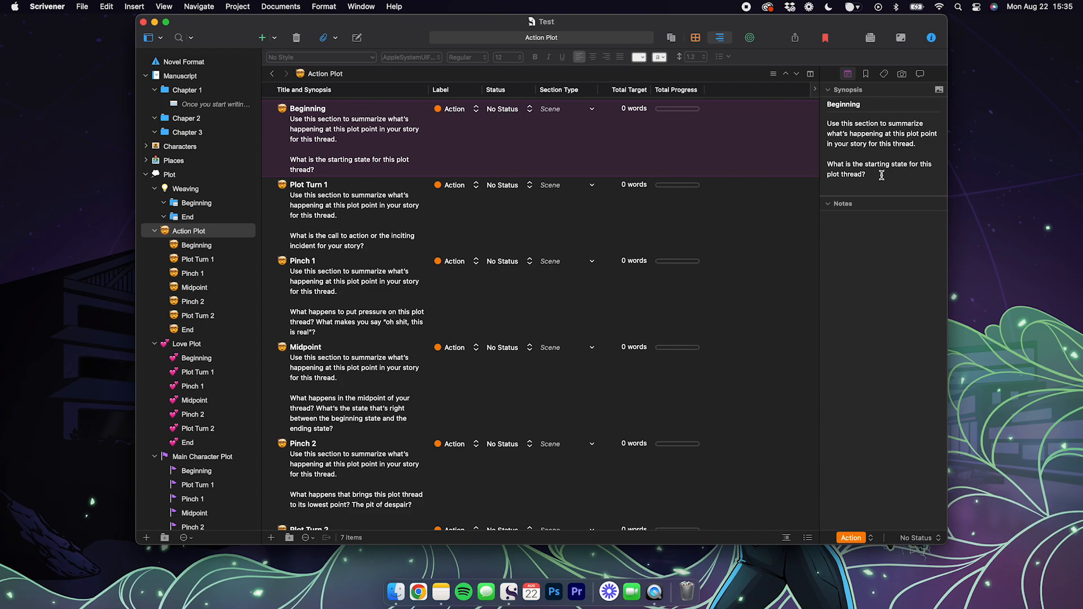
left_click_drag(882, 175, 813, 113)
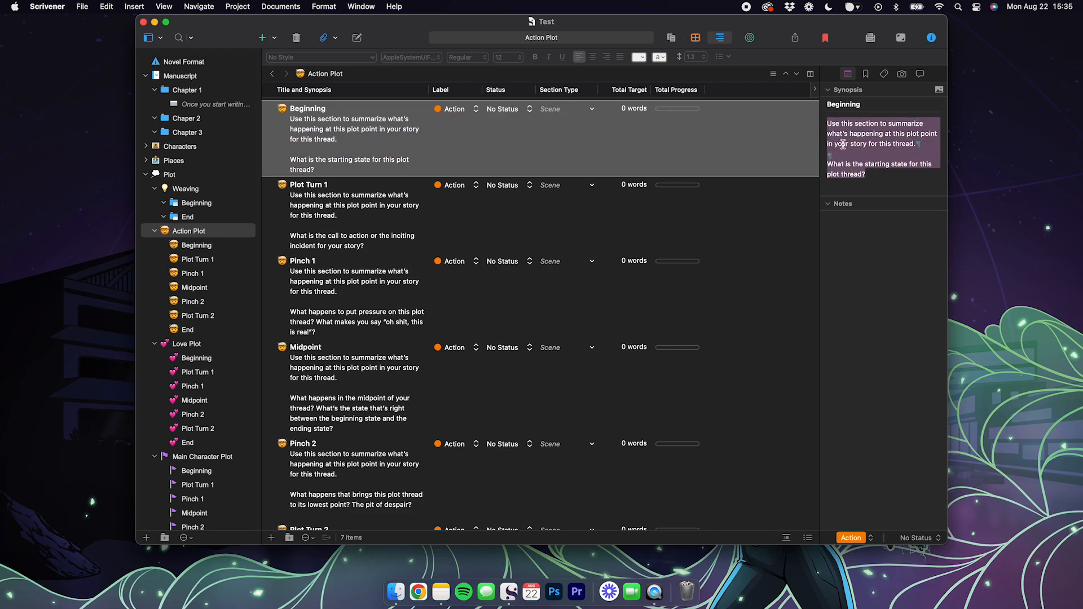
type("The hero is ")
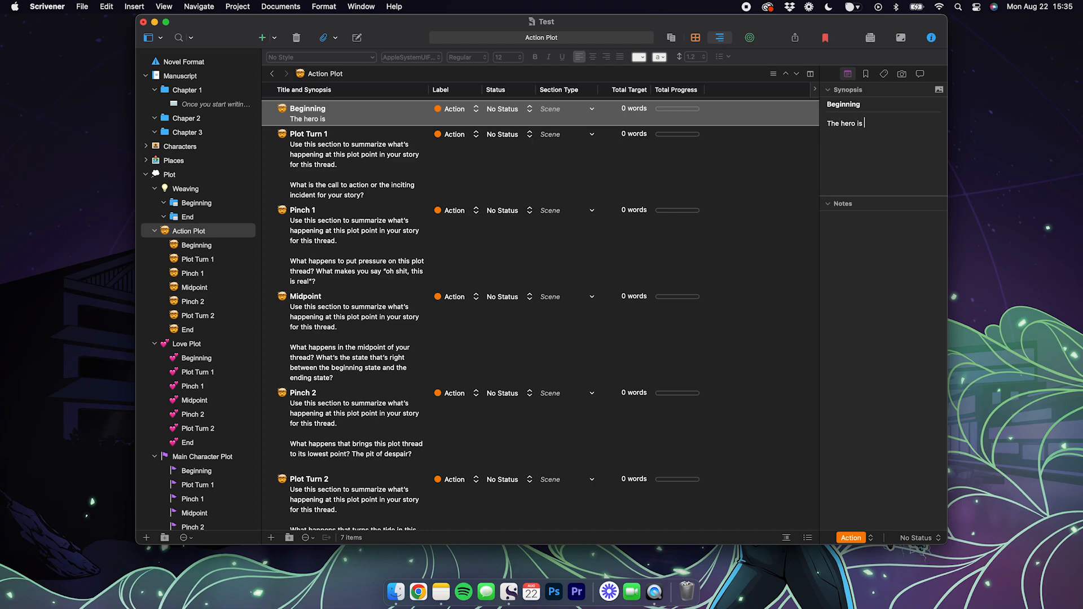
type("stagnant and living at home.")
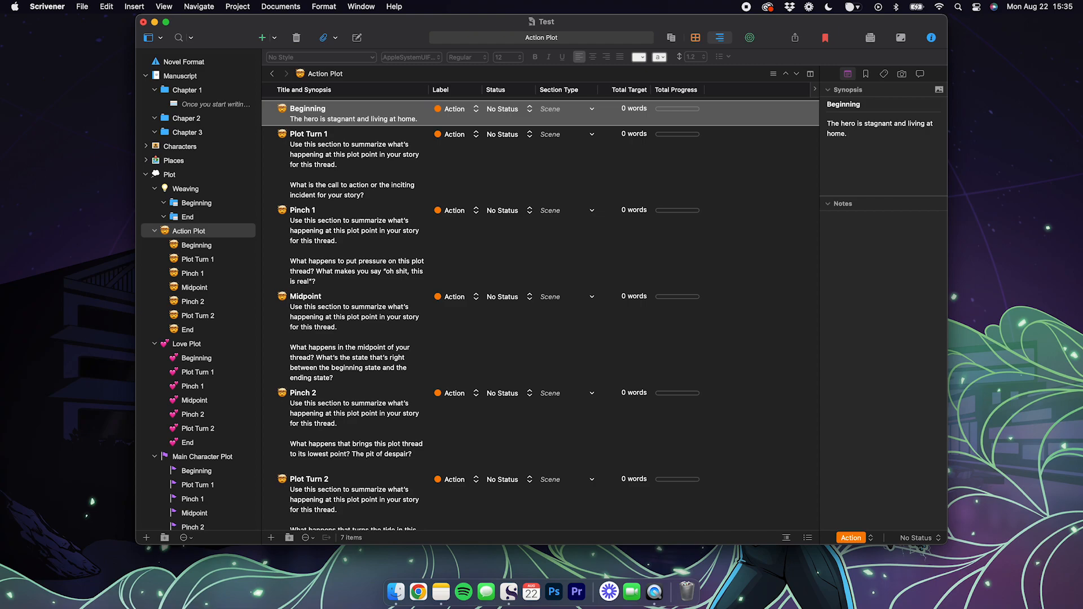
Replace the placeholder synopsis of the Action Plot's Plot Turn 1 with "The wizard arrives and tasks them with saving the world.".
left_click(435, 168)
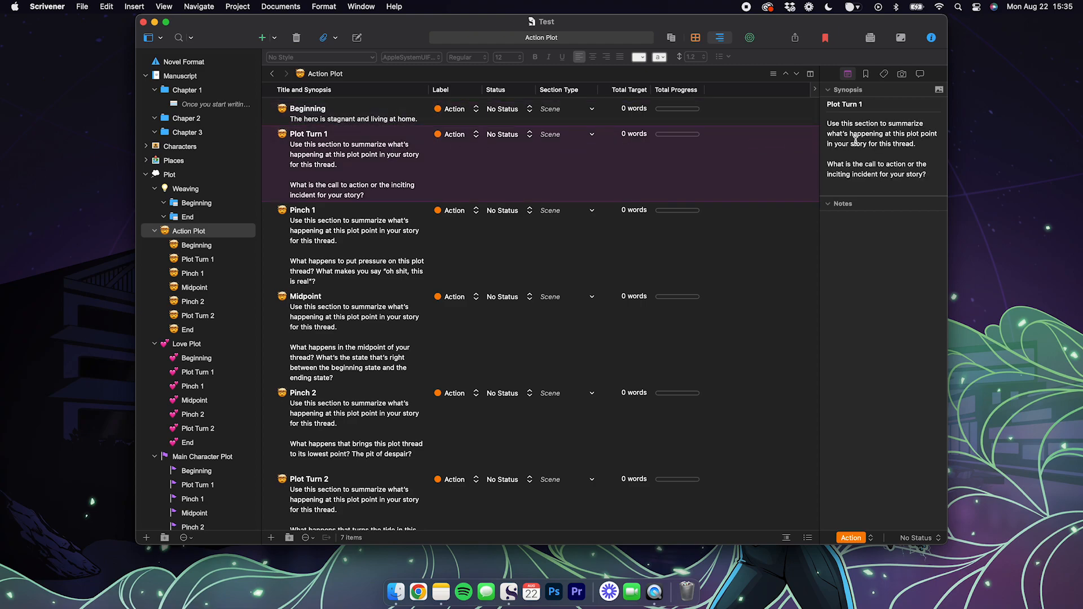
left_click(860, 141)
key("super+a")
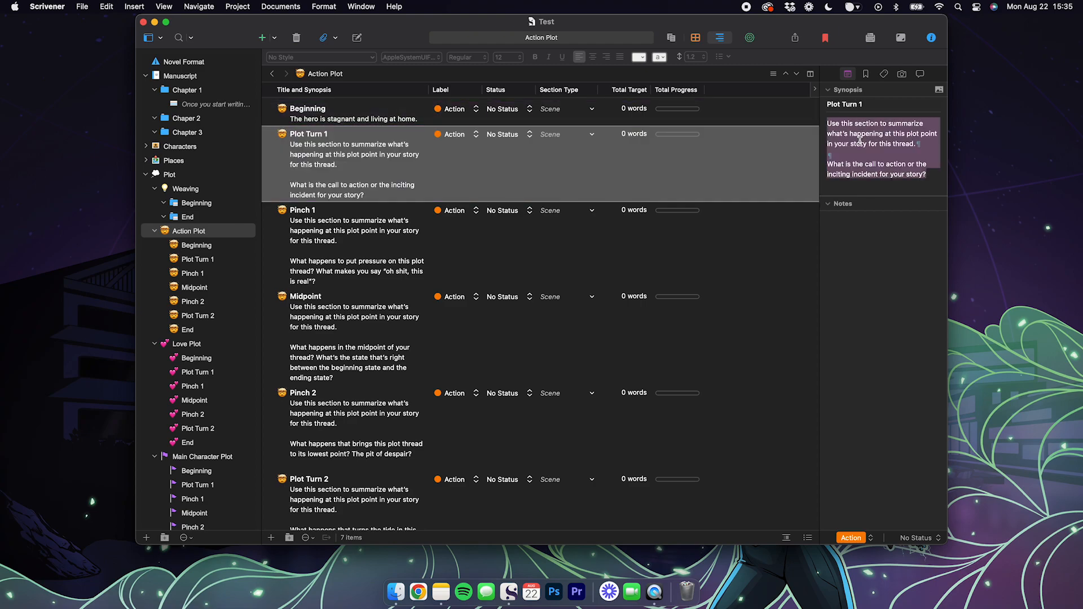
type("The wizard")
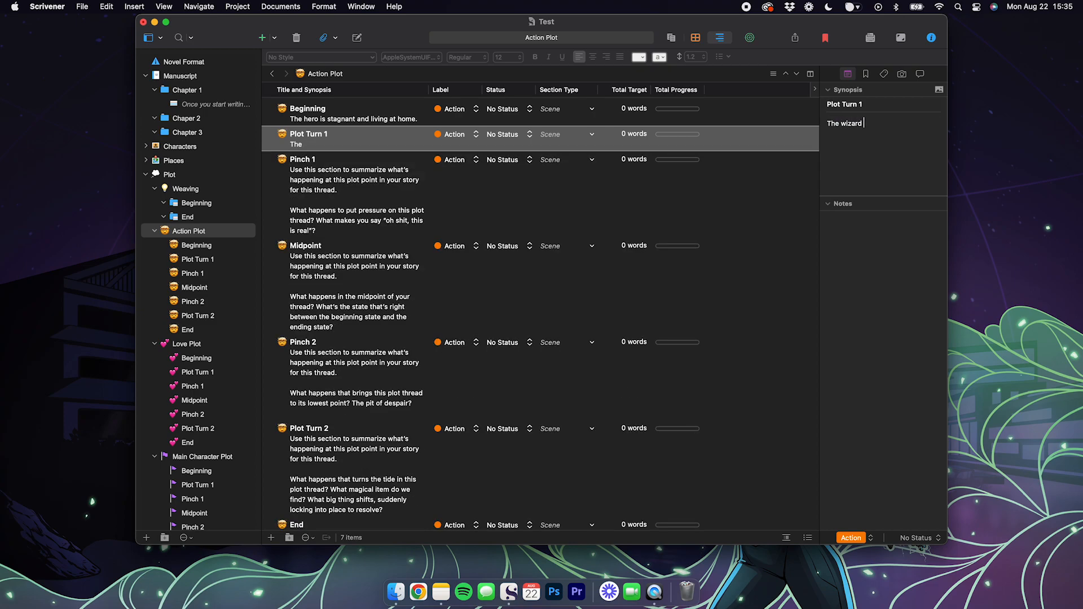
type(" arrives and tasks them with saving the world.")
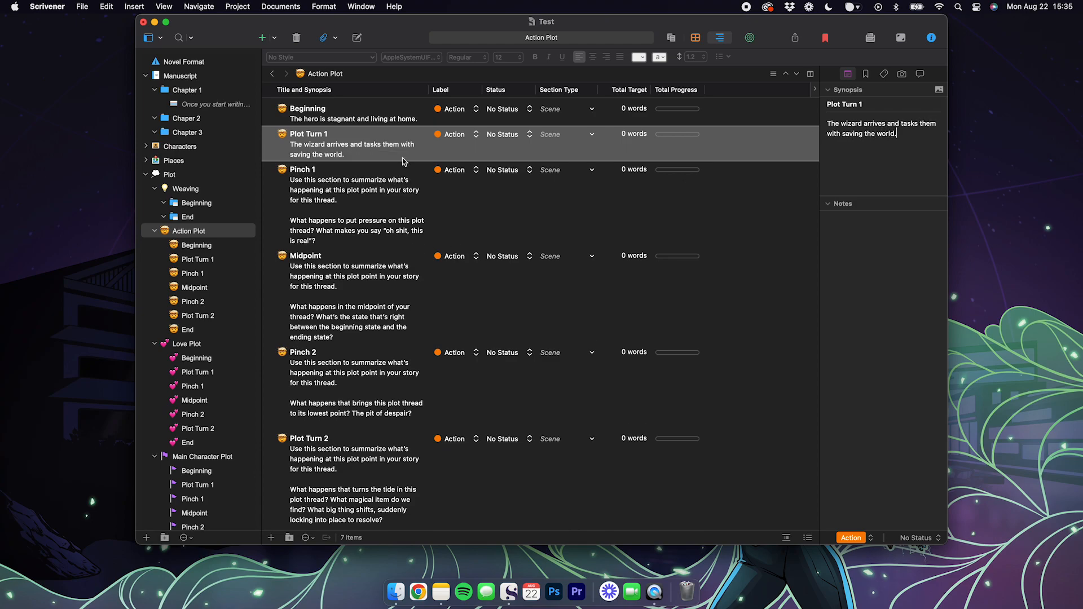
Open the Weaving folder and show its Beginning and End subfolders in the outliner.
left_click(403, 181)
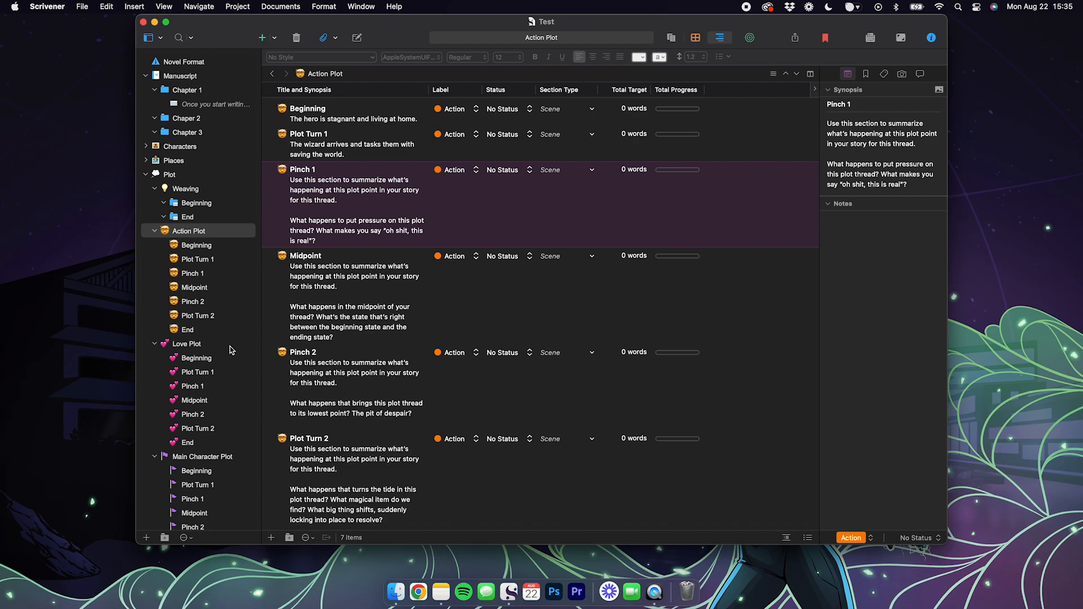
left_click(207, 244)
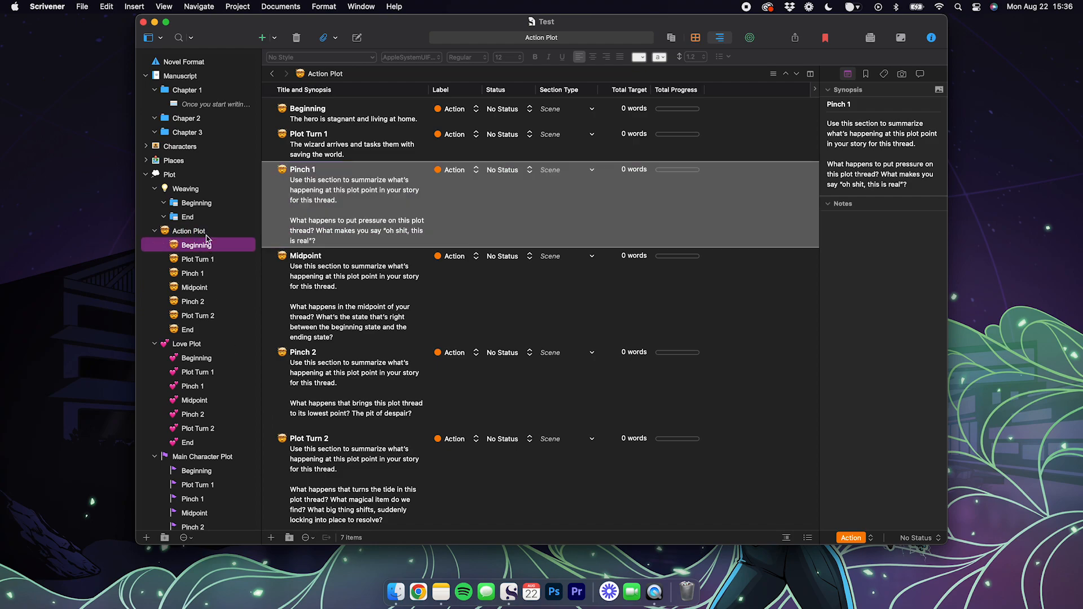
left_click(197, 192)
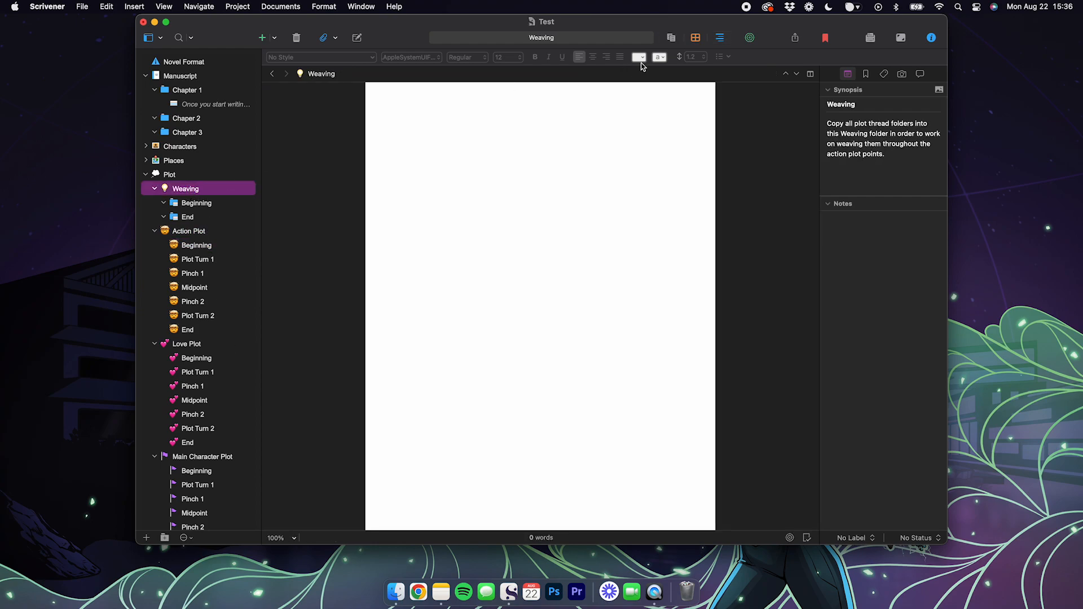
left_click(720, 37)
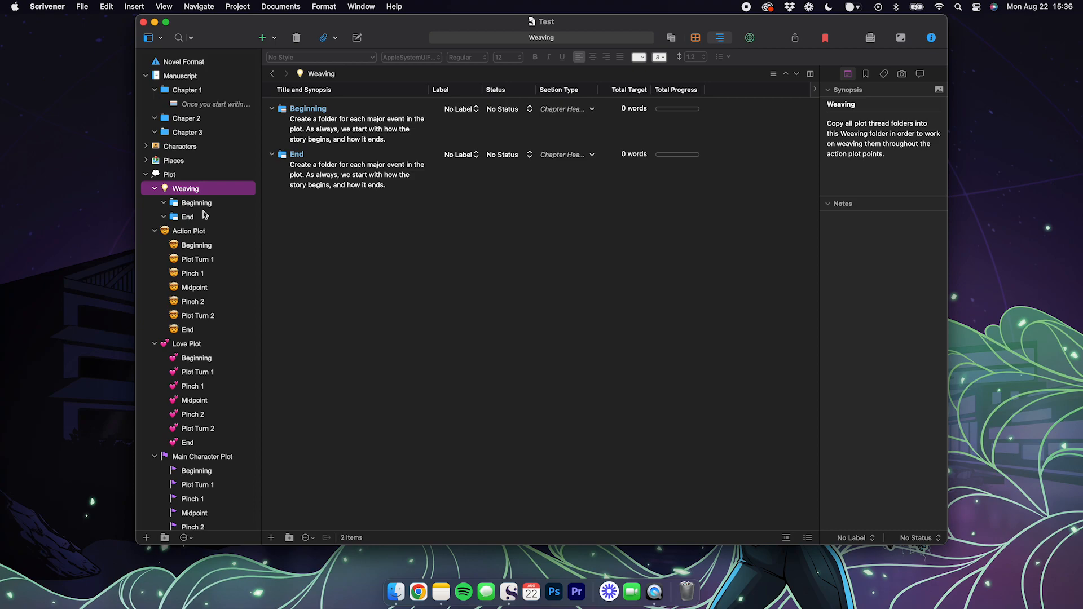
Move the Action Plot's Beginning entry into Weaving's Beginning folder, and return it to its original place in the Action Plot.
left_click(198, 247)
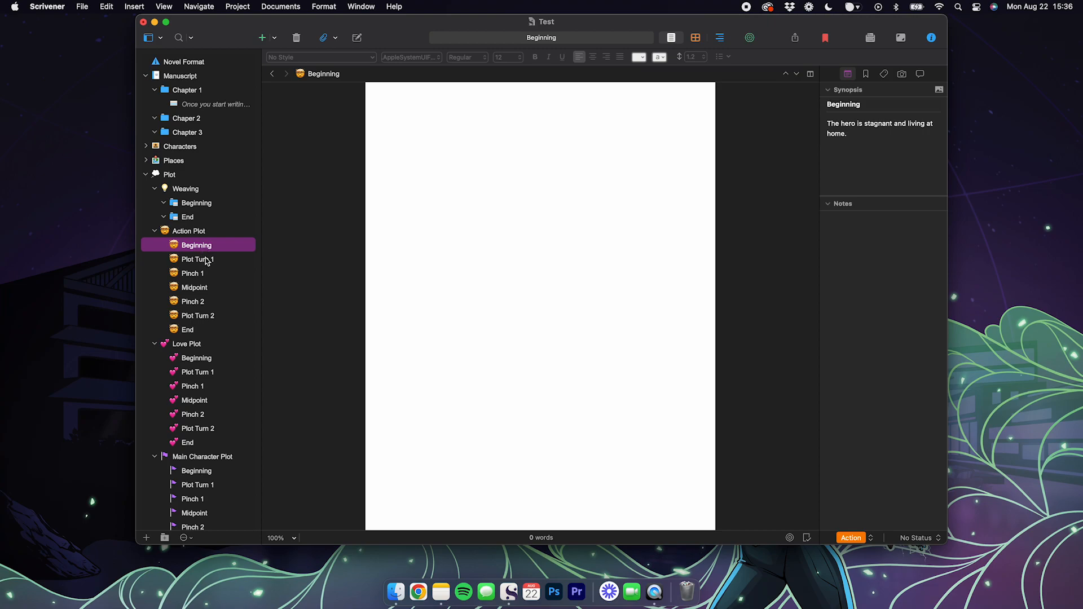
left_click(200, 247)
left_click(200, 247)
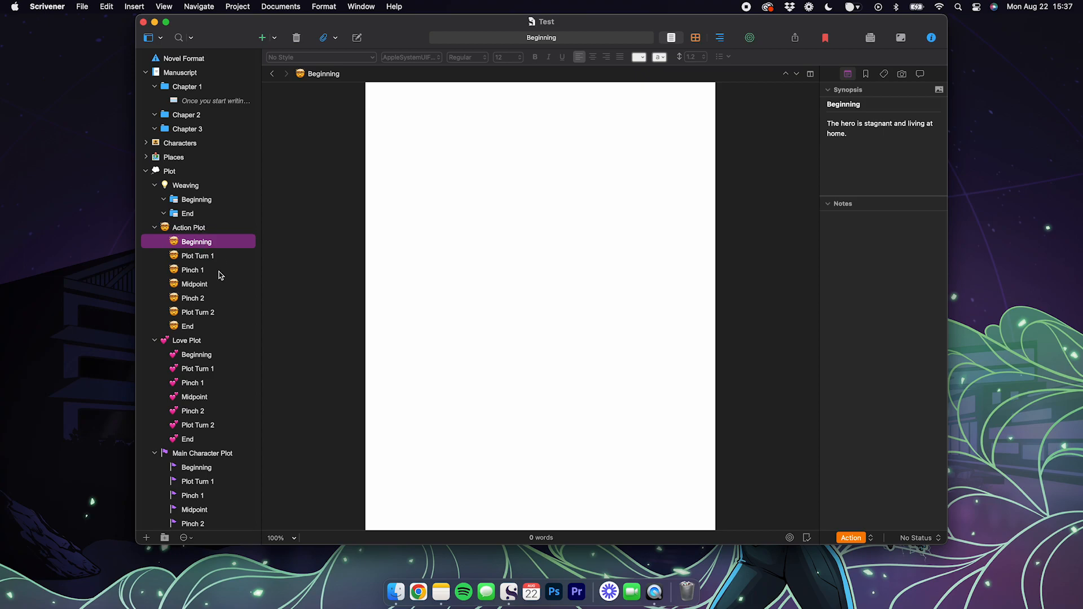
mouse_move(200, 244)
left_mouse_down()
mouse_move(200, 204)
mouse_move(193, 234)
mouse_move(205, 247)
left_mouse_up()
left_click_drag(196, 248, 198, 202)
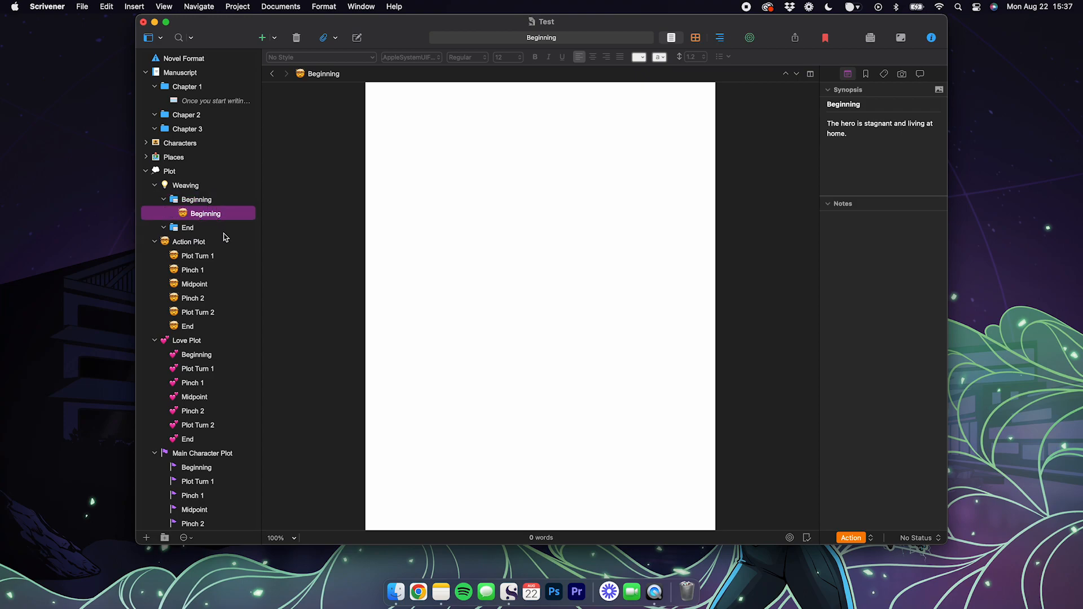
left_click_drag(200, 216, 191, 245)
Copy the Action Plot's Beginning entry into the Beginning folder under Weaving.
right_click(190, 244)
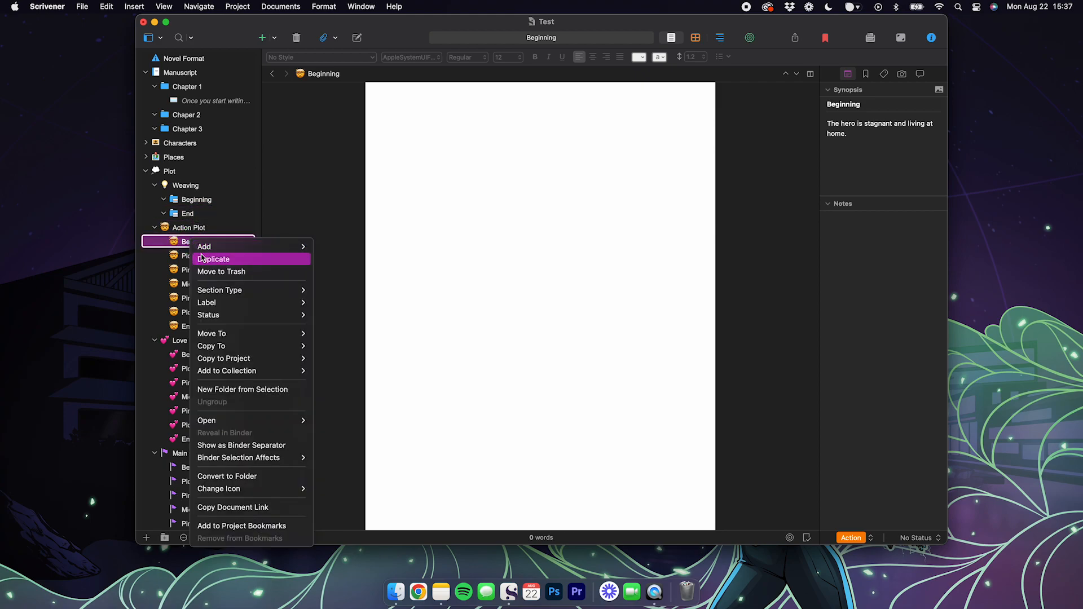
mouse_move(250, 346)
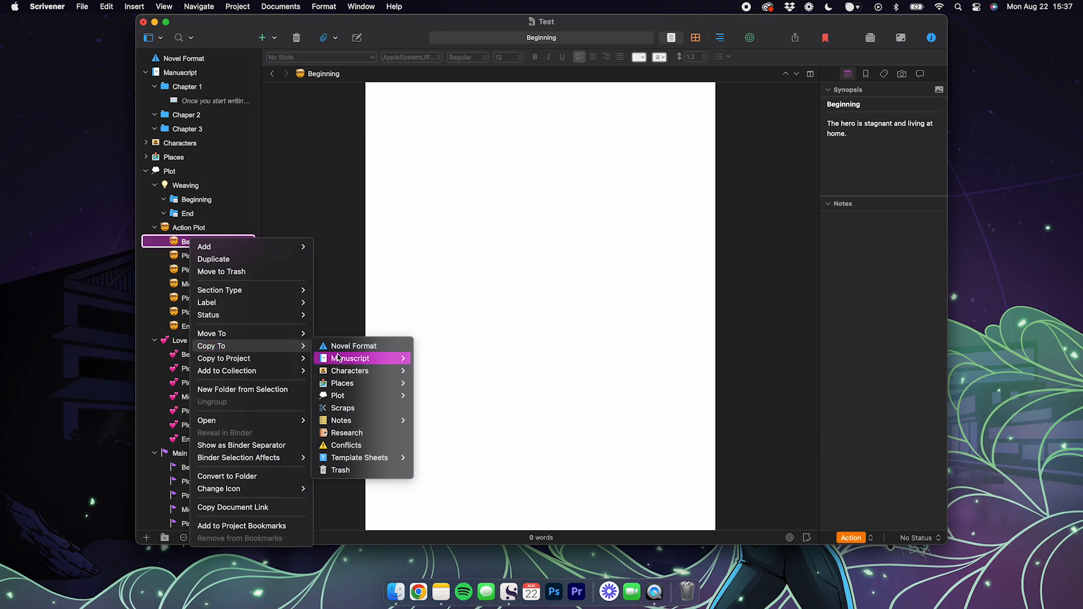
mouse_move(389, 360)
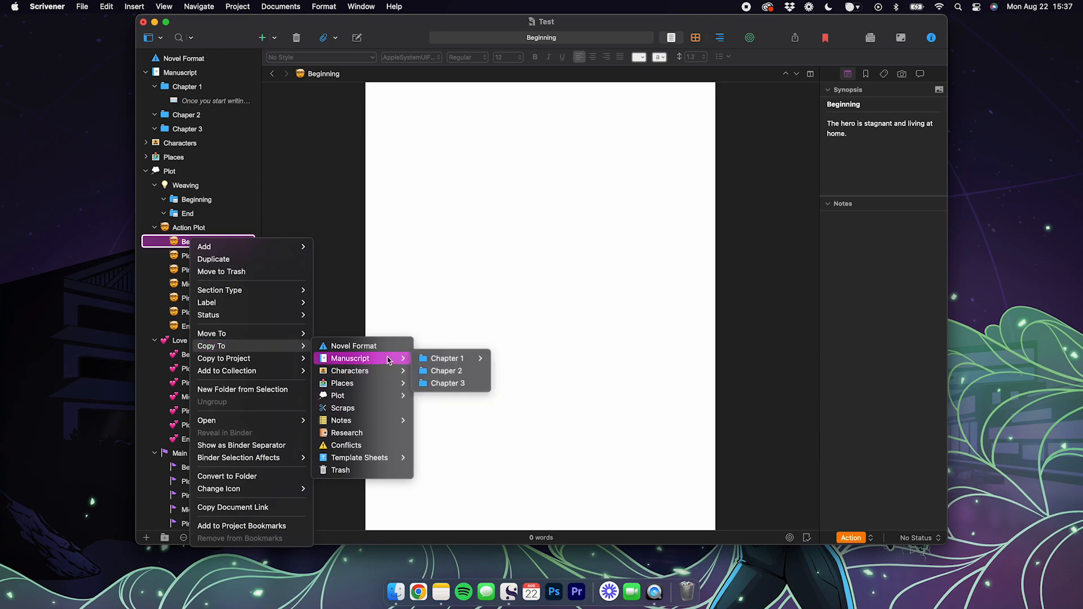
mouse_move(393, 397)
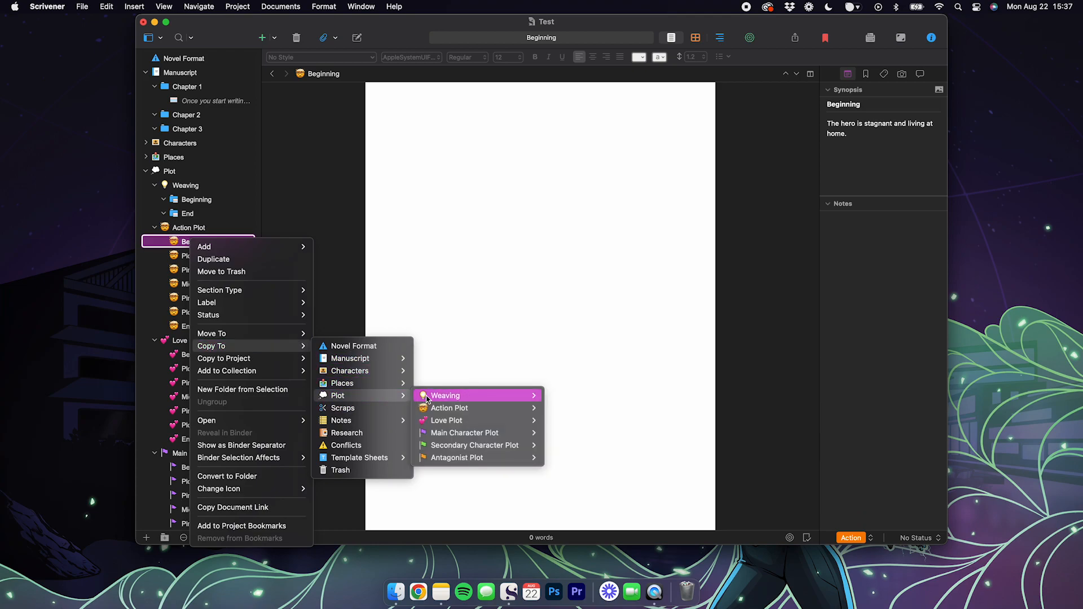
mouse_move(460, 397)
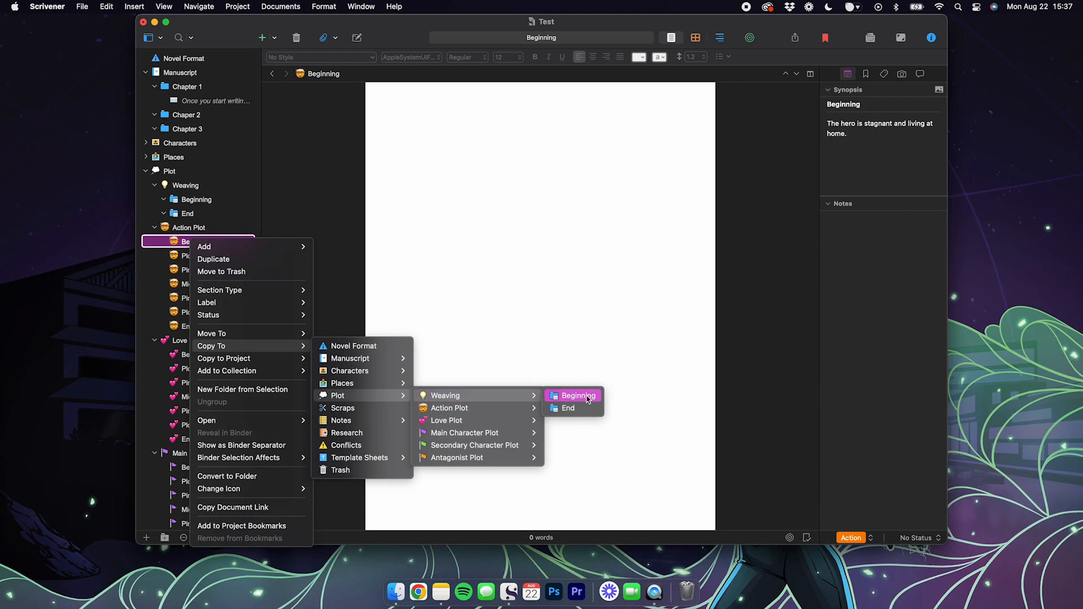
left_click(586, 398)
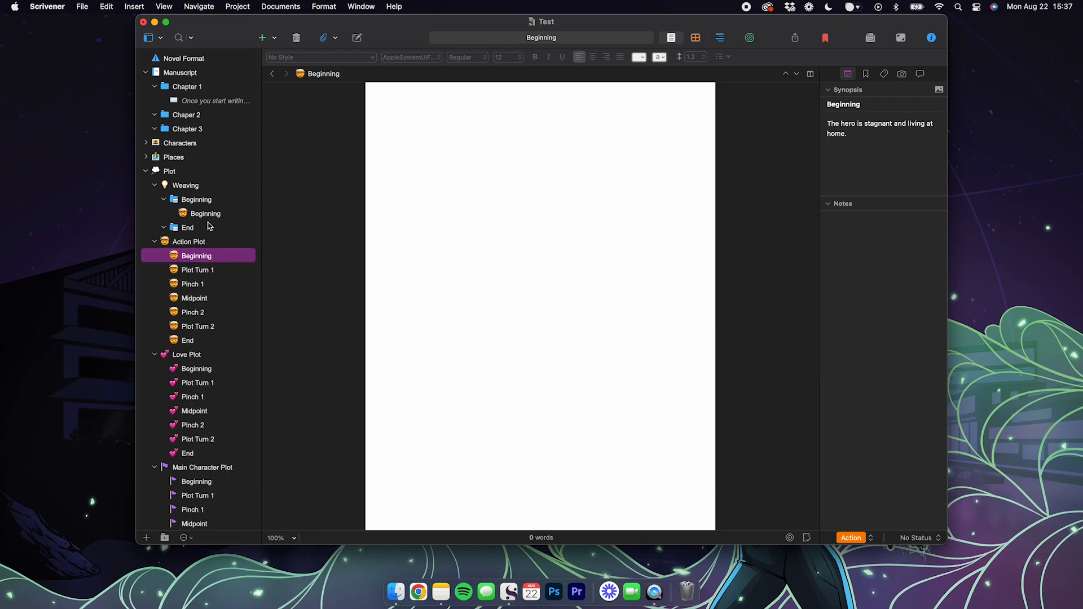
Copy the Love Plot's Beginning entry into the Beginning folder under Weaving.
left_click(198, 370)
right_click(201, 371)
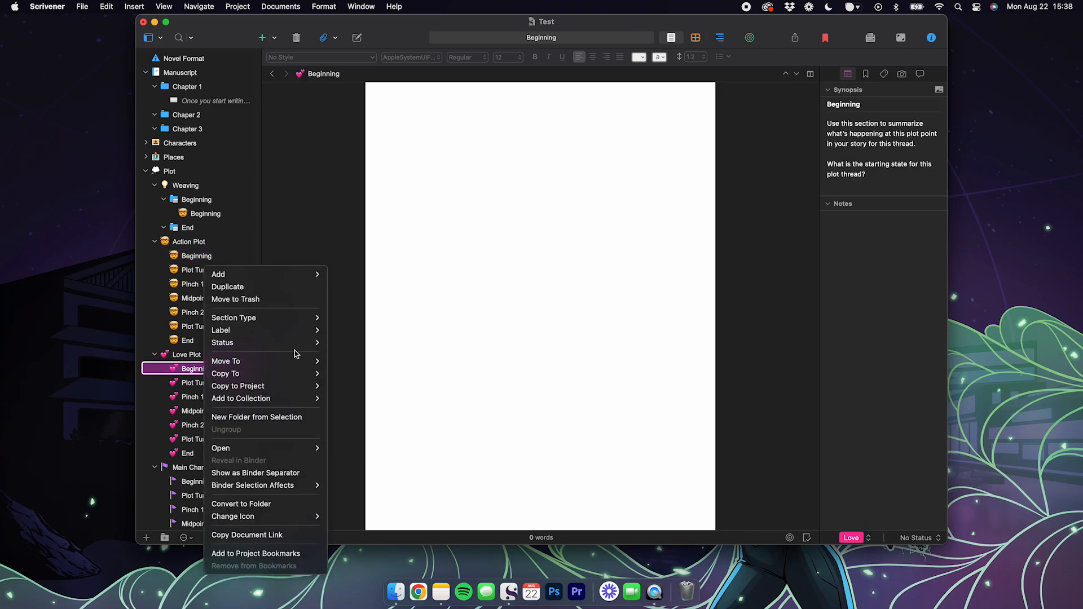
mouse_move(303, 374)
mouse_move(410, 426)
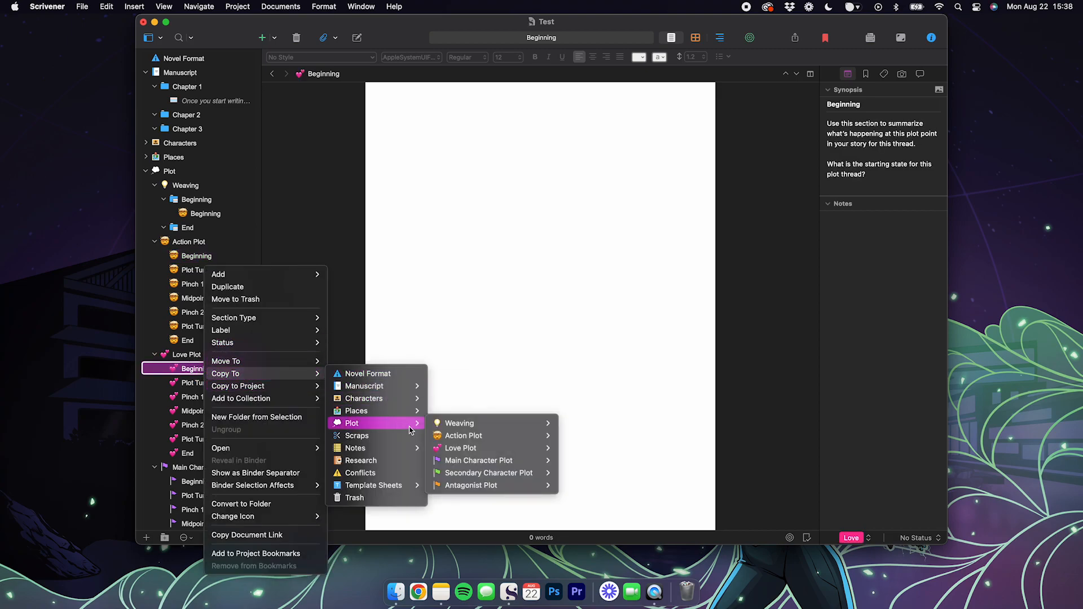
mouse_move(478, 427)
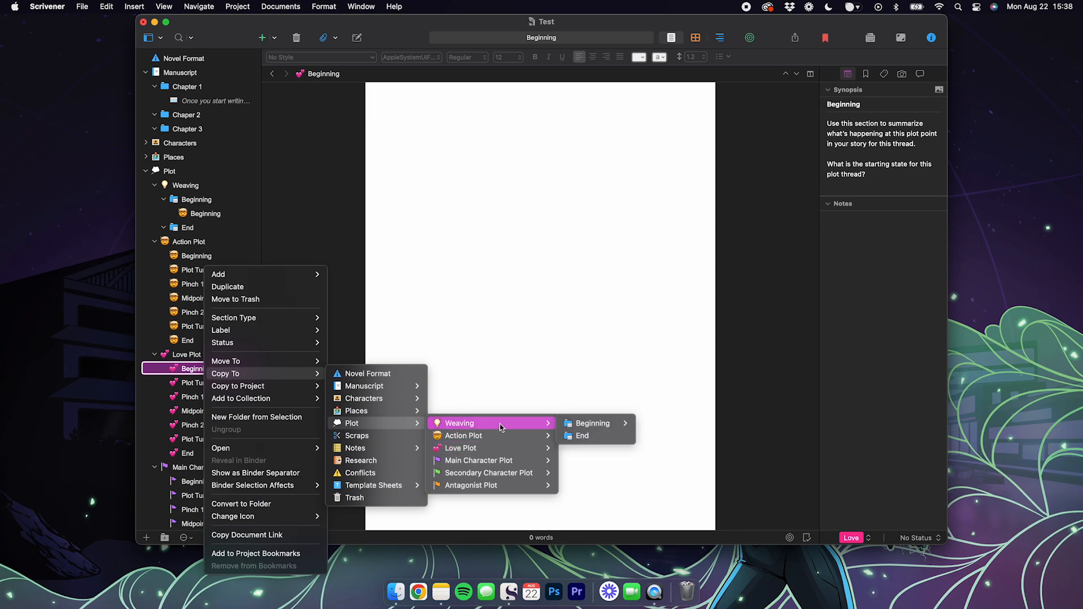
left_click(607, 426)
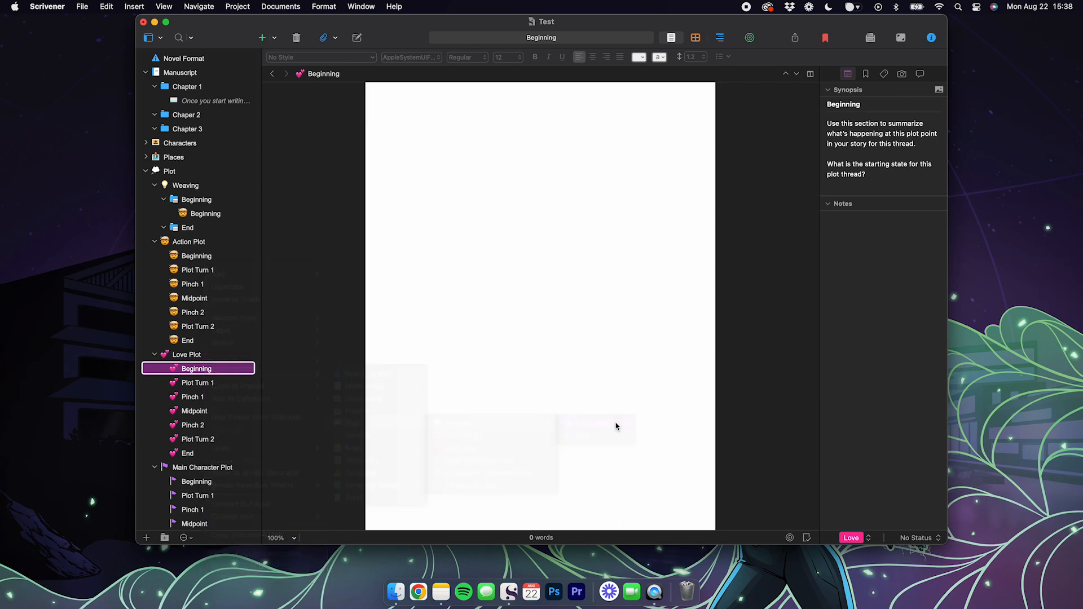
Add a folder named "Wizard Arrives" under Weaving, directly after its Beginning folder.
left_click(193, 199)
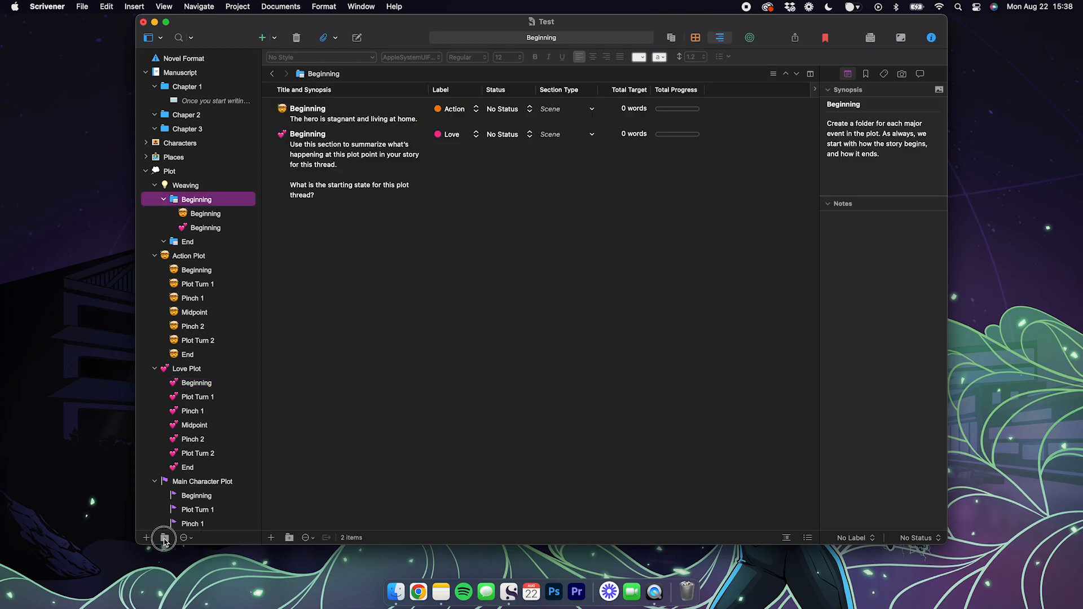
left_click(165, 537)
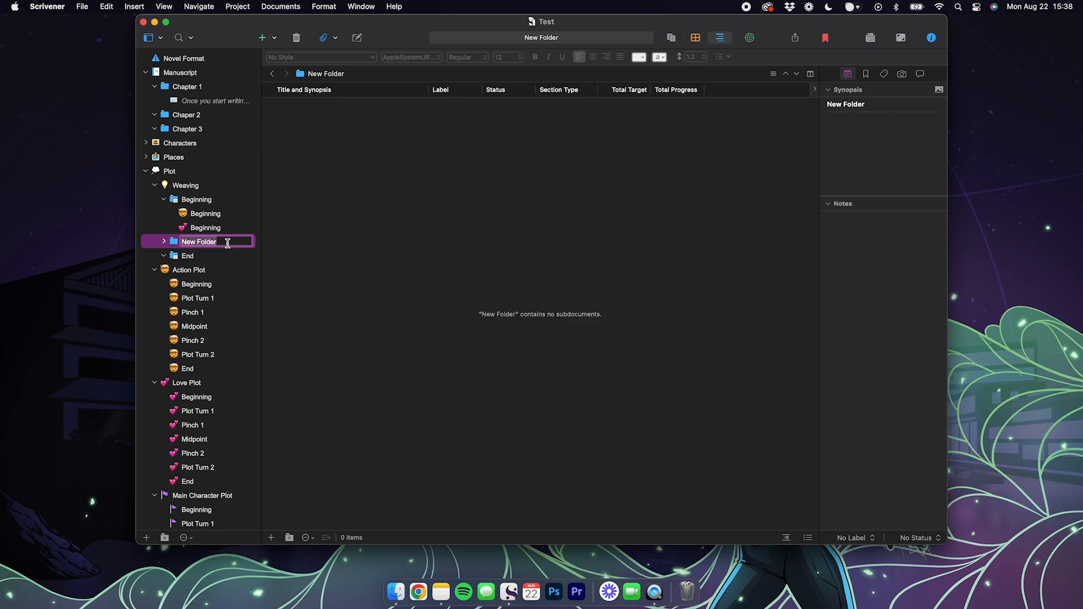
type("Wizard Arrives")
key("Return")
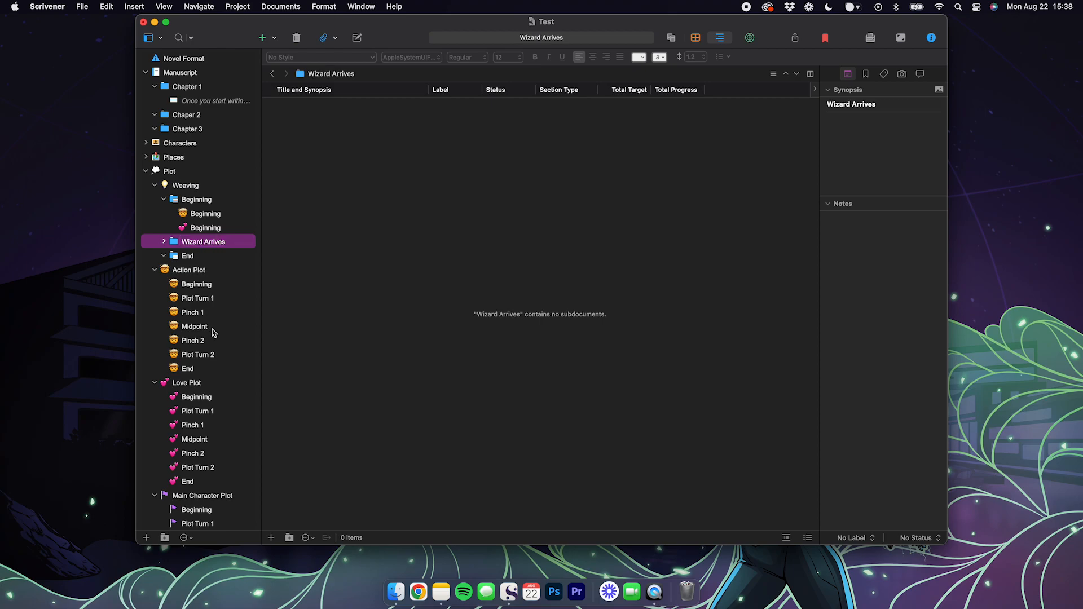
left_click(208, 300)
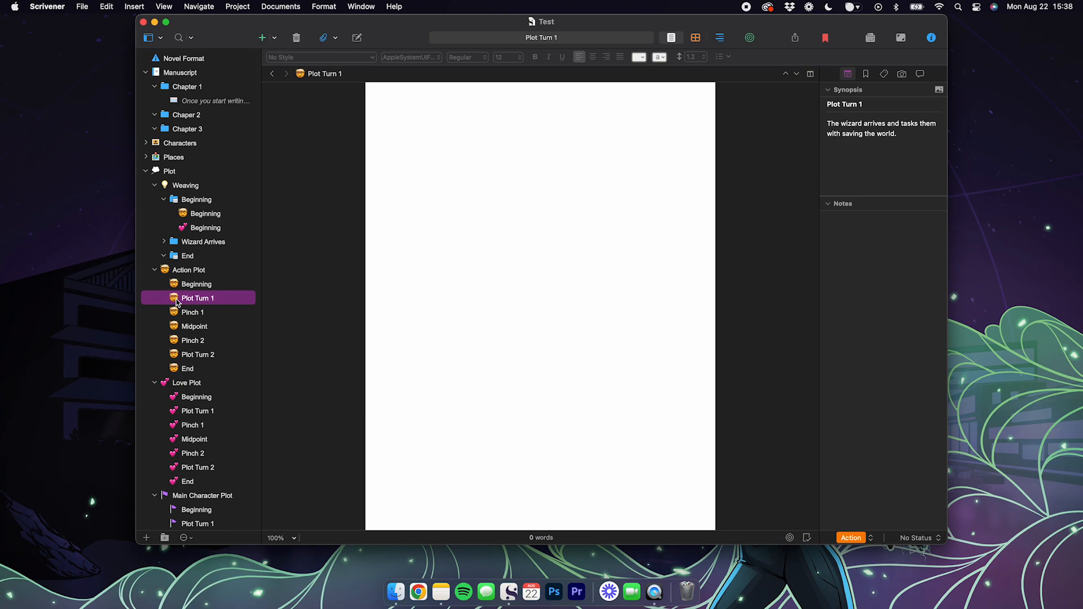
right_click(177, 300)
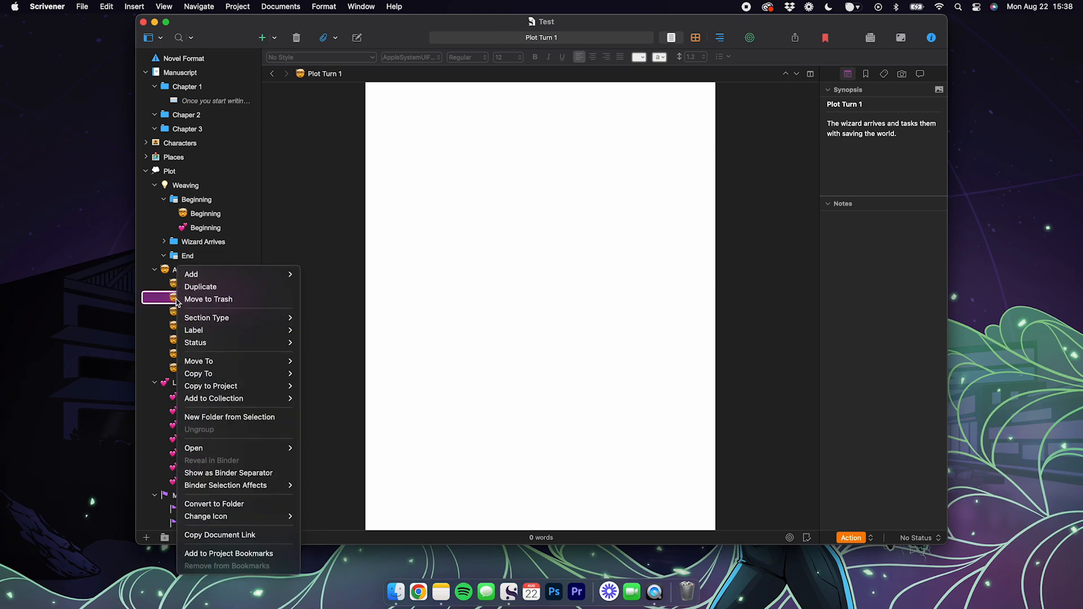
left_click(130, 358)
Copy the Main Character Plot's Plot Turn 1 entry into the Wizard Arrives folder under Weaving.
scroll(208, 372, "down", 5)
left_click(201, 381)
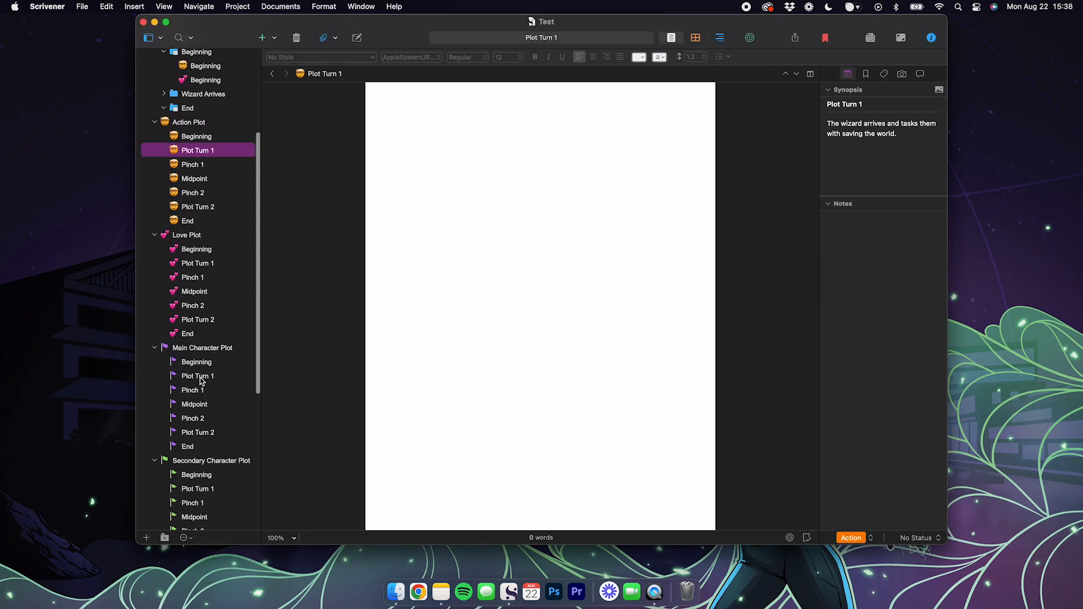
left_click(201, 381)
right_click(204, 375)
mouse_move(237, 374)
mouse_move(405, 395)
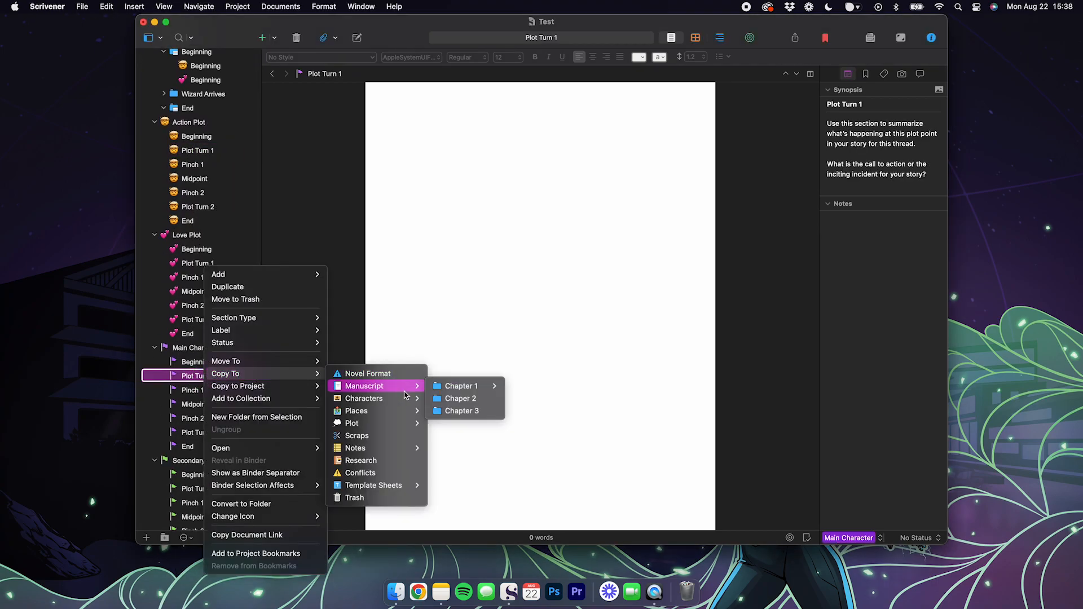
mouse_move(486, 387)
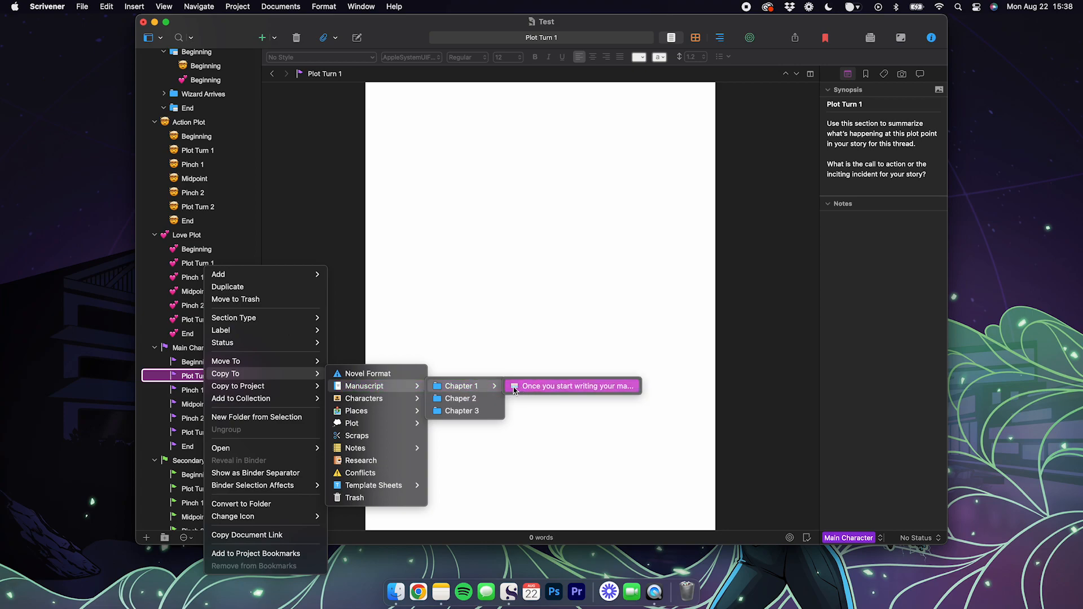
mouse_move(410, 425)
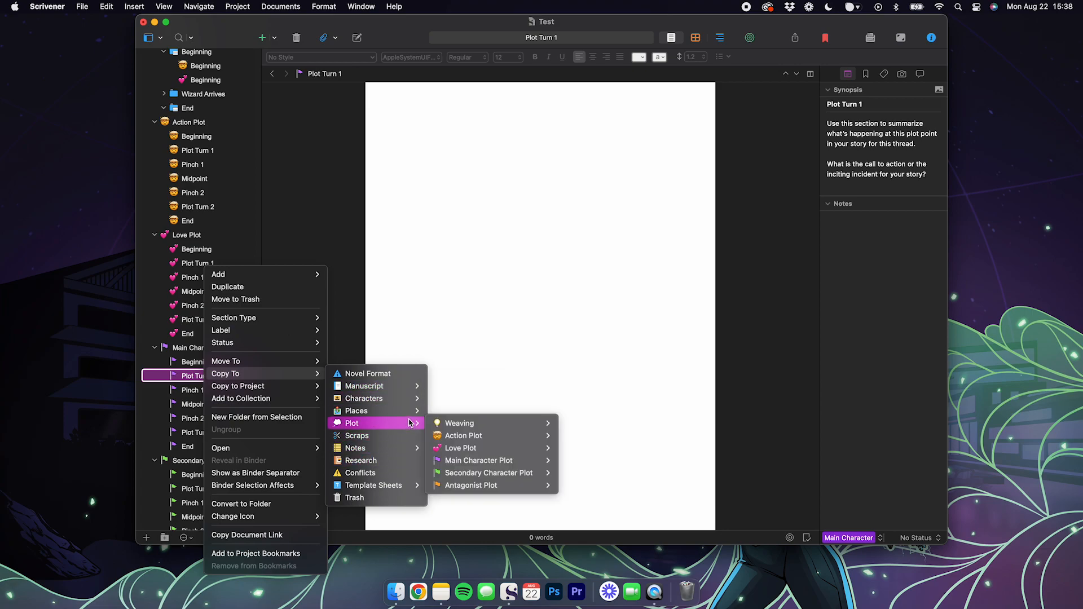
mouse_move(481, 428)
left_click(601, 435)
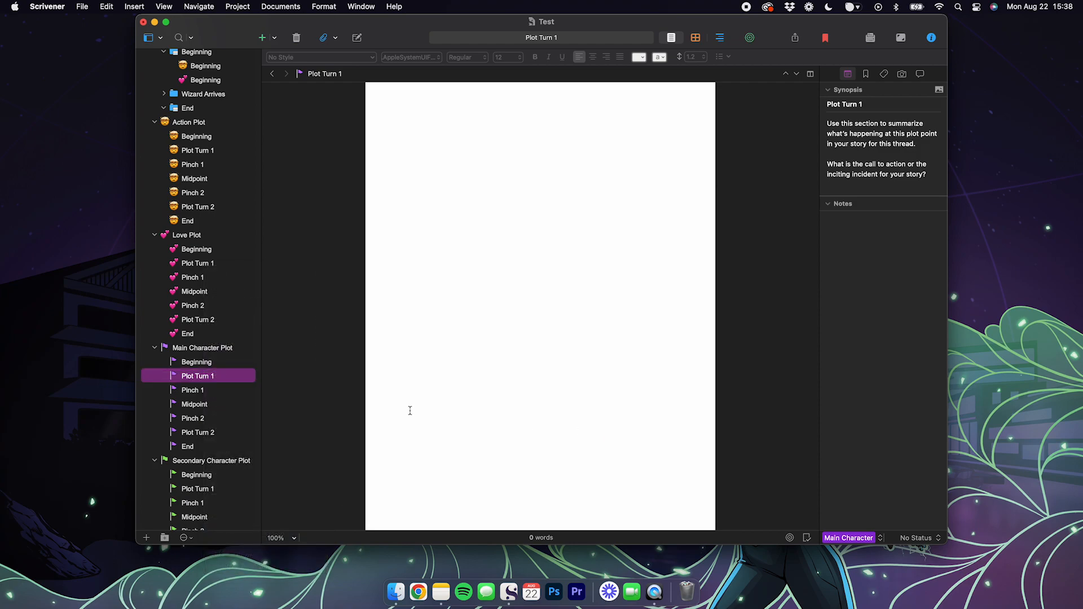
Move the Love Plot's Beginning copy from the Beginning folder under Weaving into the Wizard Arrives folder.
scroll(229, 361, "up", 3)
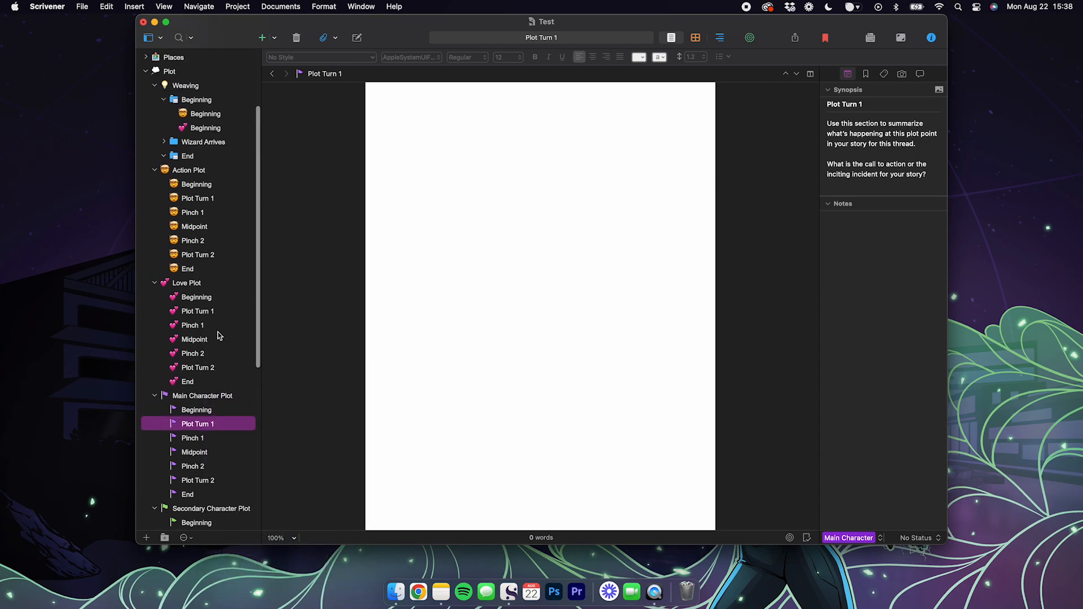
left_click(199, 298)
right_click(199, 299)
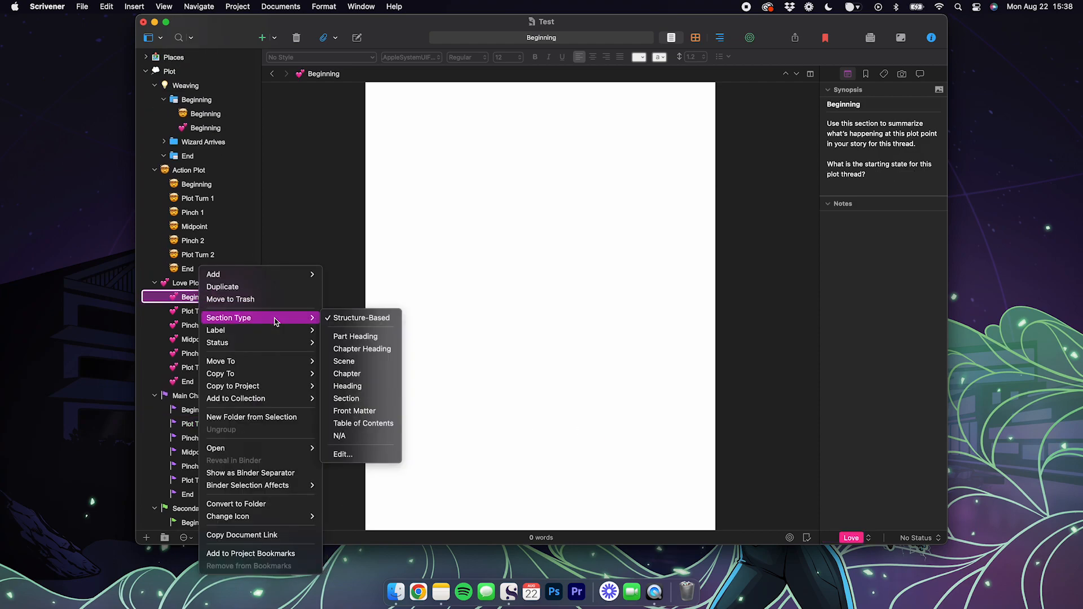
left_click(194, 140)
mouse_move(203, 128)
left_mouse_down()
mouse_move(191, 145)
mouse_move(205, 135)
mouse_move(207, 149)
left_mouse_up()
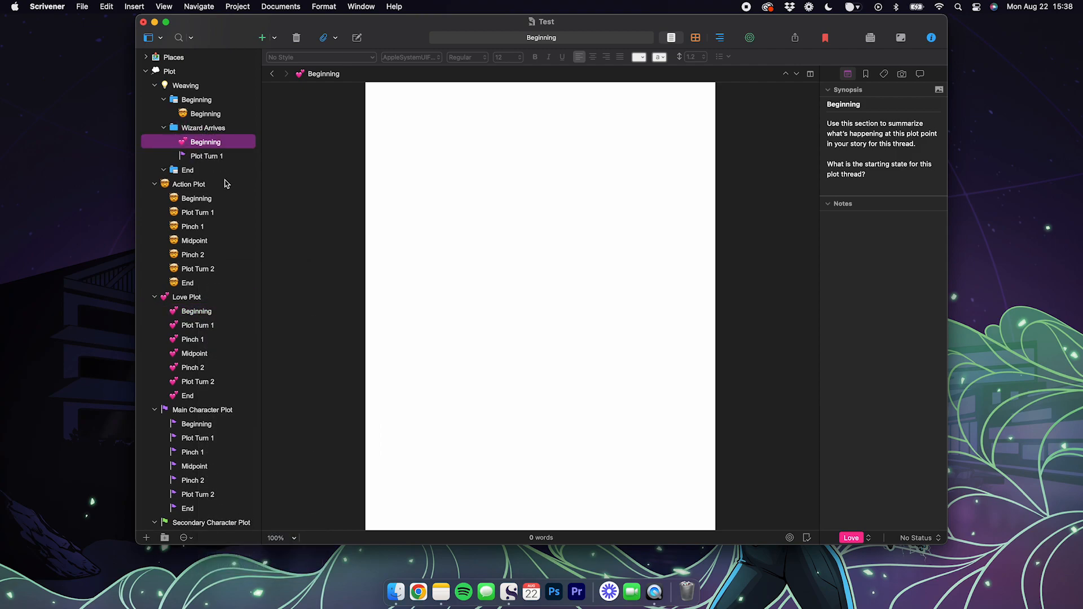
Copy the Main Character Plot's Beginning entry into the Beginning folder under Weaving.
scroll(220, 361, "down", 5)
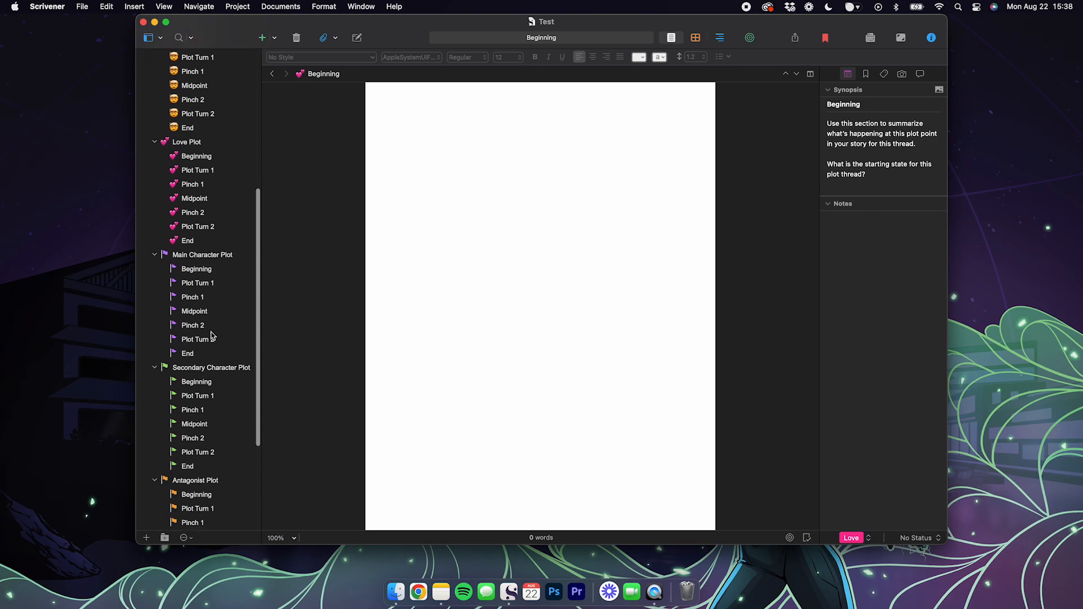
left_click(206, 270)
Copy the Antagonist Plot's Pinch 1 entry into the Wizard Arrives folder under Weaving.
scroll(220, 394, "down", 3)
left_click(199, 429)
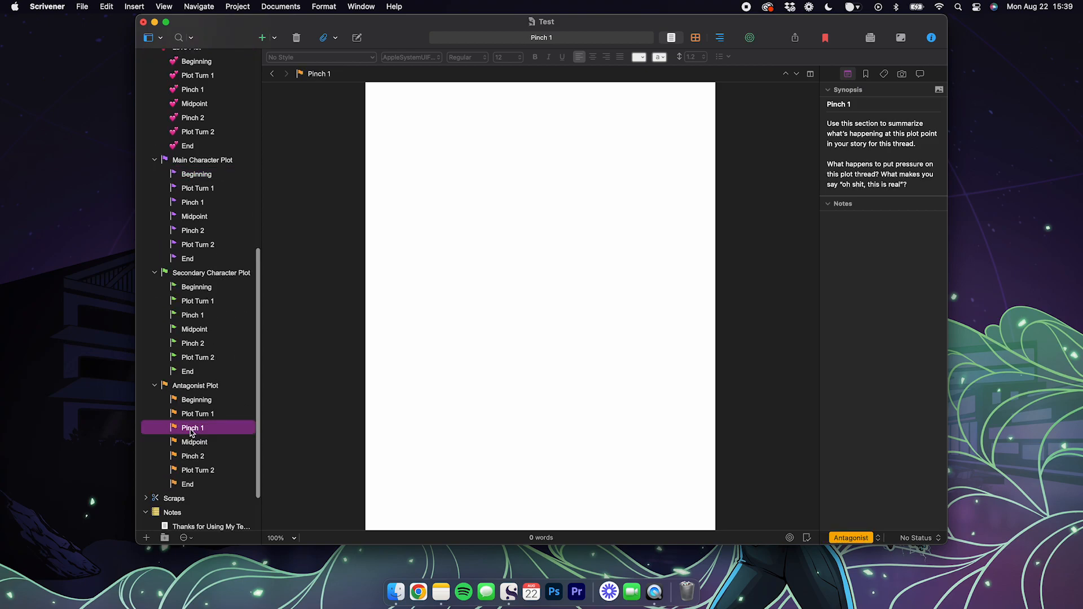
right_click(192, 431)
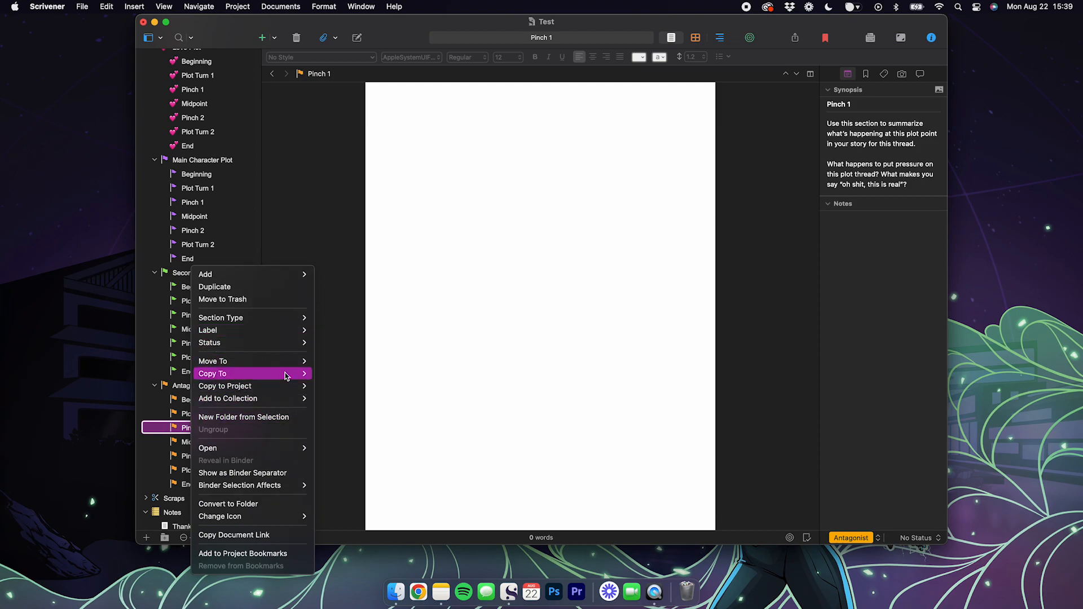
mouse_move(288, 374)
mouse_move(398, 423)
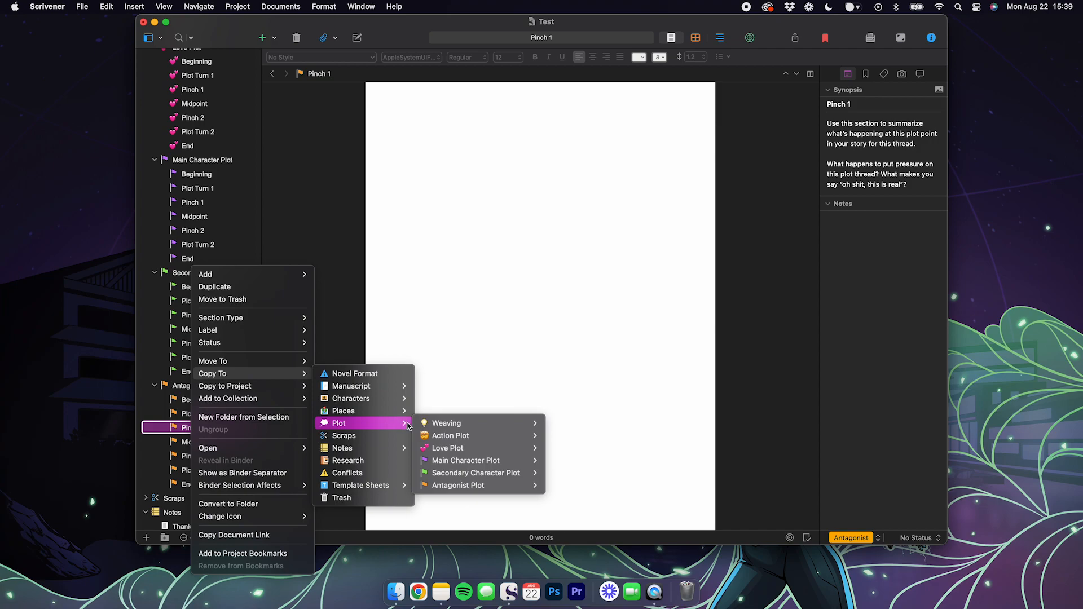
mouse_move(495, 428)
mouse_move(612, 436)
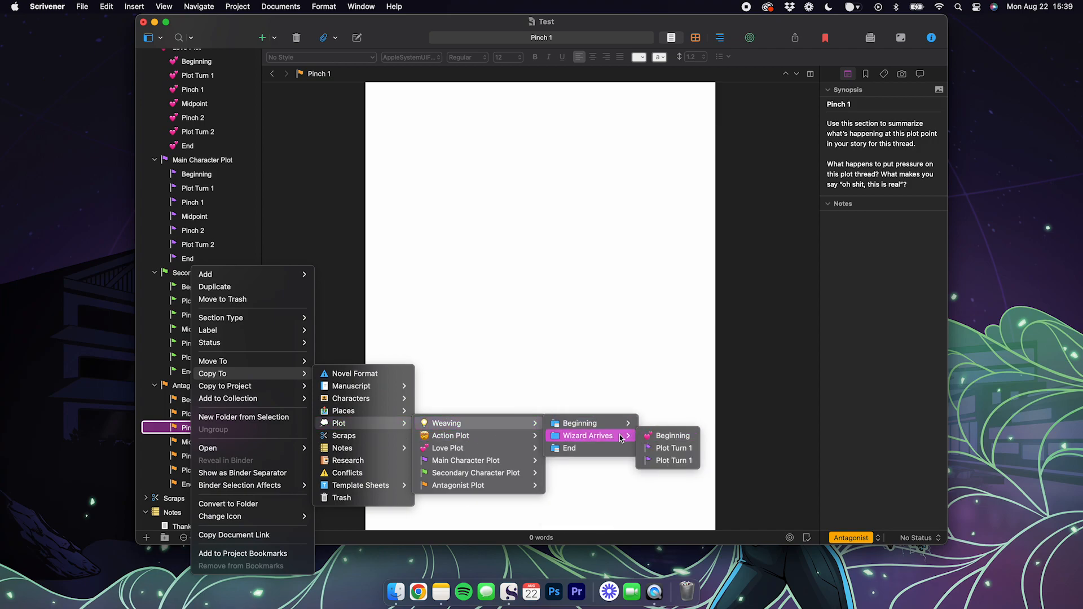
left_click(620, 438)
Move the duplicate Plot Turn 1 entry in the Wizard Arrives folder to the trash.
scroll(222, 339, "up", 10)
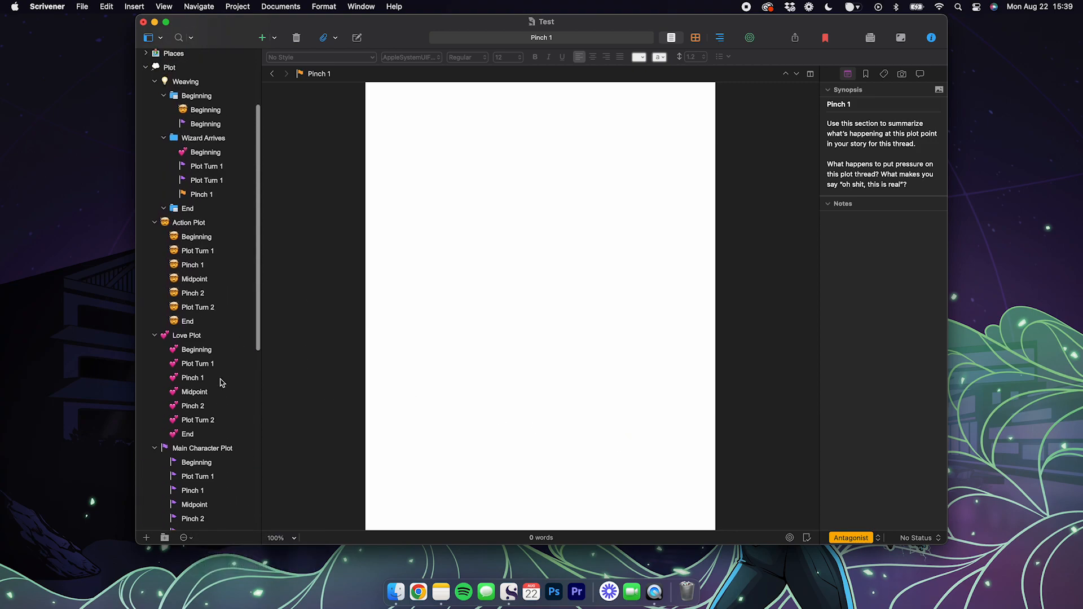
right_click(207, 224)
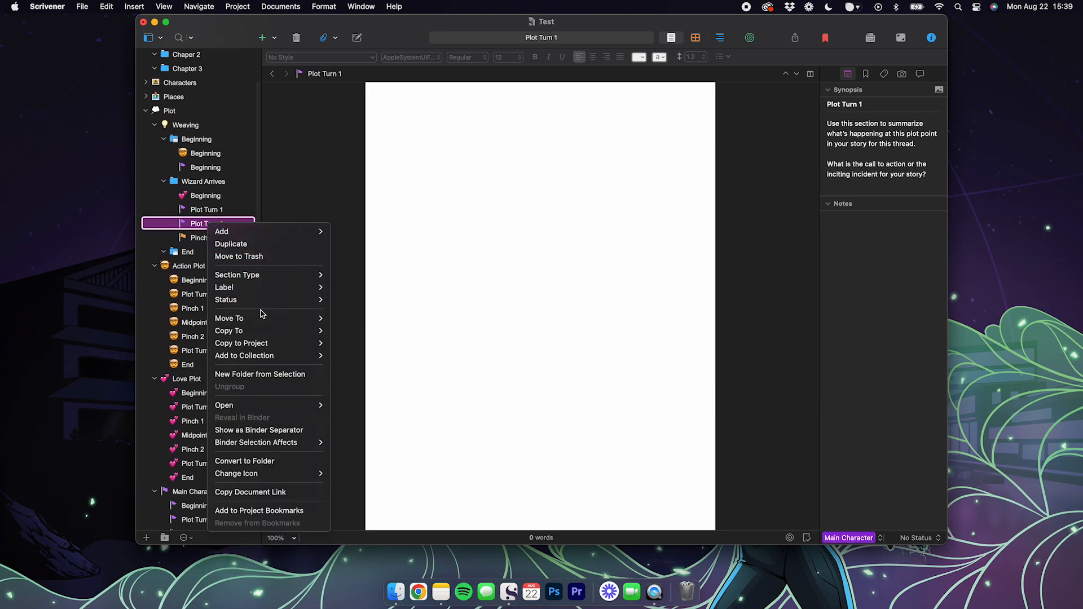
left_click(239, 256)
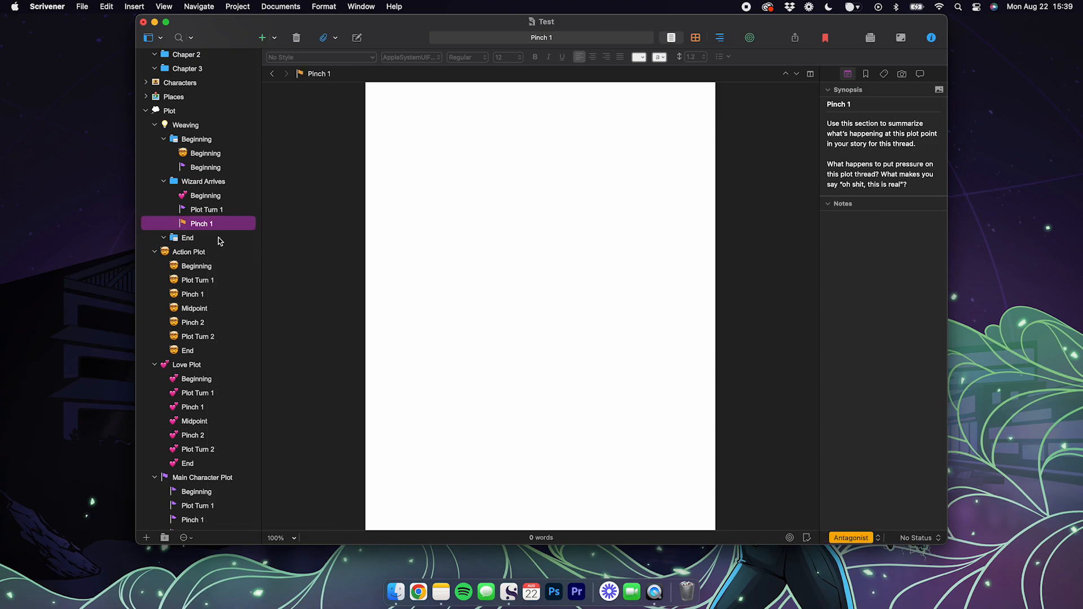
Show the Weaving folder as an outline and expand Wizard Arrives to review its woven plot points and synopses.
scroll(214, 212, "up", 3)
left_click(193, 170)
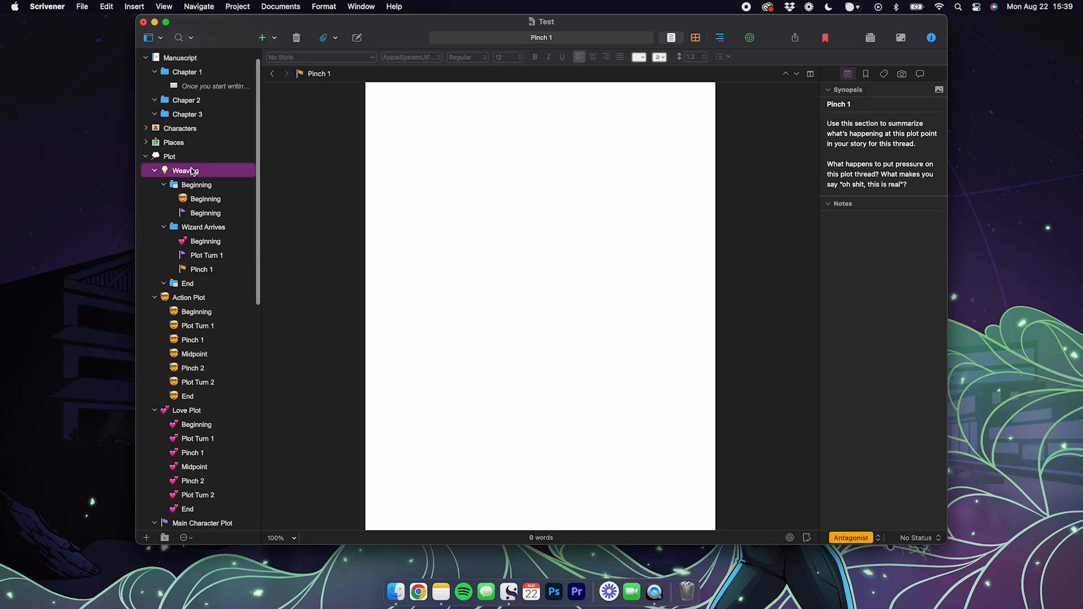
left_click(720, 38)
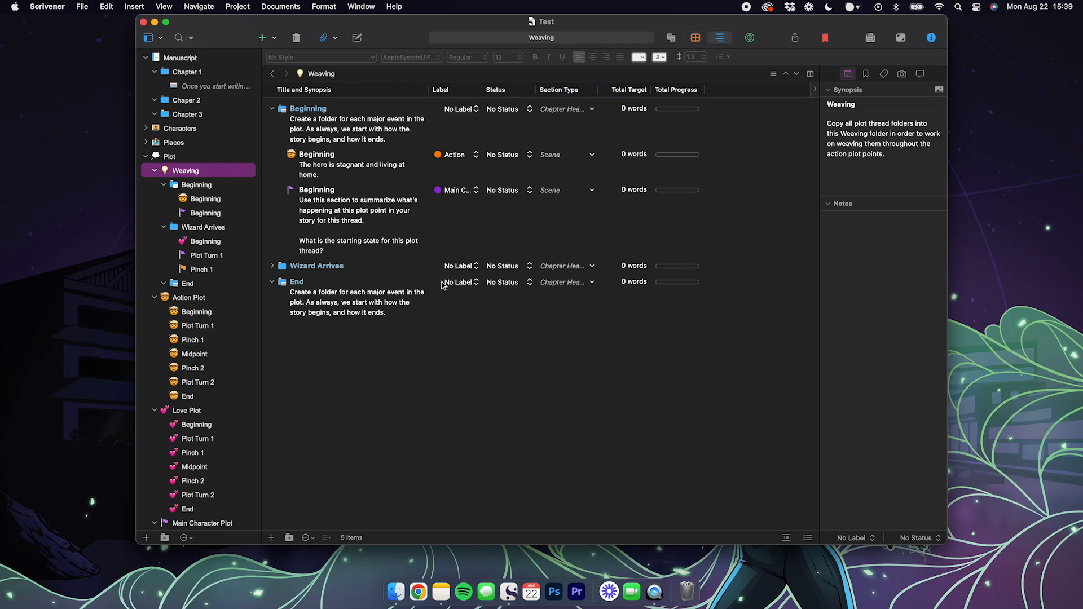
left_click(272, 266)
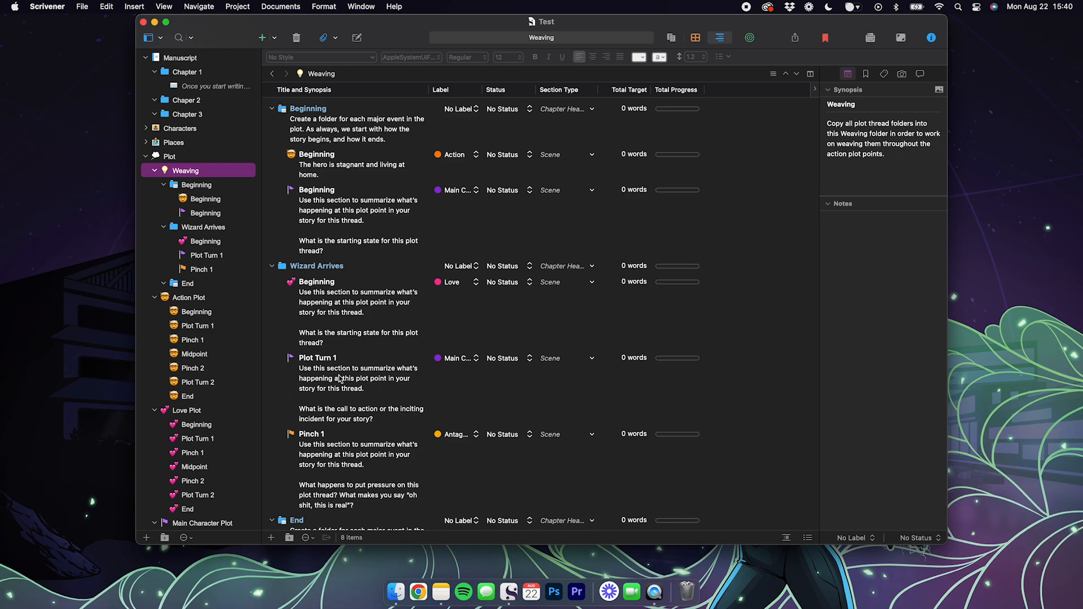
scroll(348, 384, "down", 2)
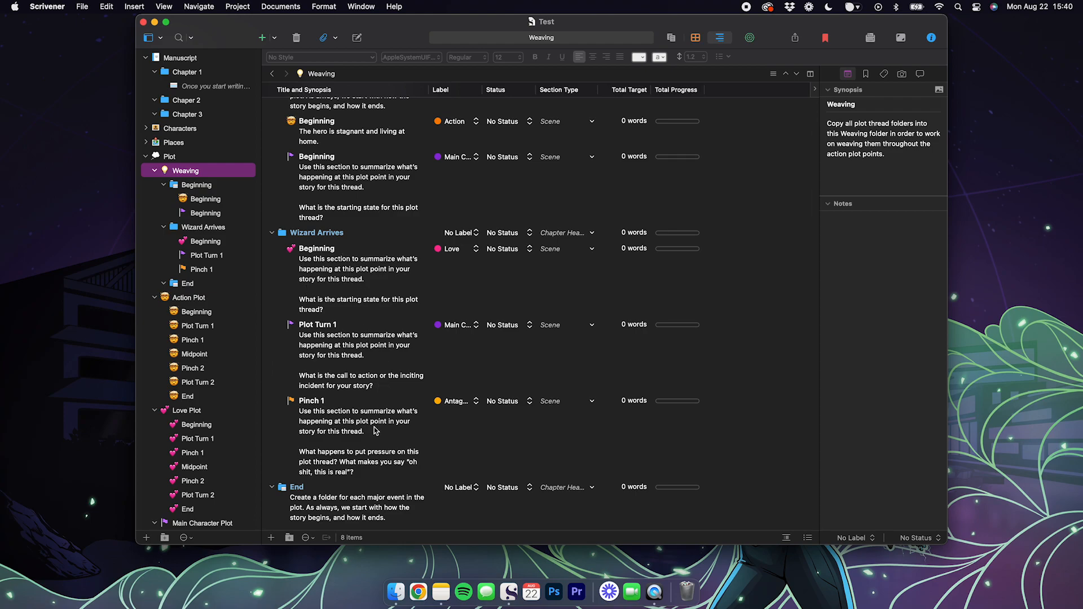
Add a folder named "Big Fight with Ogre" under Weaving, directly after the Wizard Arrives folder.
left_click(203, 227)
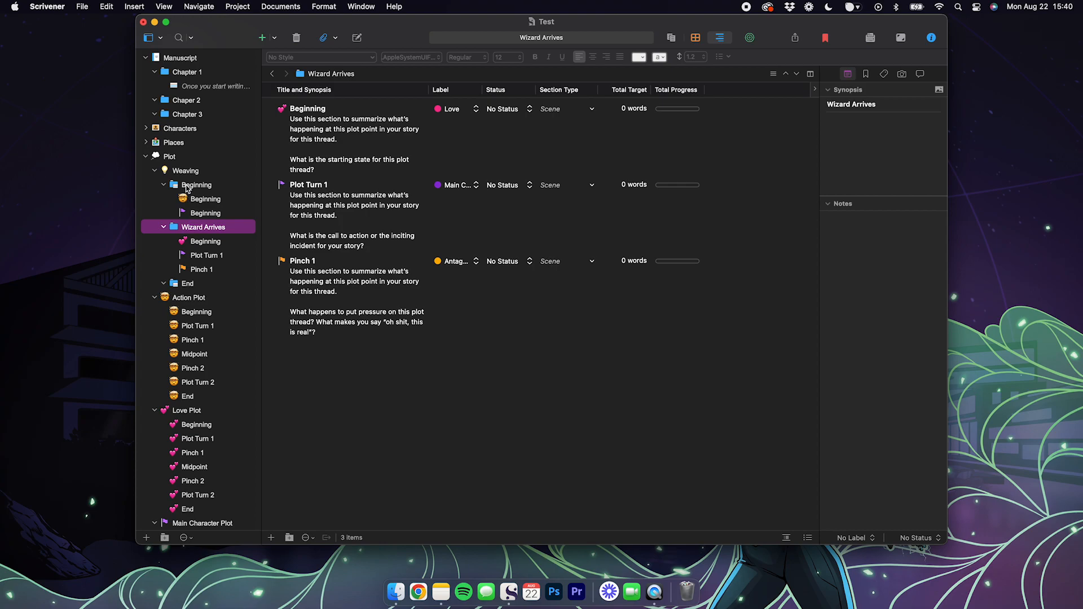
left_click(166, 537)
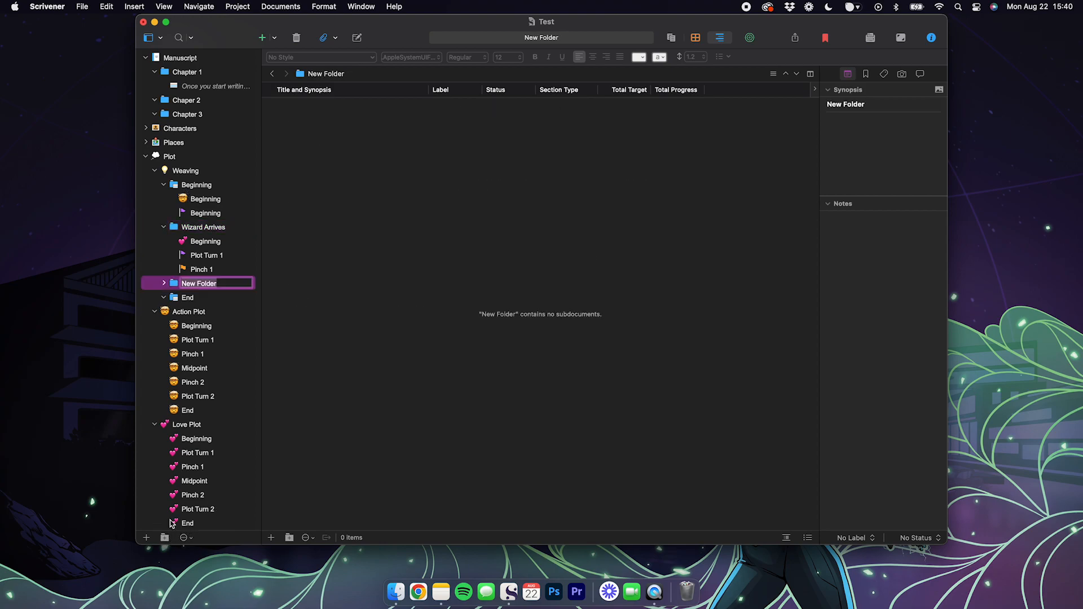
triple_click(228, 284)
type("Big Fight with Ogre")
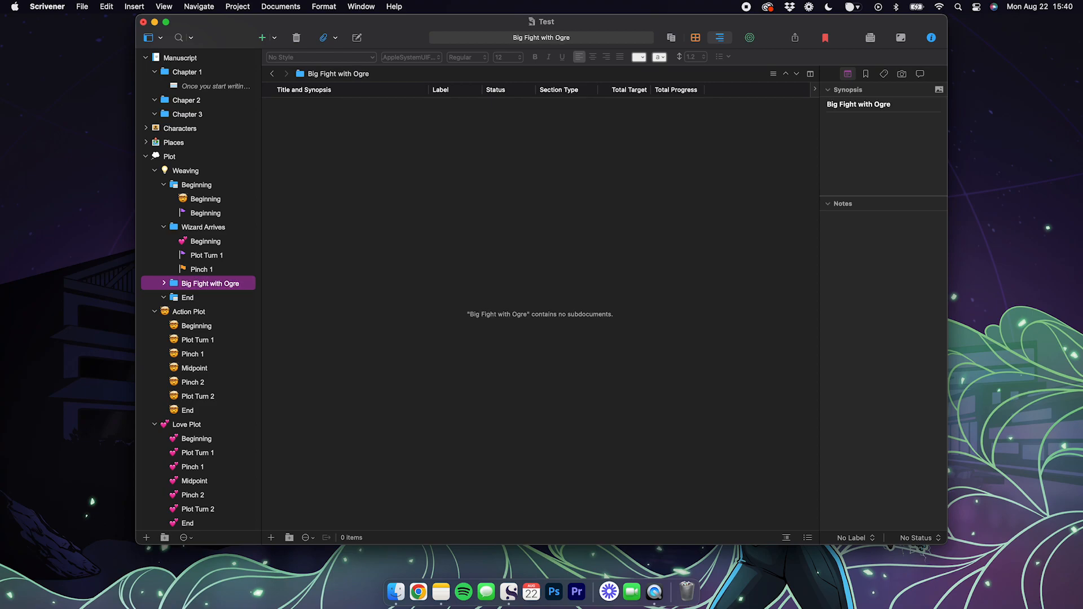
Copy the Action Plot's Pinch 1 entry into the Big Fight with Ogre folder under Weaving and expand that folder.
scroll(235, 282, "down", 3)
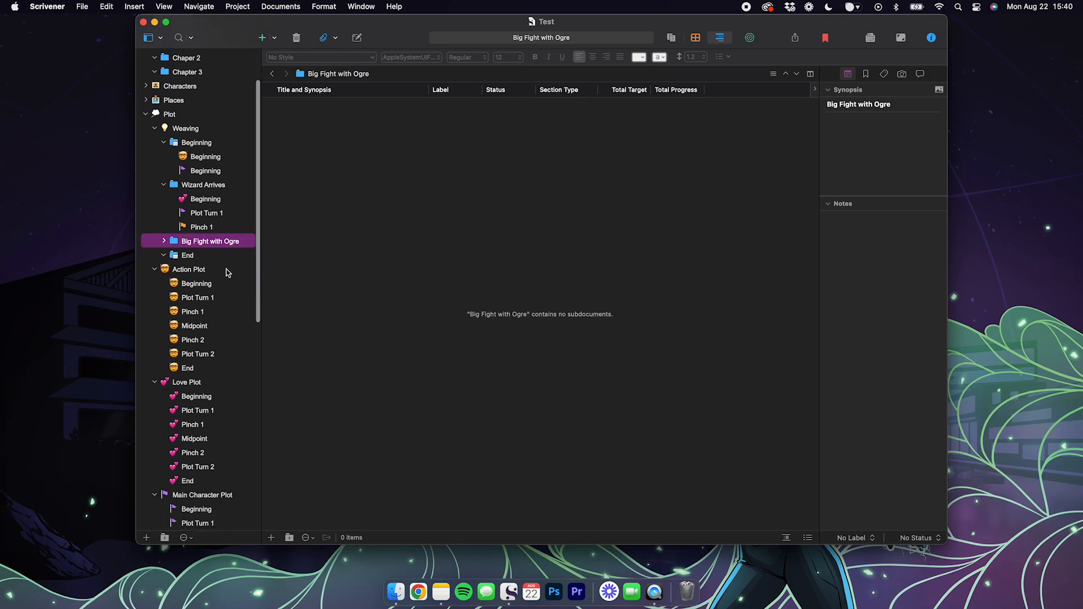
scroll(229, 242, "down", 4)
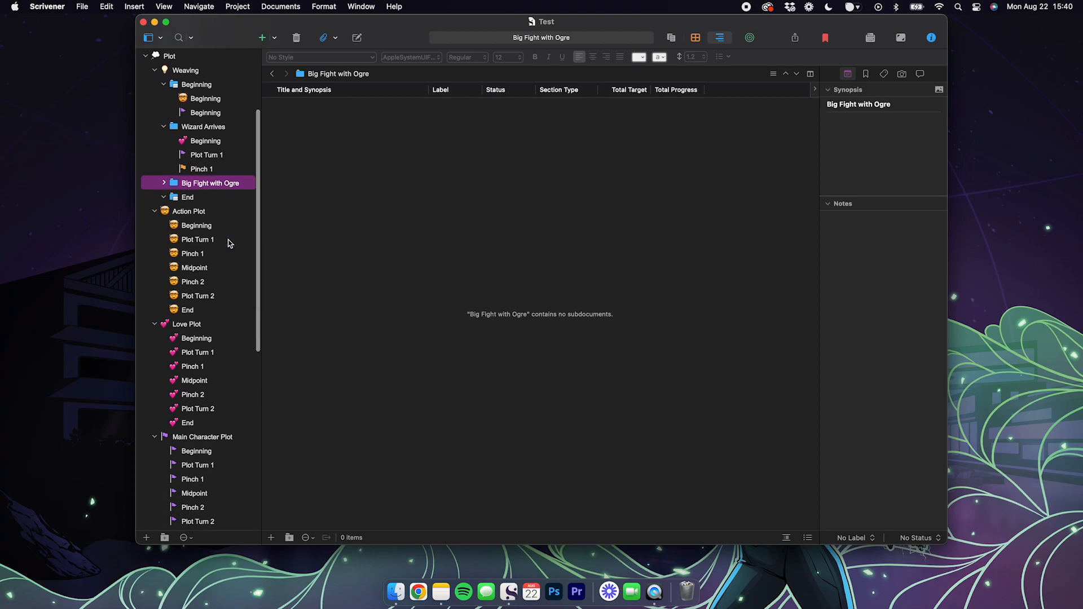
left_click(194, 254)
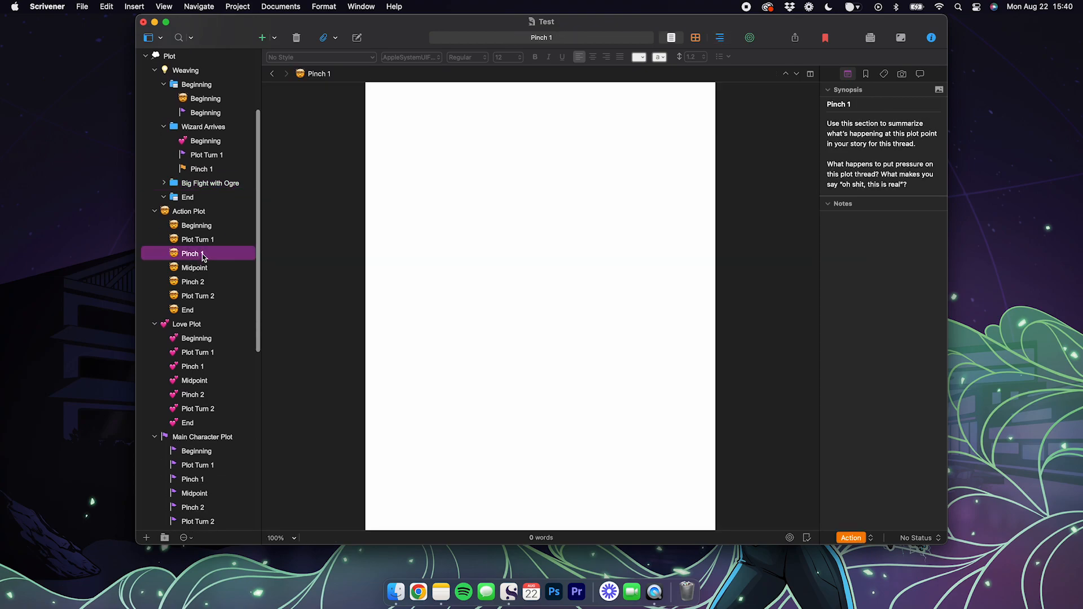
right_click(203, 257)
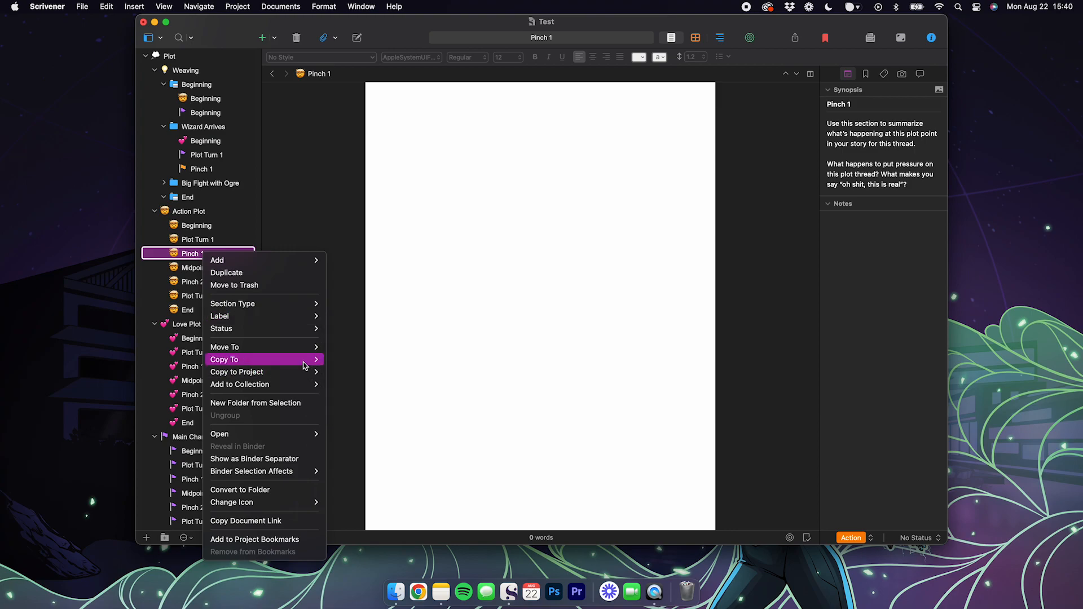
mouse_move(309, 359)
mouse_move(361, 408)
mouse_move(458, 409)
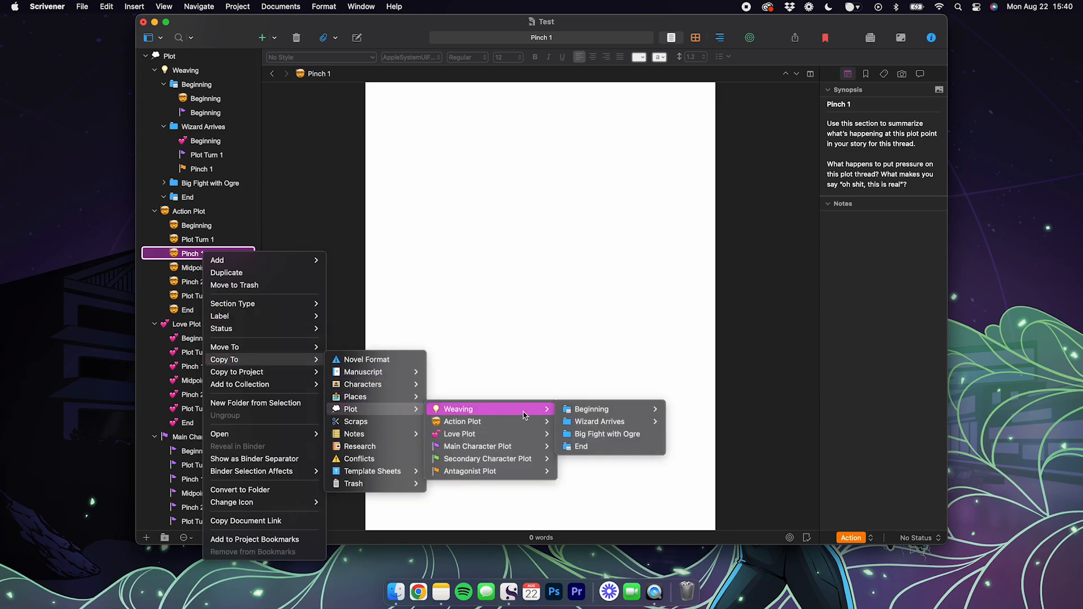
left_click(630, 433)
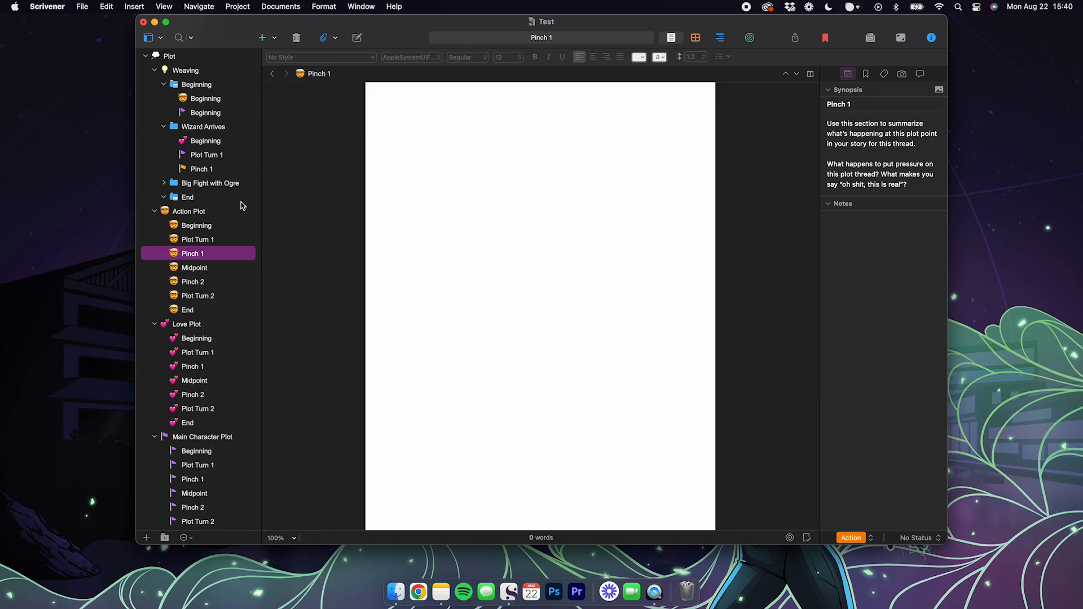
left_click(164, 183)
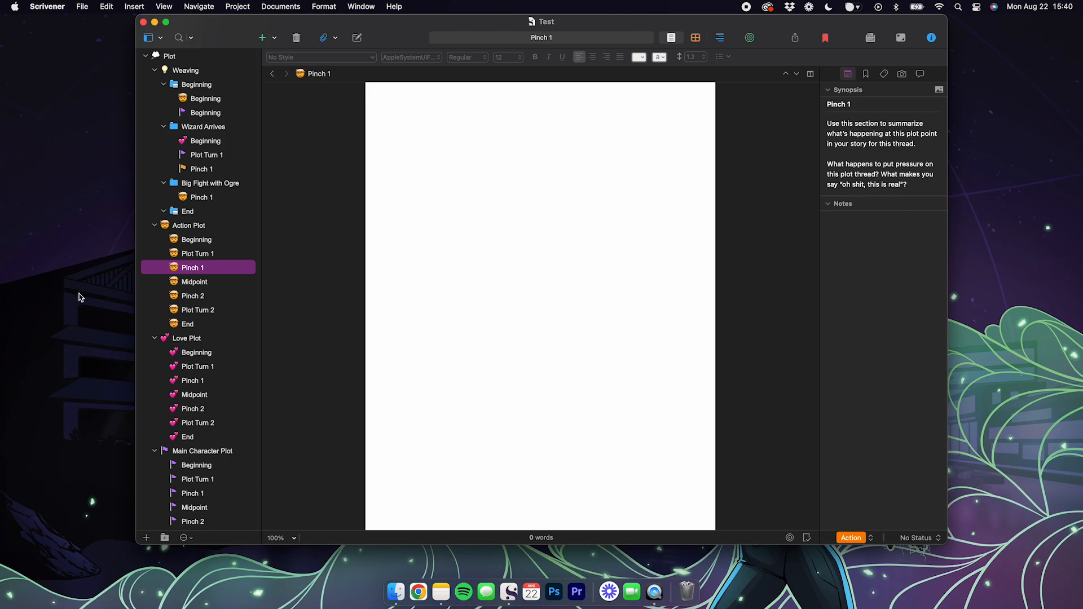
Copy the Love Plot's Plot Turn 1 entry into the Big Fight with Ogre folder and select the new copy.
scroll(239, 313, "down", 2)
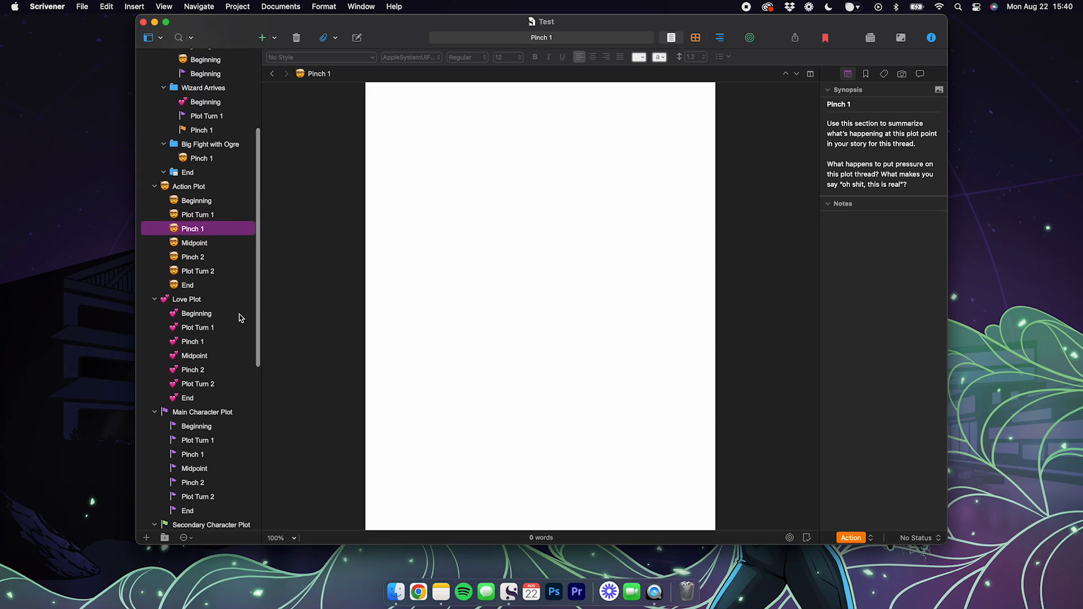
scroll(240, 314, "up", 5)
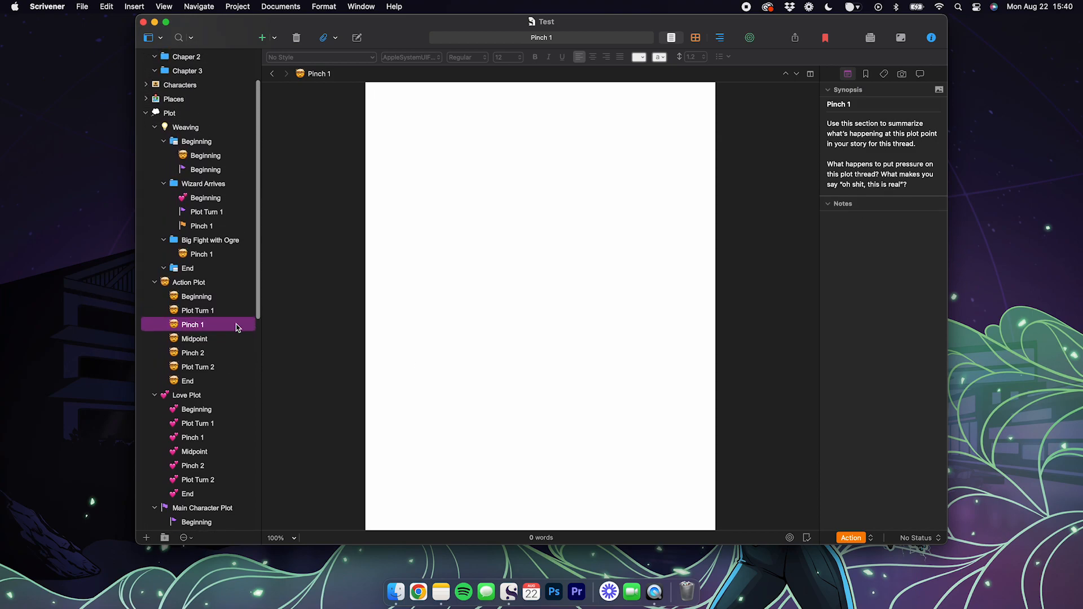
left_click(196, 426)
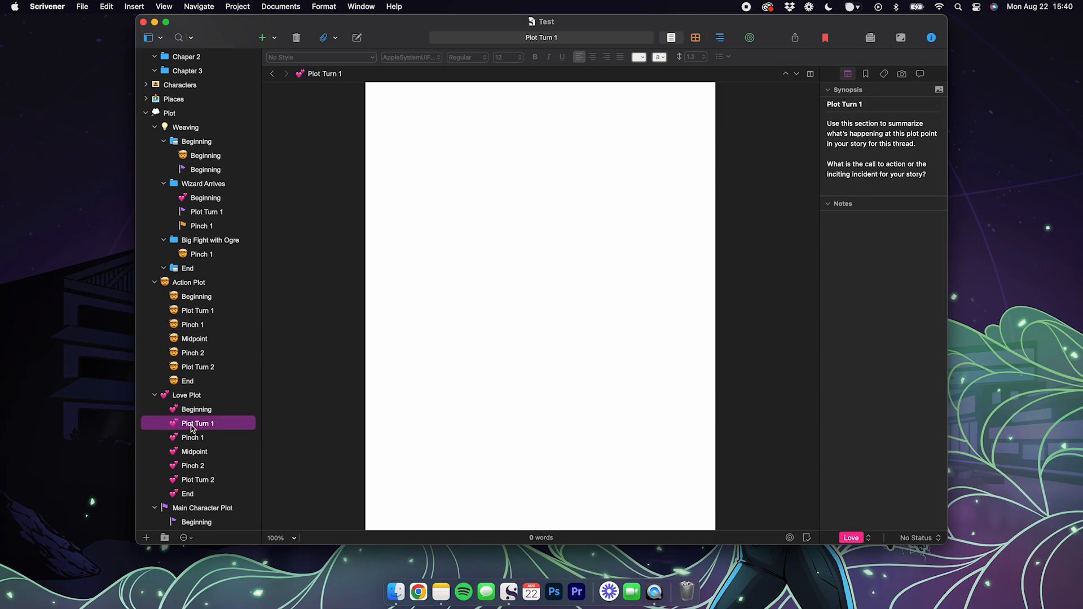
right_click(192, 429)
mouse_move(293, 333)
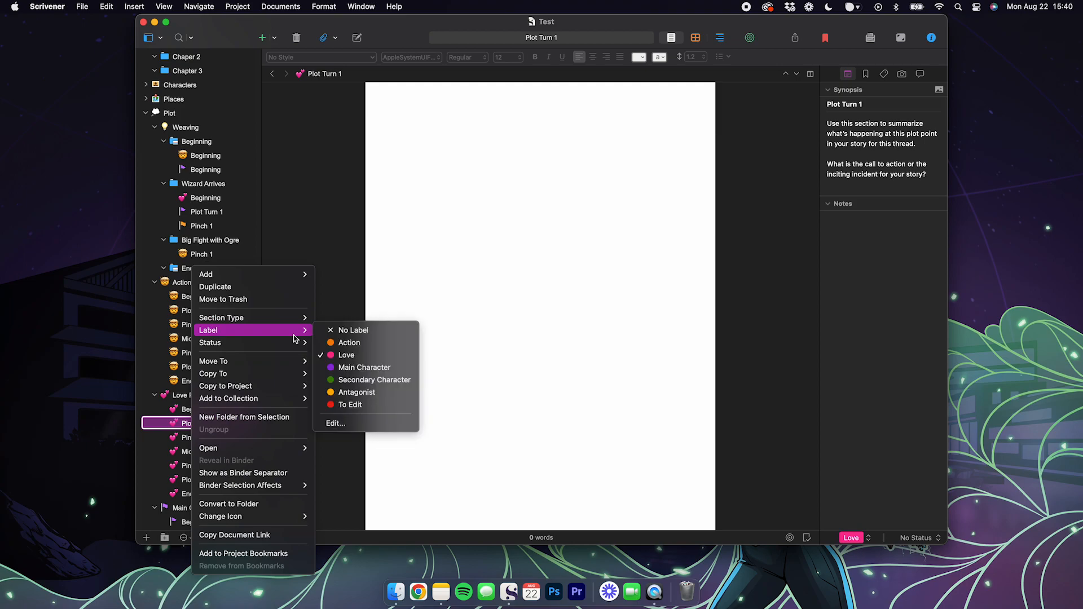
mouse_move(295, 374)
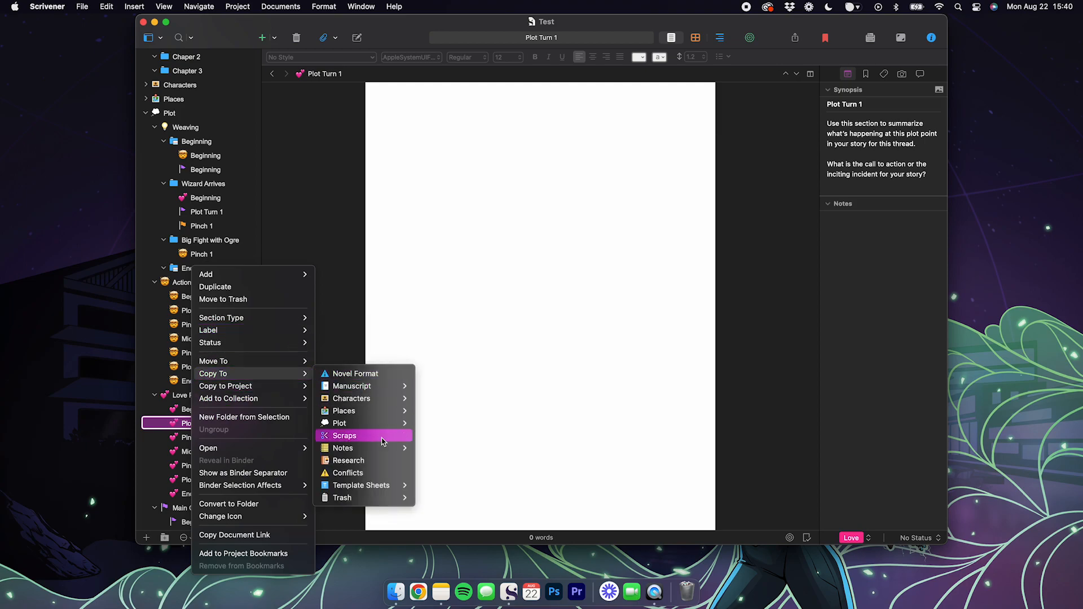
mouse_move(390, 424)
mouse_move(506, 425)
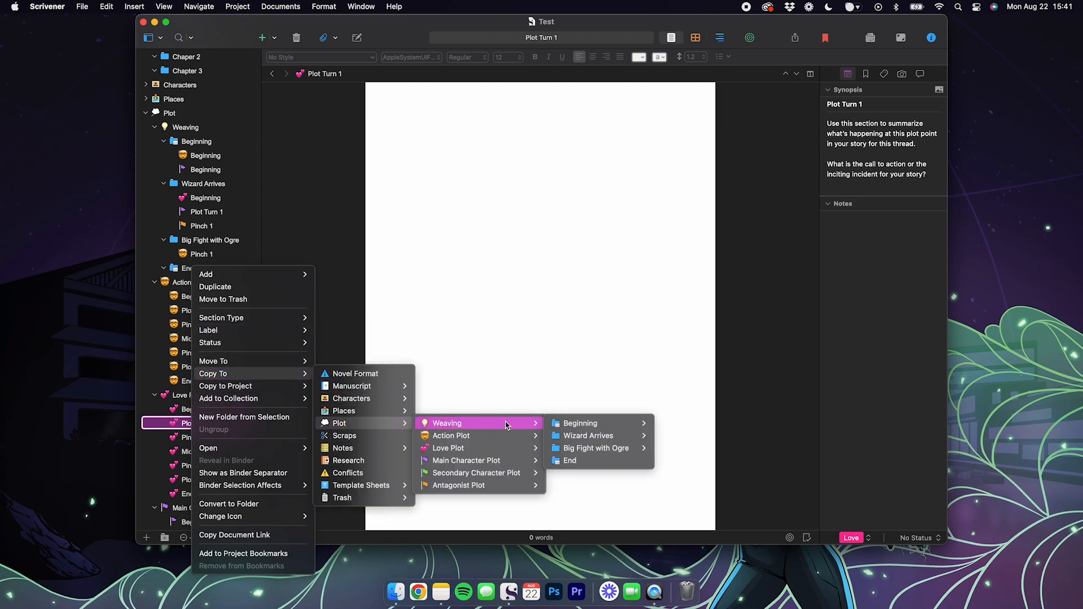
left_click(609, 448)
left_click(220, 273)
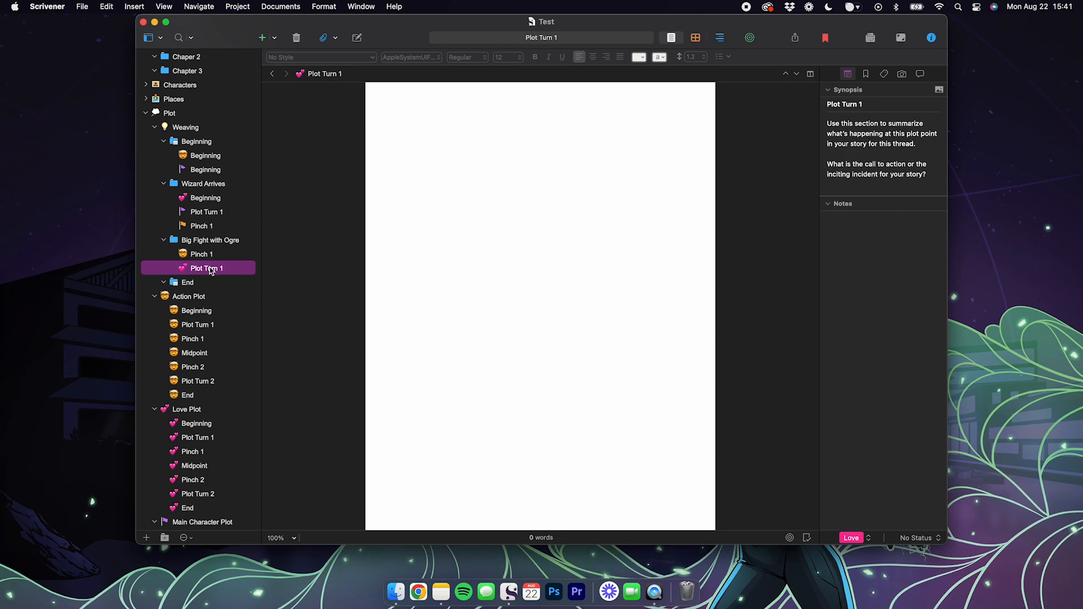
scroll(217, 322, "down", 10)
scroll(236, 345, "down", 5)
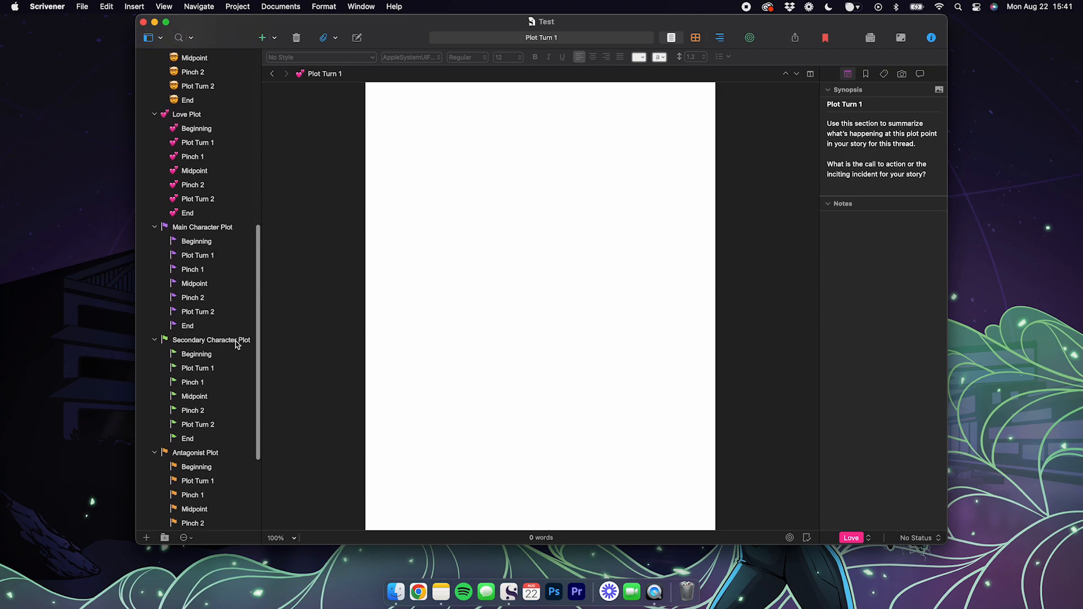
left_click(210, 352)
right_click(201, 354)
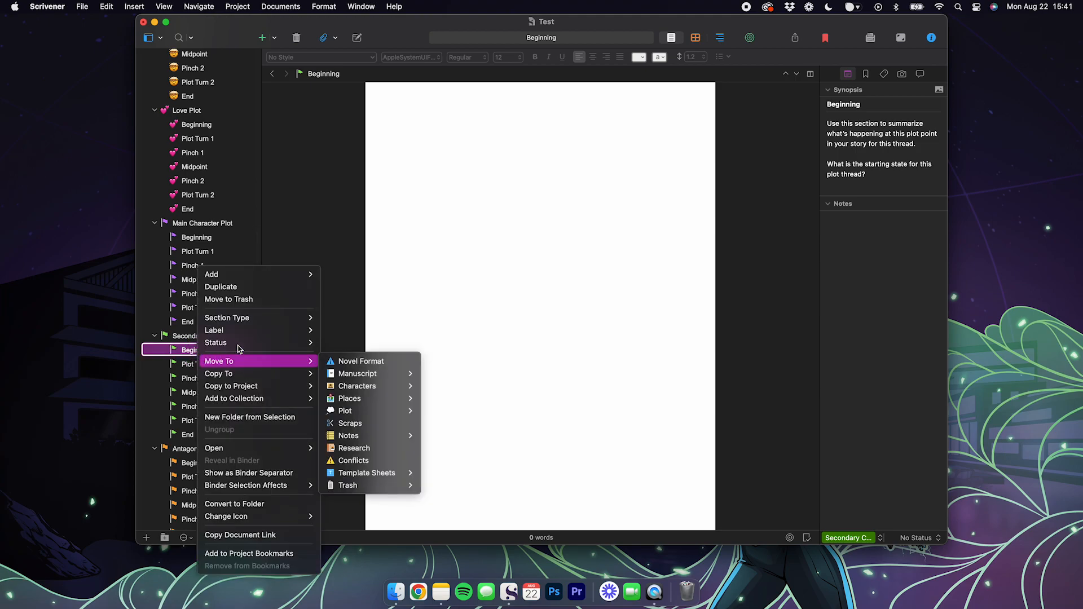
mouse_move(255, 341)
key("Escape")
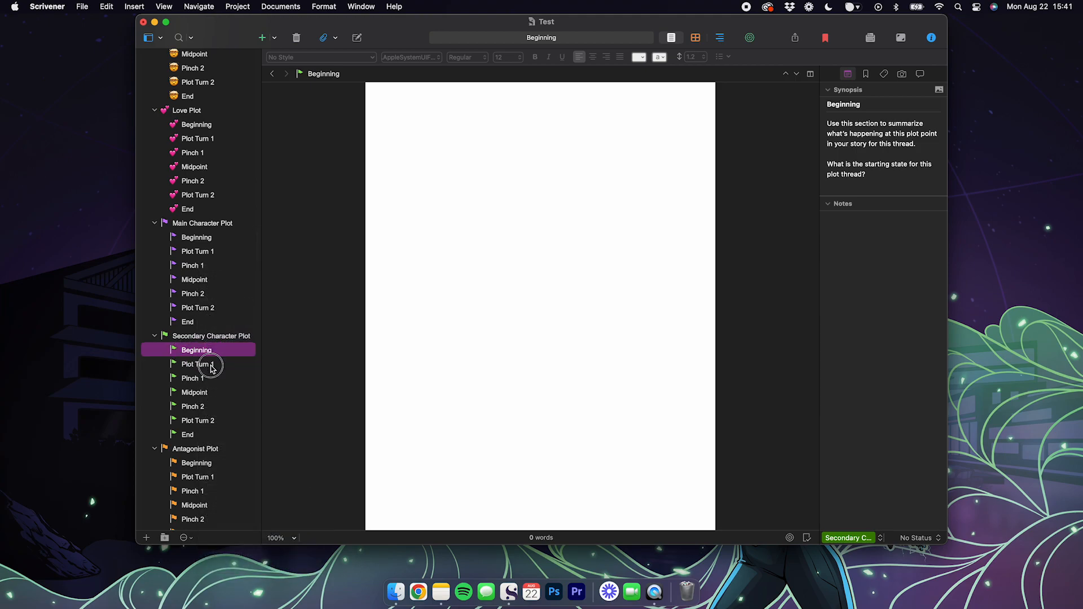
left_click(212, 363)
left_click(211, 352)
left_click(207, 366)
right_click(208, 369)
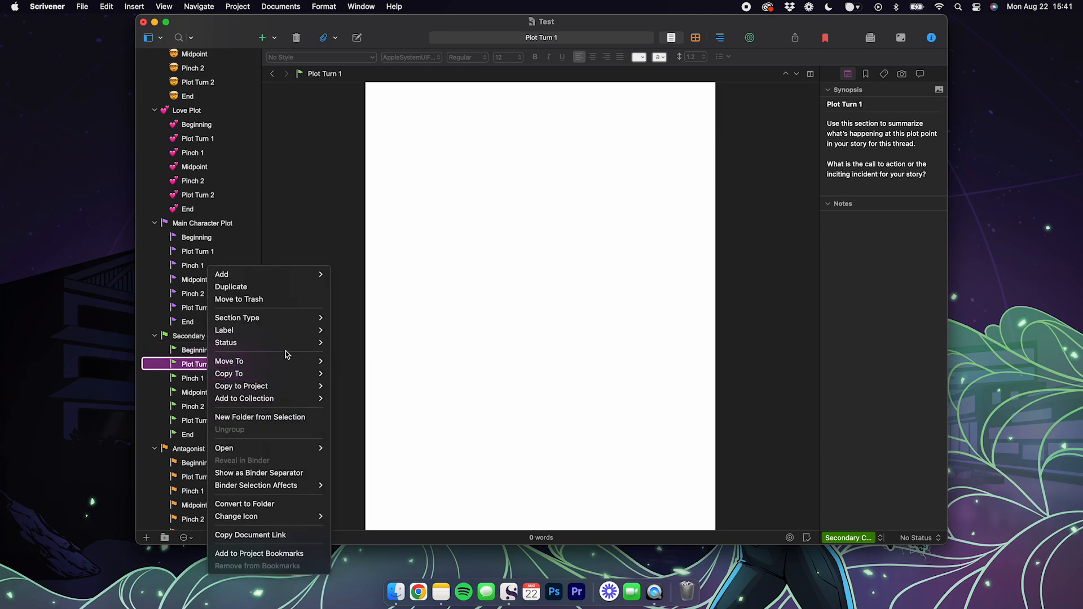
mouse_move(302, 379)
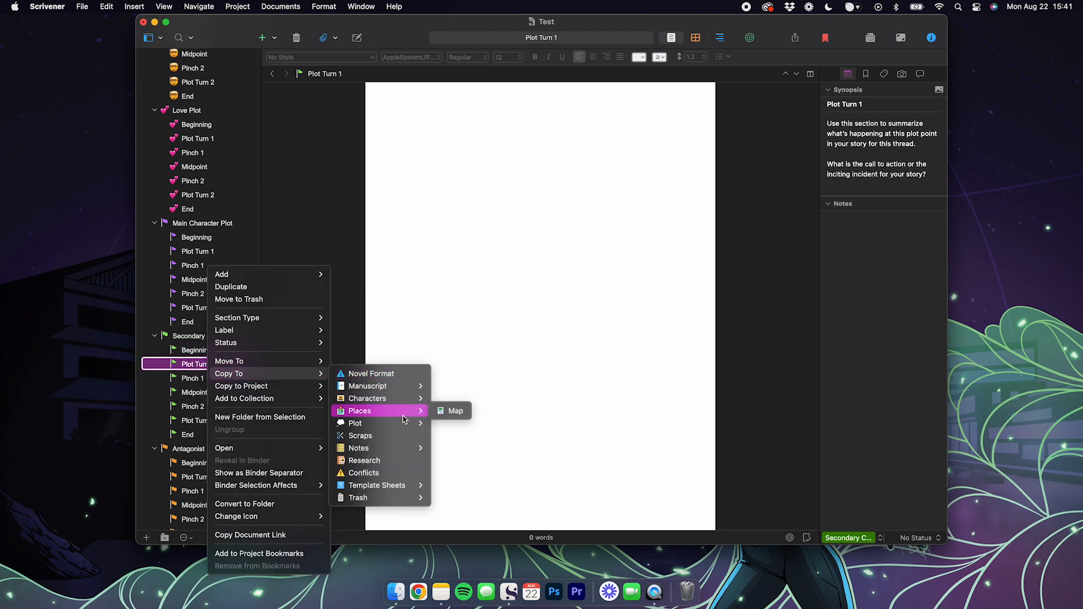
mouse_move(411, 429)
left_click(198, 350)
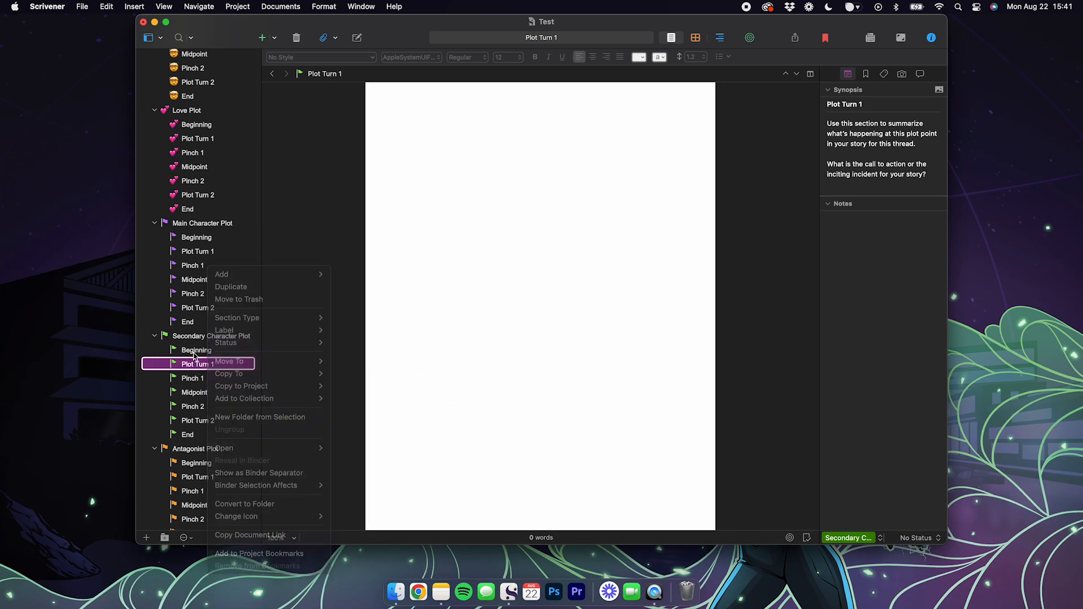
Copy the Secondary Character Plot's Beginning entry into the Big Fight with Ogre folder under Weaving.
left_click(197, 351)
right_click(205, 354)
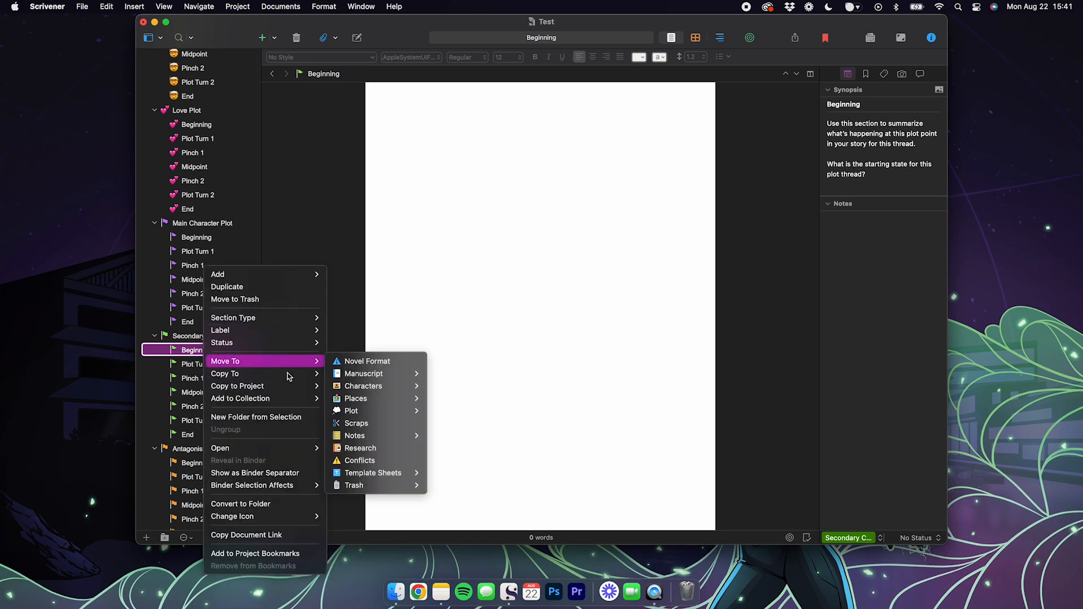
mouse_move(289, 375)
mouse_move(409, 427)
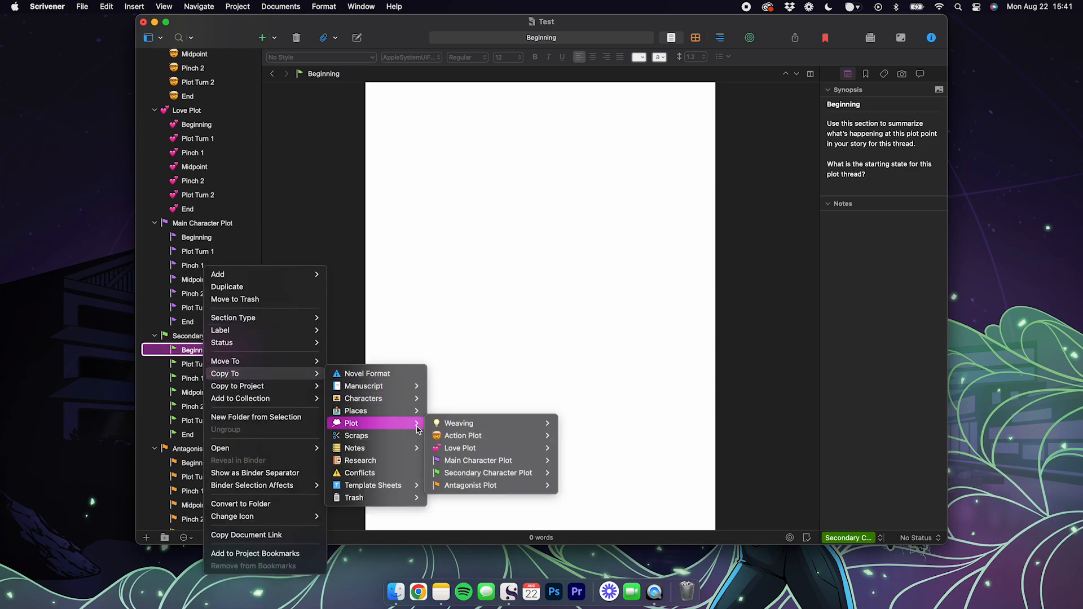
mouse_move(507, 428)
left_click(621, 447)
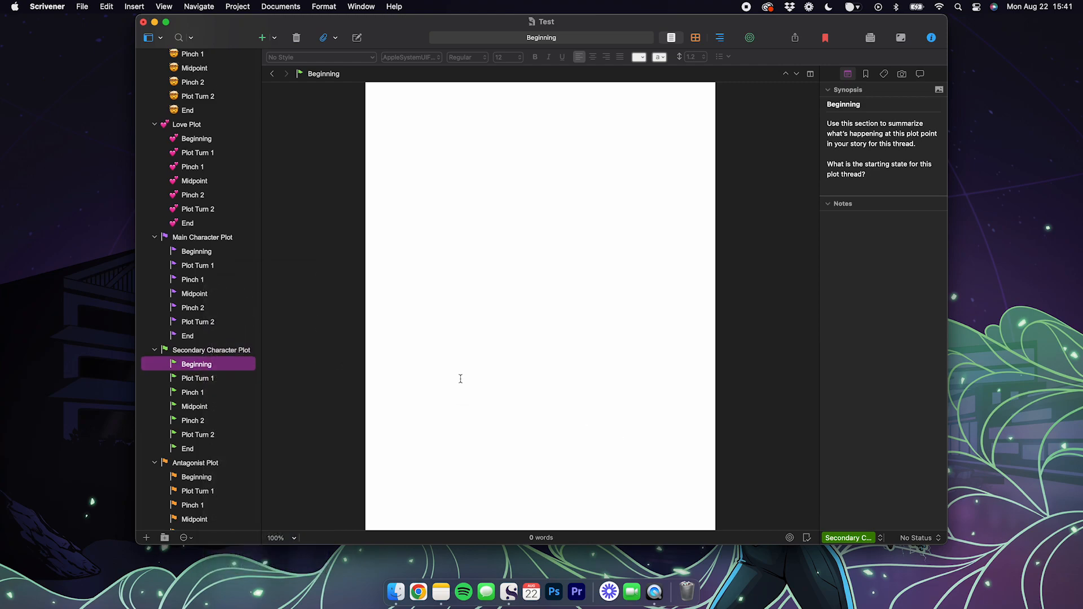
scroll(231, 277, "up", 15)
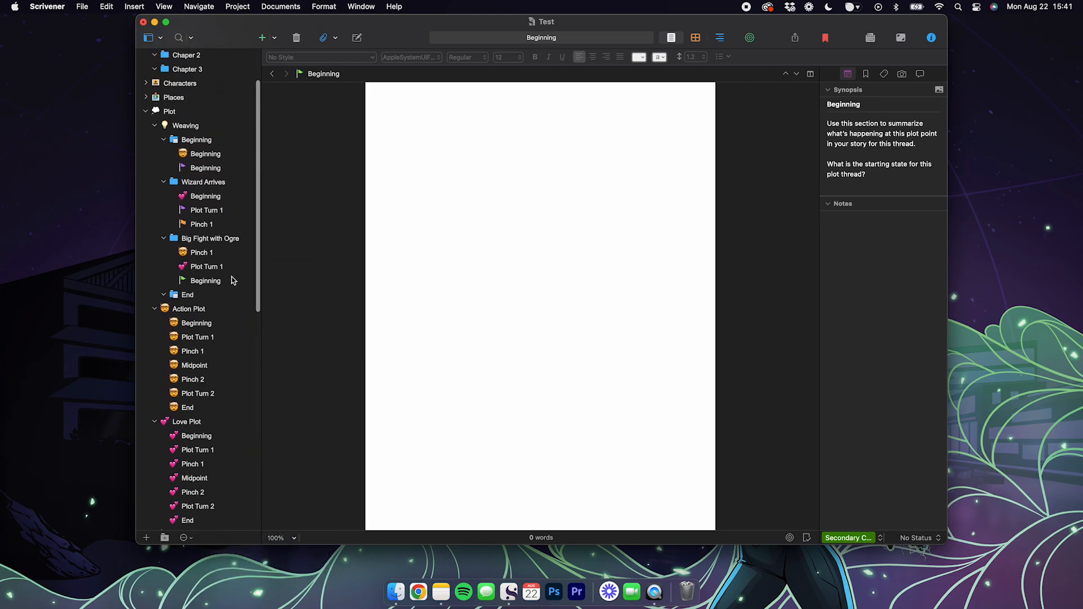
Display the Weaving folder in outline view and review the labels and synopses of the plot points woven into each event.
scroll(232, 281, "down", 5)
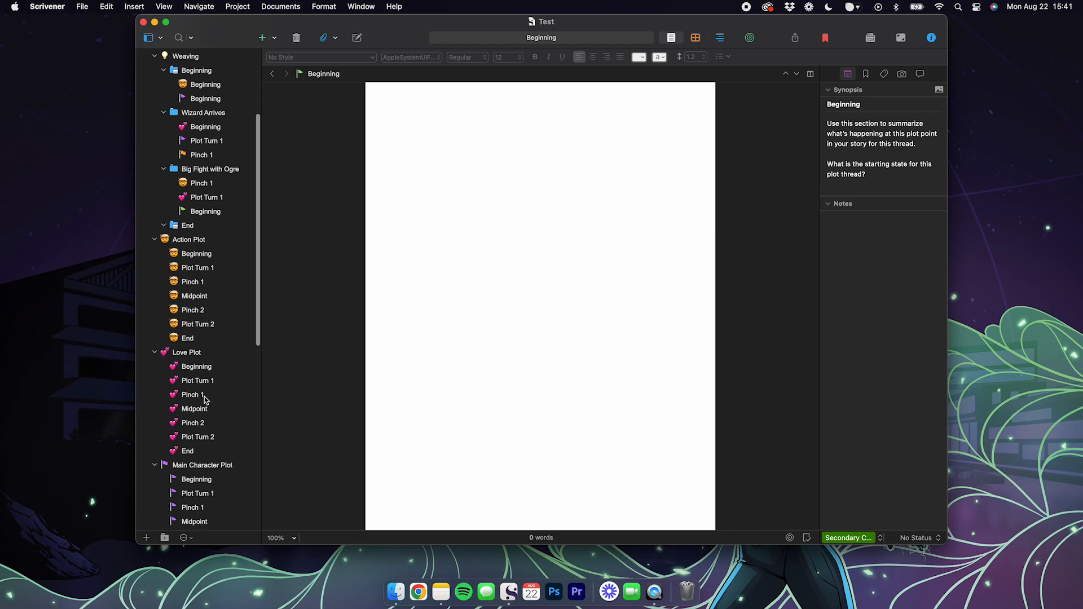
scroll(193, 296, "up", 5)
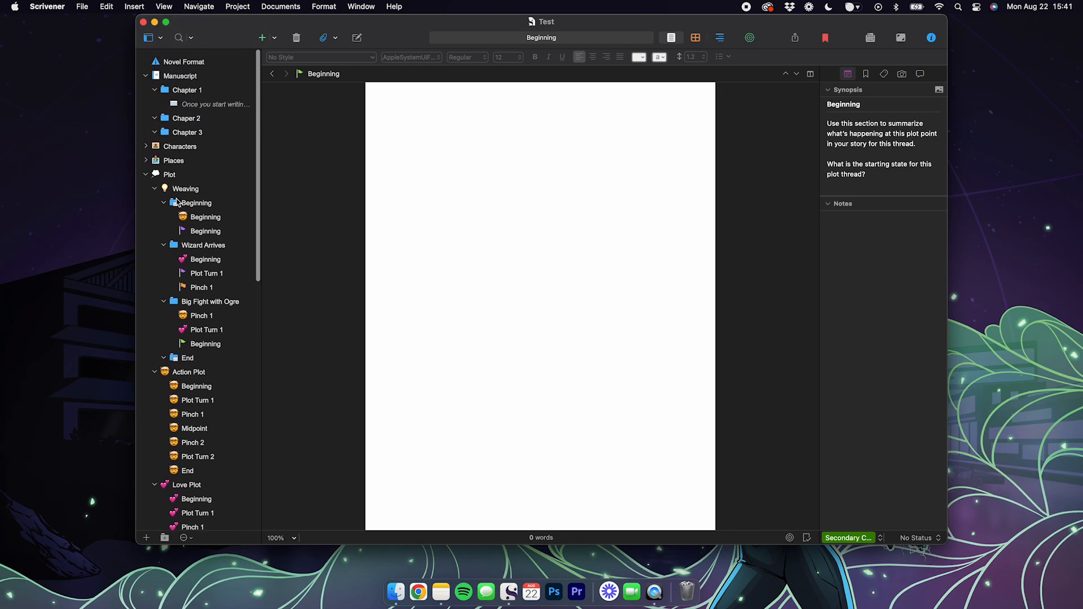
left_click(204, 190)
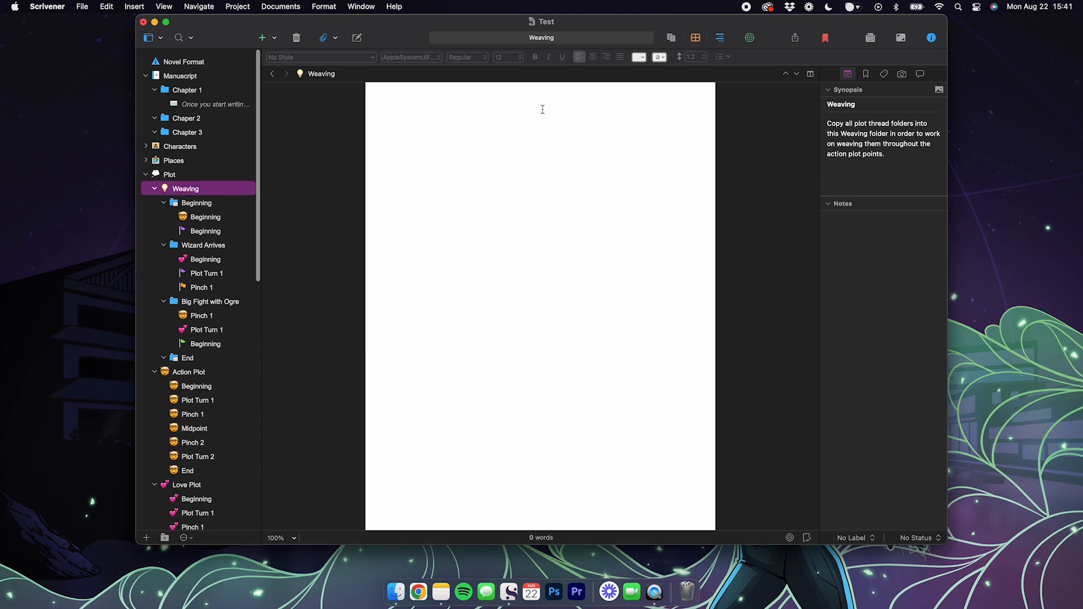
left_click(719, 38)
scroll(600, 218, "down", 2)
scroll(600, 219, "down", 2)
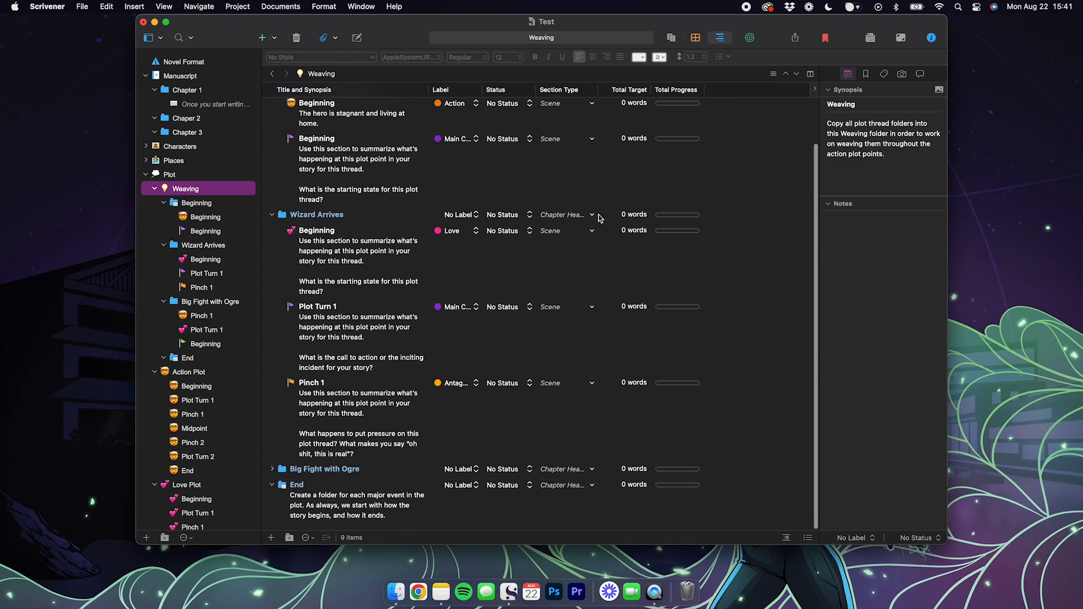
scroll(301, 389, "up", 3)
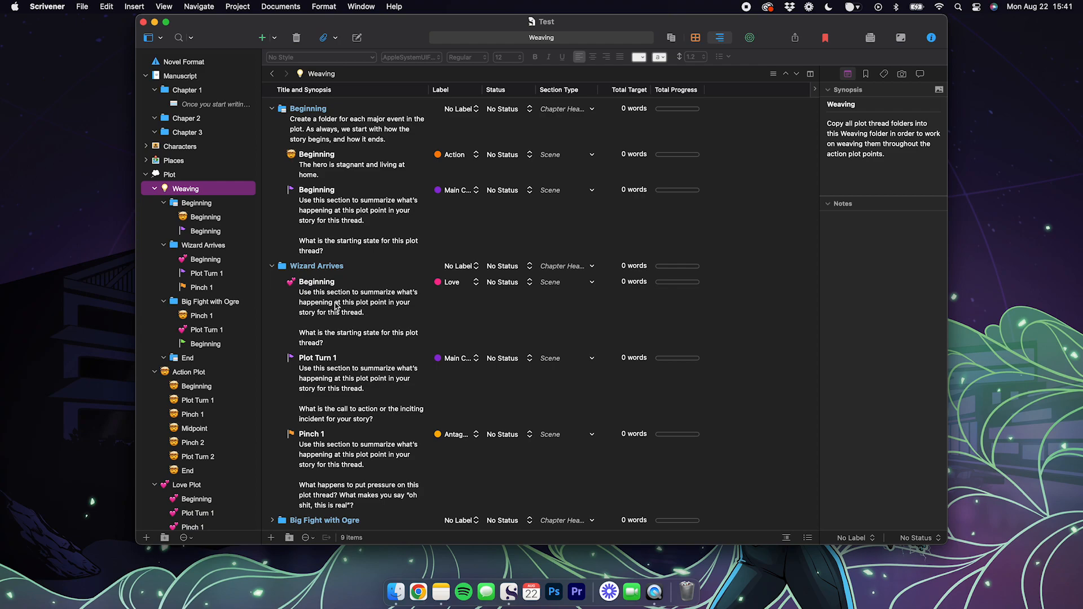
scroll(462, 307, "up", 2)
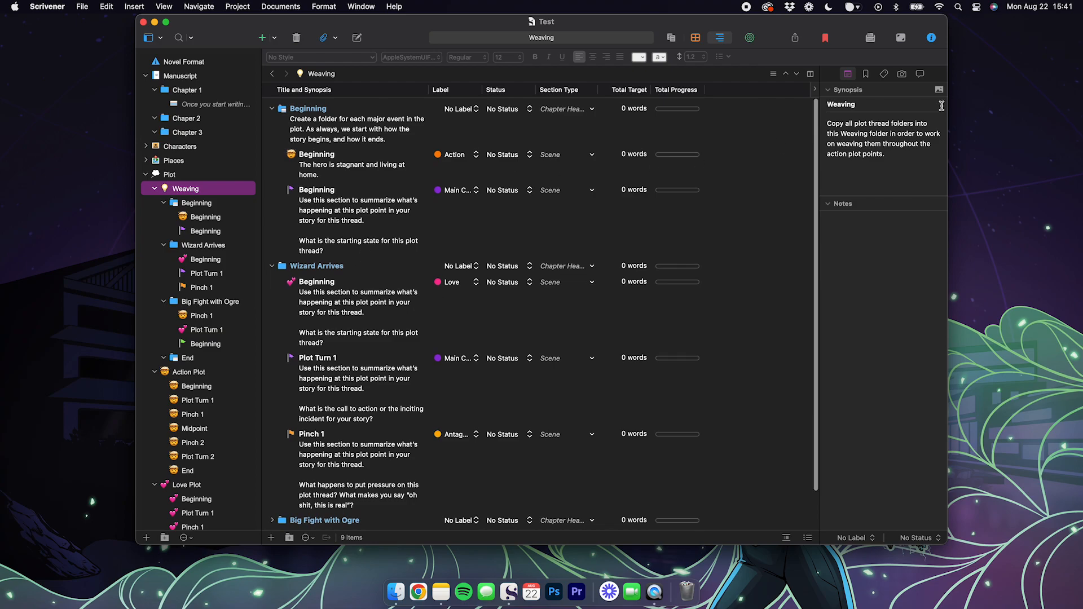
Open the scene in Chapter 1, split the editor into two side-by-side panes, and write "I am typing my manuscript." in the scene.
left_click(221, 104)
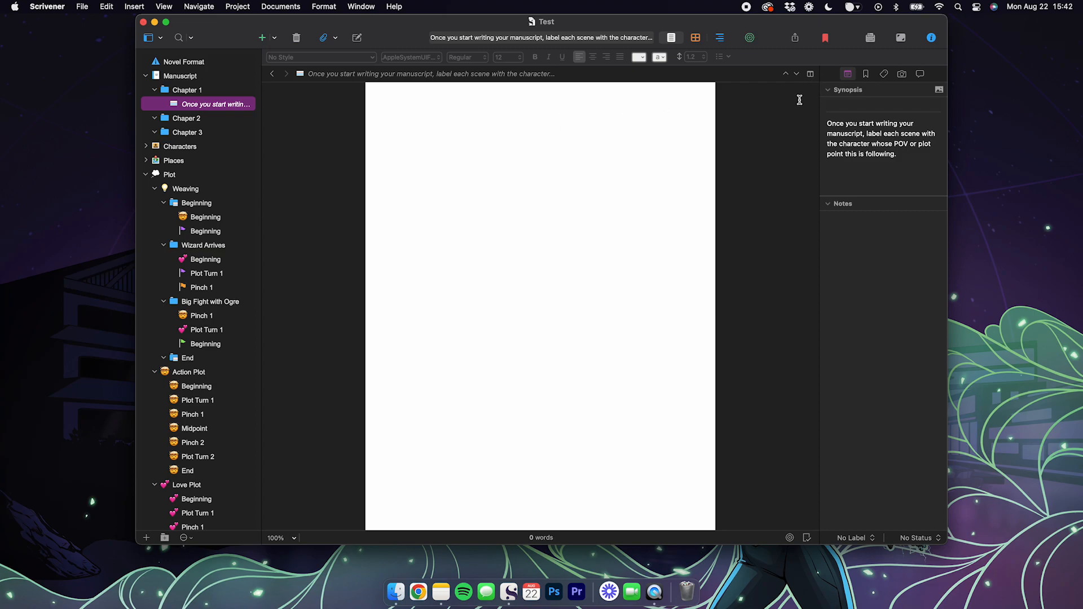
left_click(811, 75)
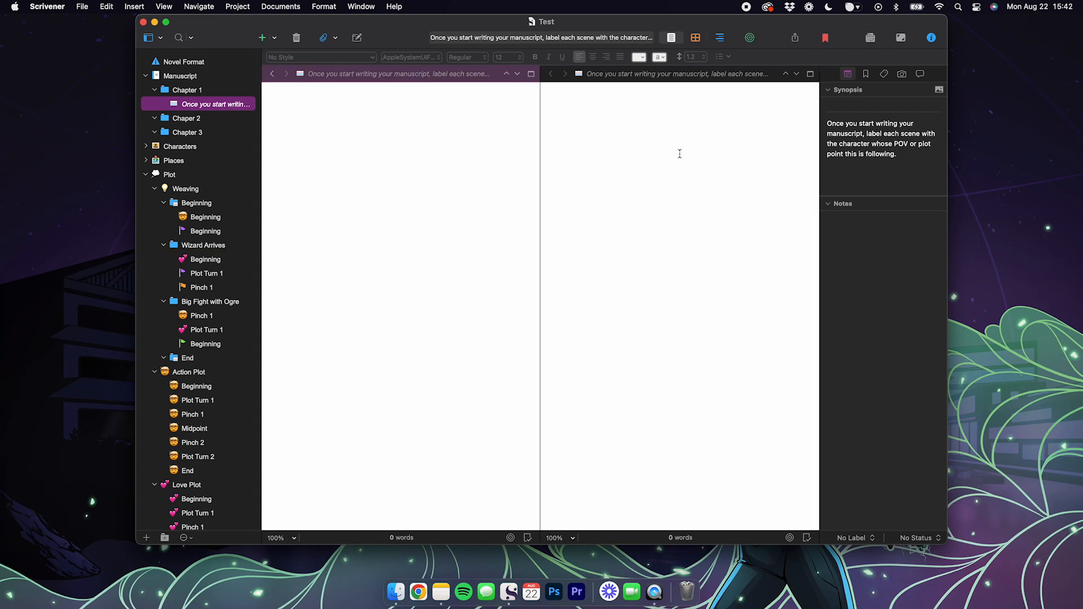
left_click(351, 131)
type("I a")
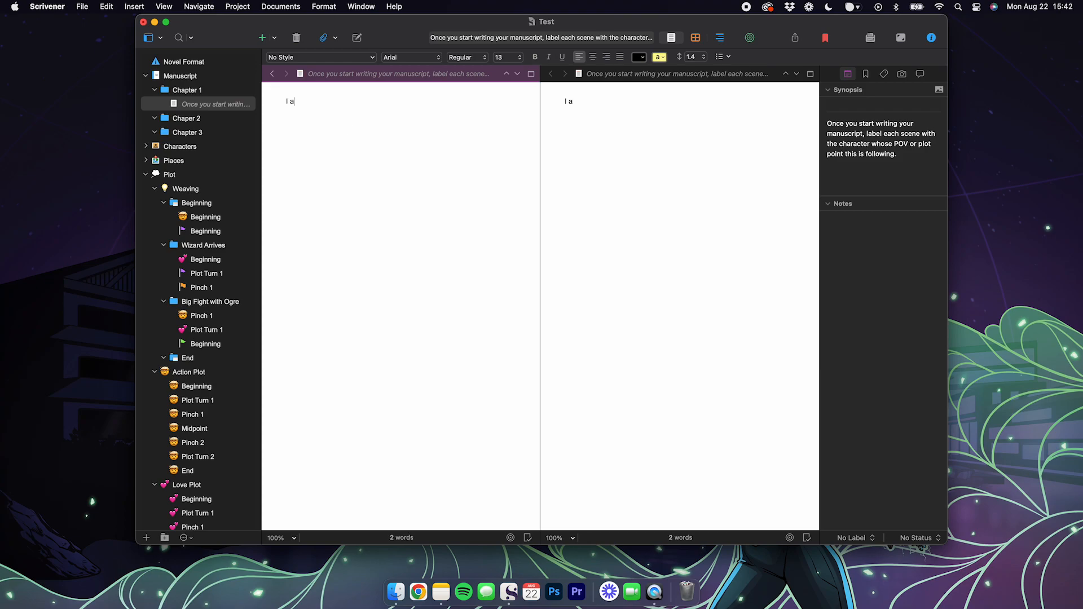
type("m typing my manuscript.")
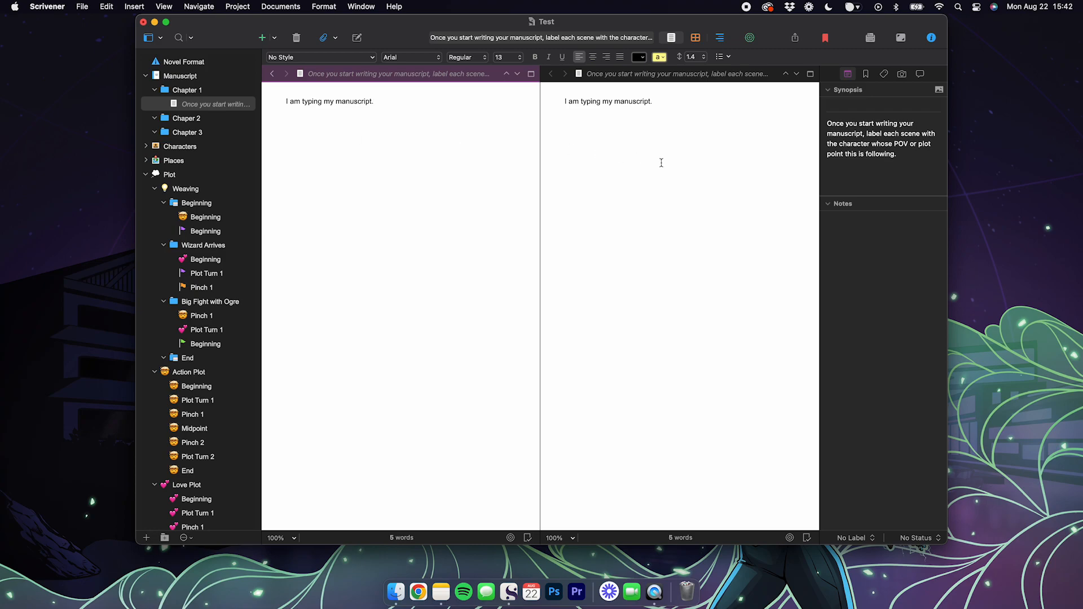
Show the Weaving outline in the second editor pane, widen the manuscript pane, and collapse the outline's Beginning folder.
left_click(661, 163)
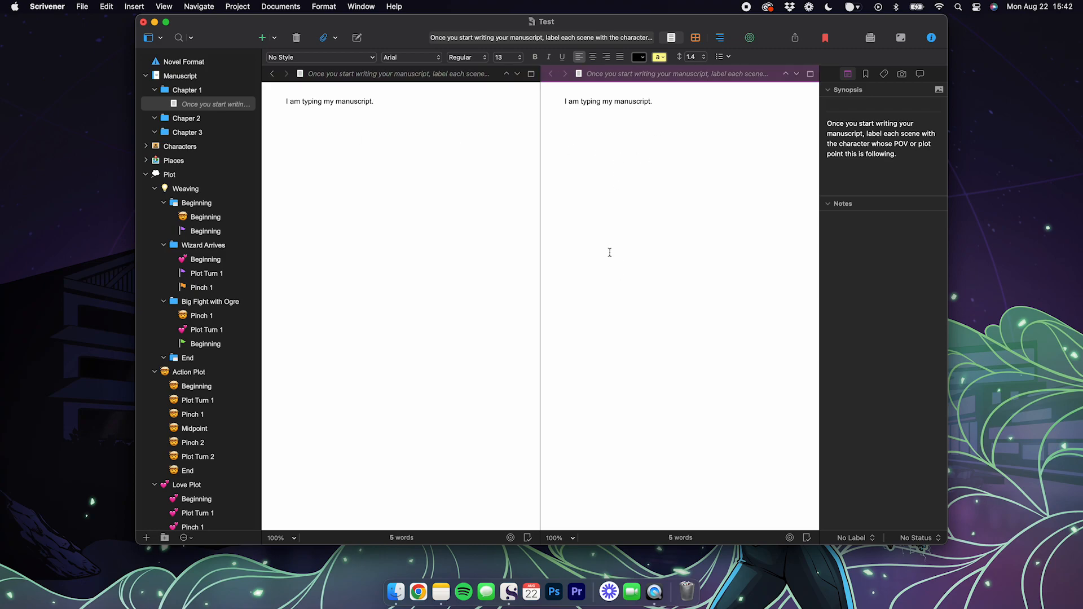
left_click(202, 189)
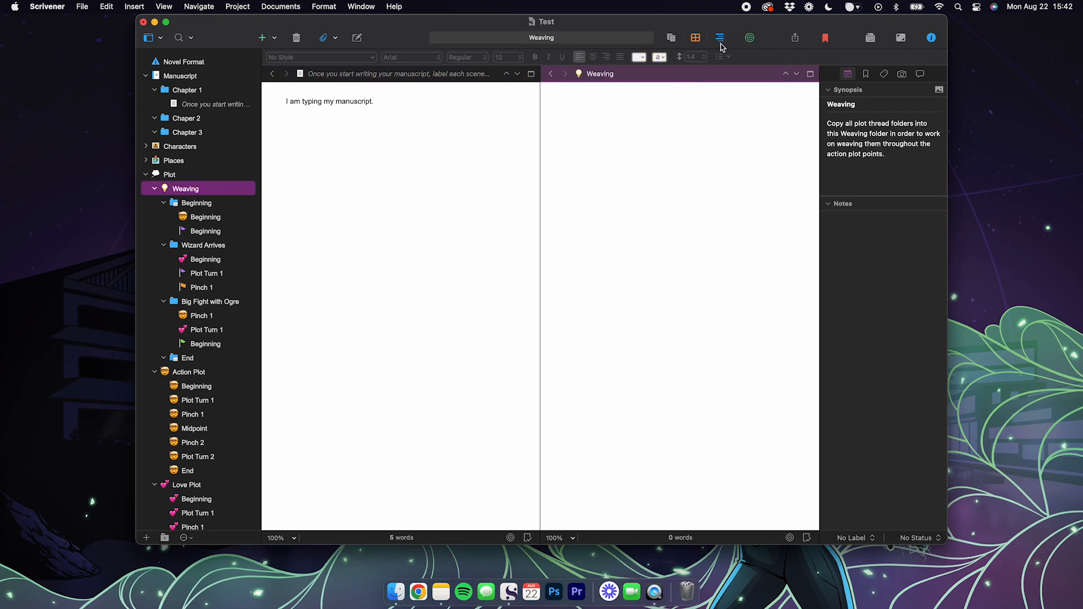
left_click(719, 39)
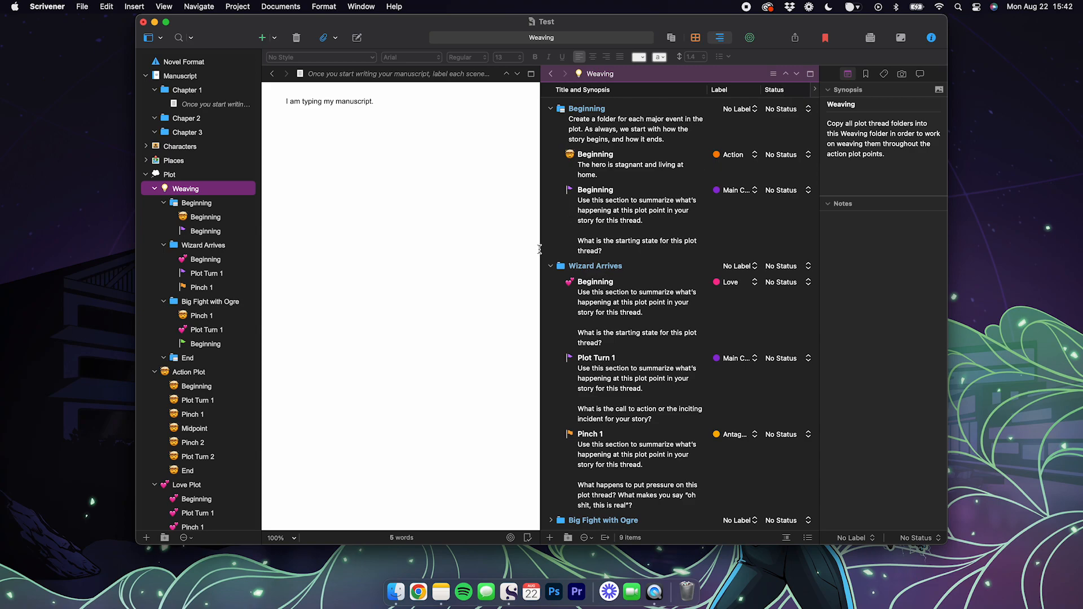
left_click_drag(539, 249, 596, 247)
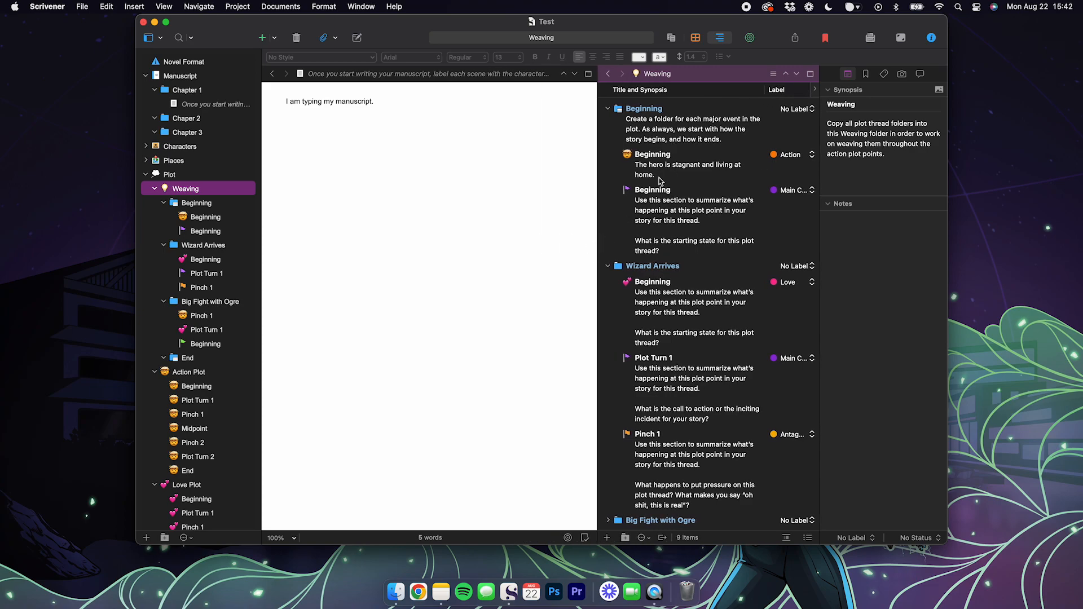
left_click(608, 109)
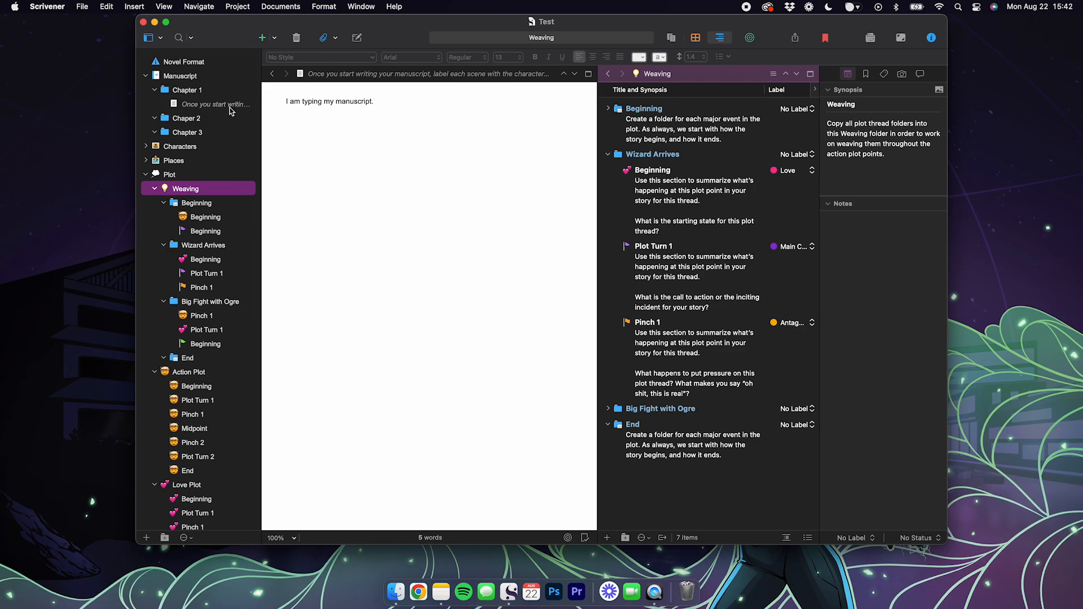
Assign the Main Character label to the scene in Chapter 1.
left_click(351, 122)
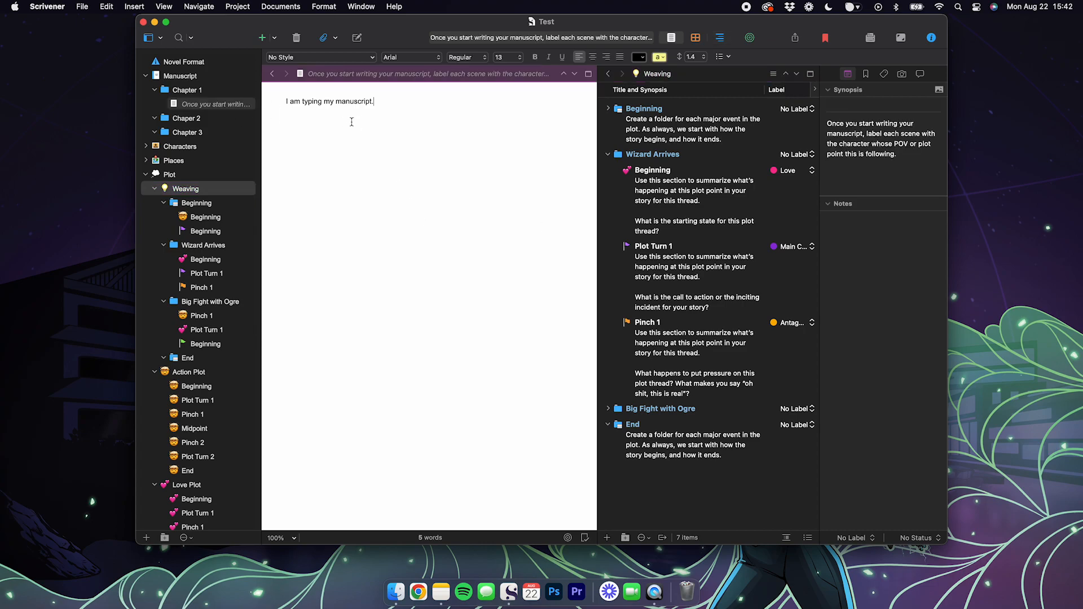
left_click(210, 105)
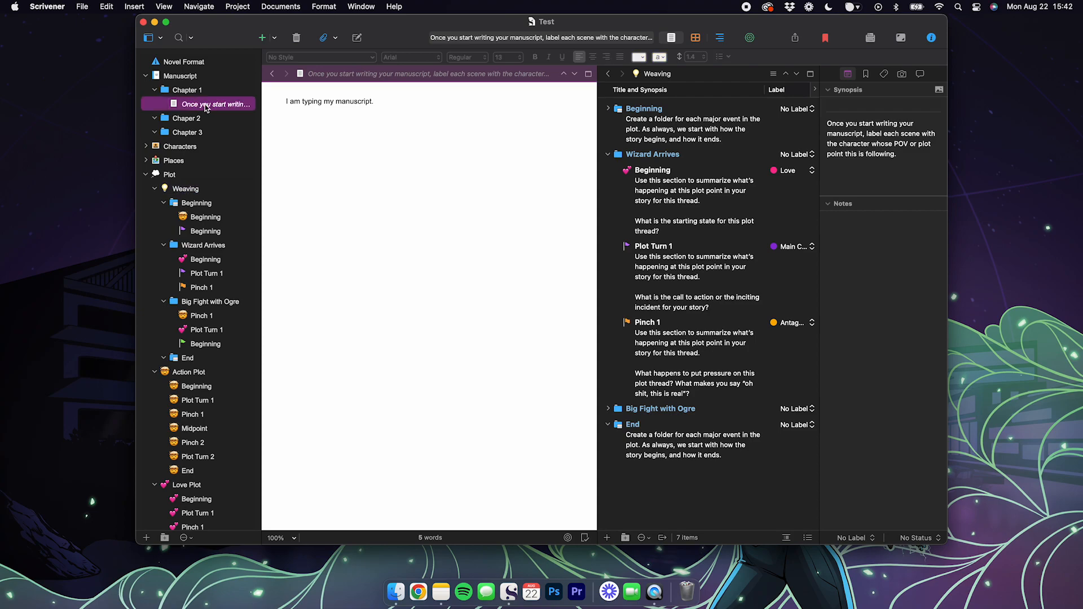
right_click(208, 107)
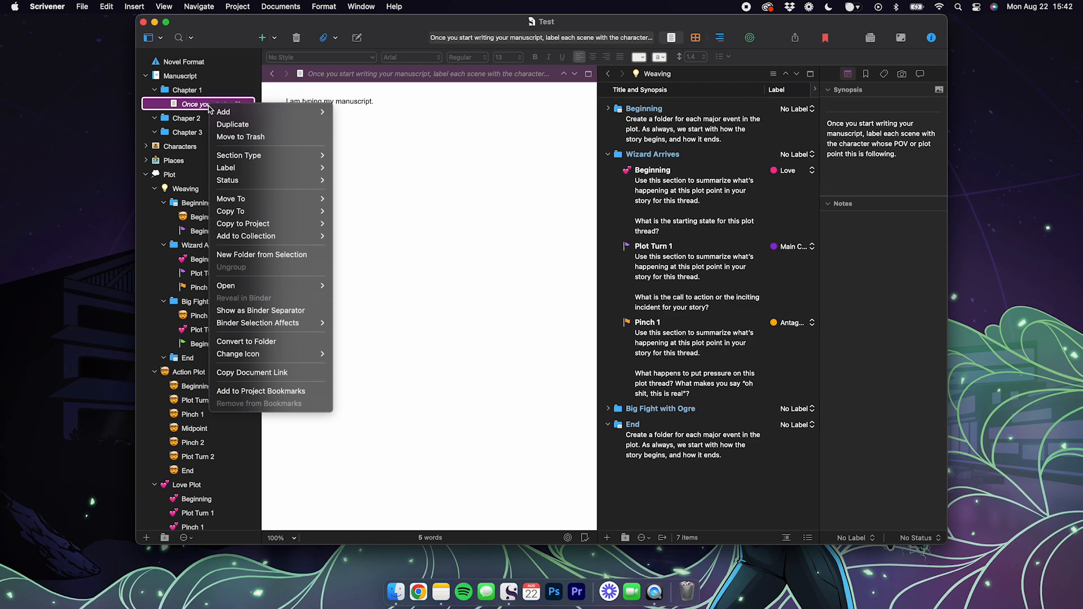
mouse_move(301, 168)
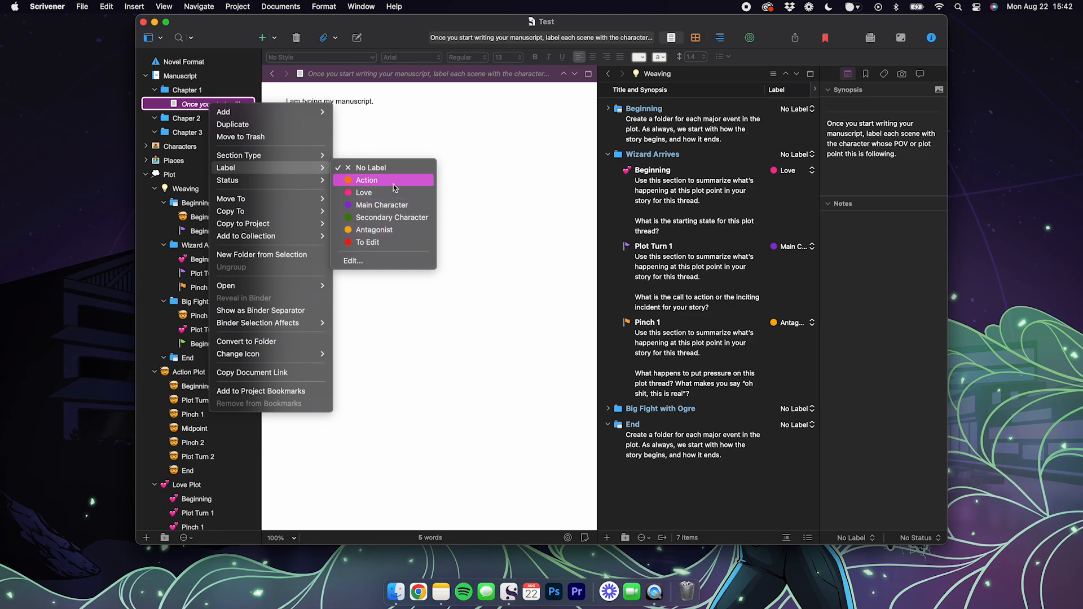
left_click(394, 204)
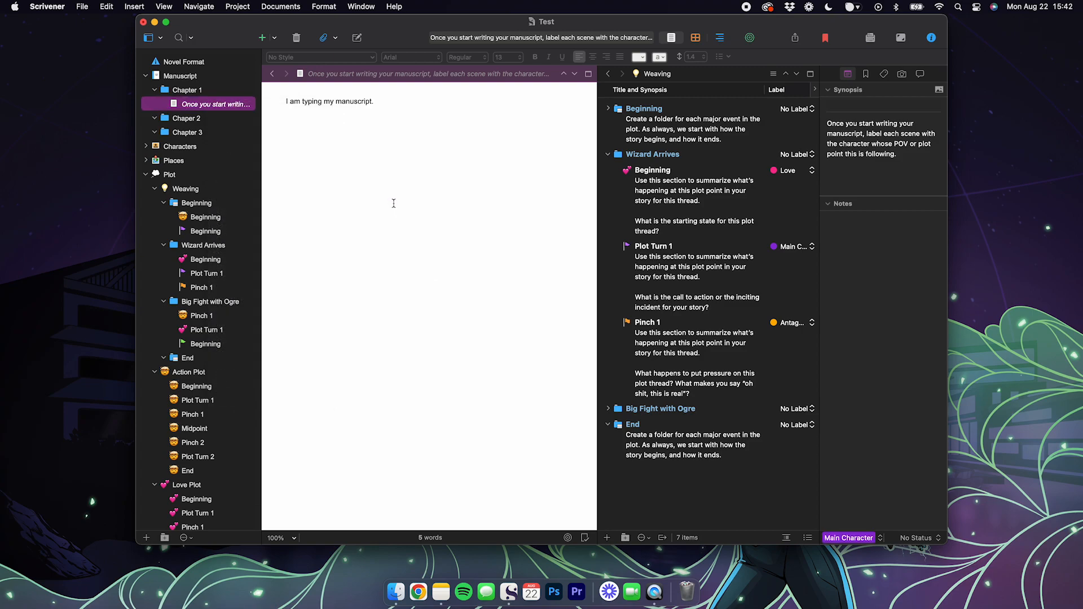
Look over the scene's label choices without changing them, and view Chapter 1's outline to check the scene's label.
right_click(217, 108)
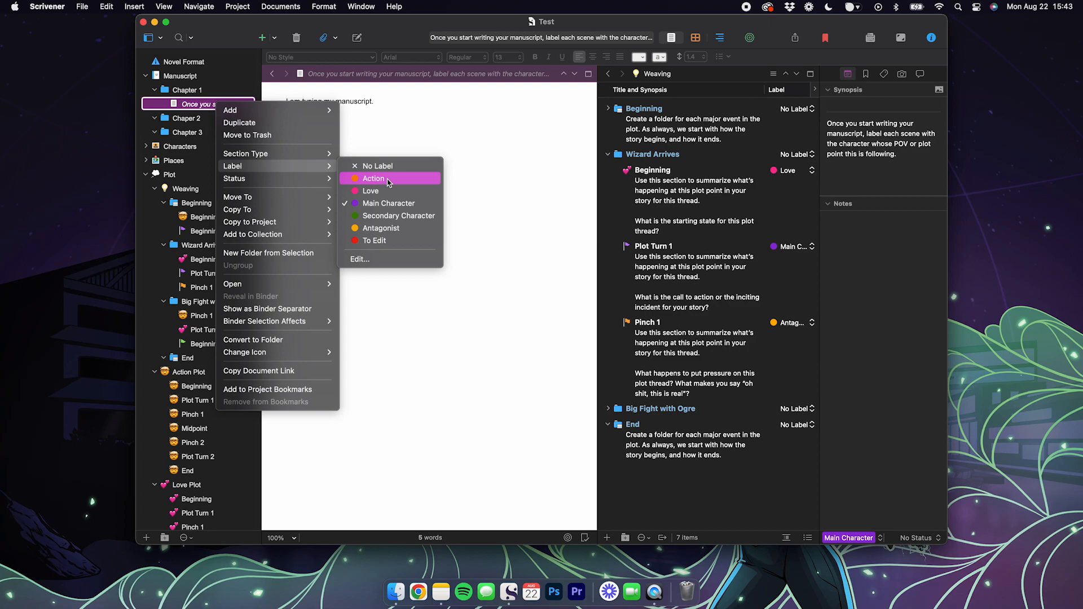
left_click(394, 141)
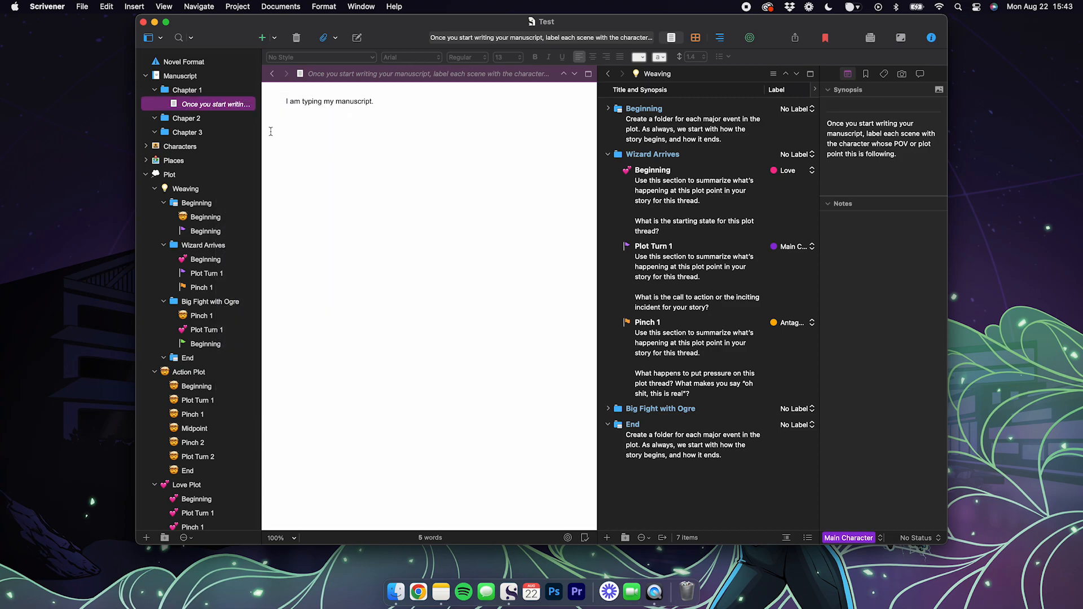
left_click(203, 91)
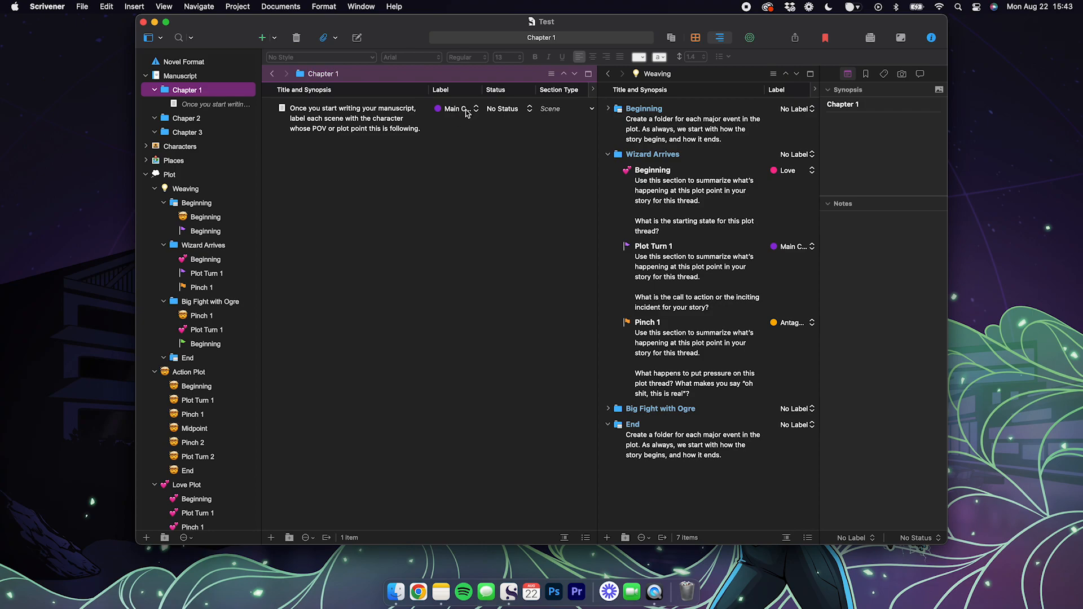
Add a new document after the first scene in Chapter 1 and assign it the Secondary Character label.
left_click(209, 105)
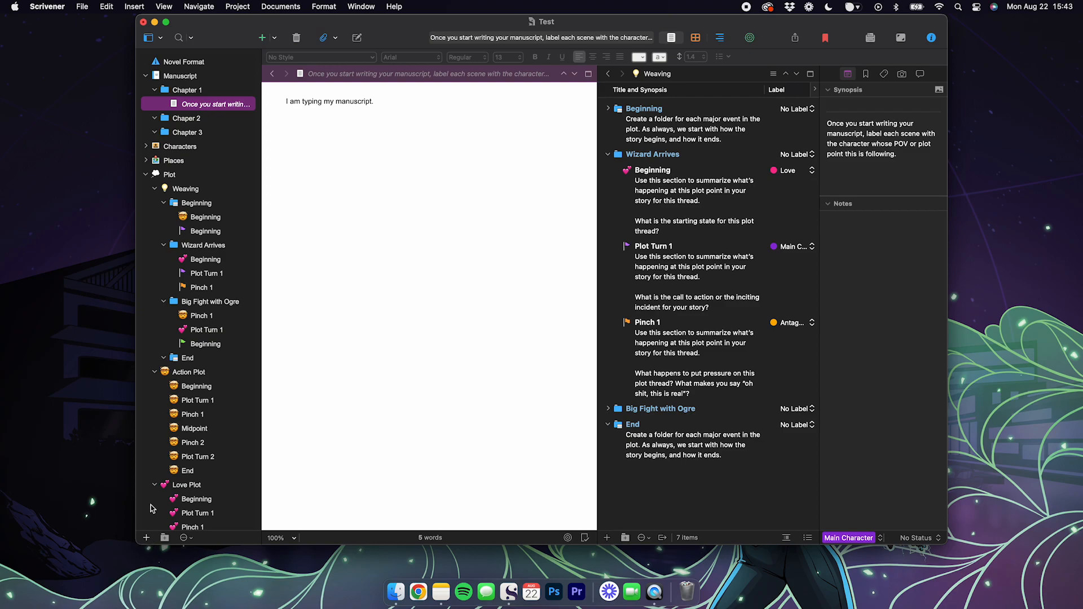
left_click(146, 537)
left_click(226, 110)
right_click(215, 119)
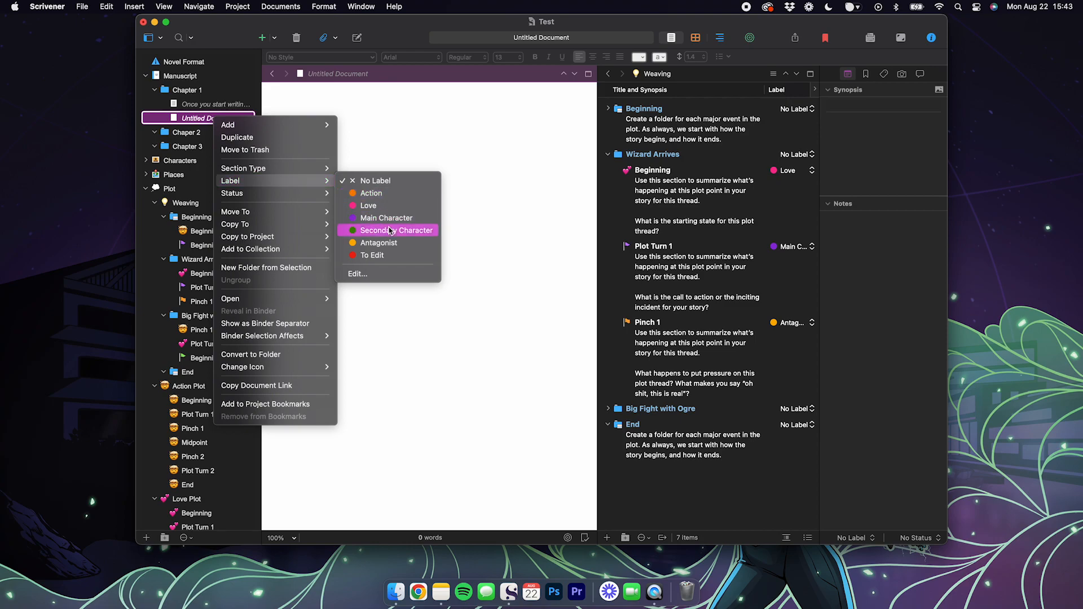
left_click(390, 232)
Check the scene labels in Chapter 1's outline, and look over Chapter 1's label choices in the Manuscript outline, keeping No Label.
left_click(175, 91)
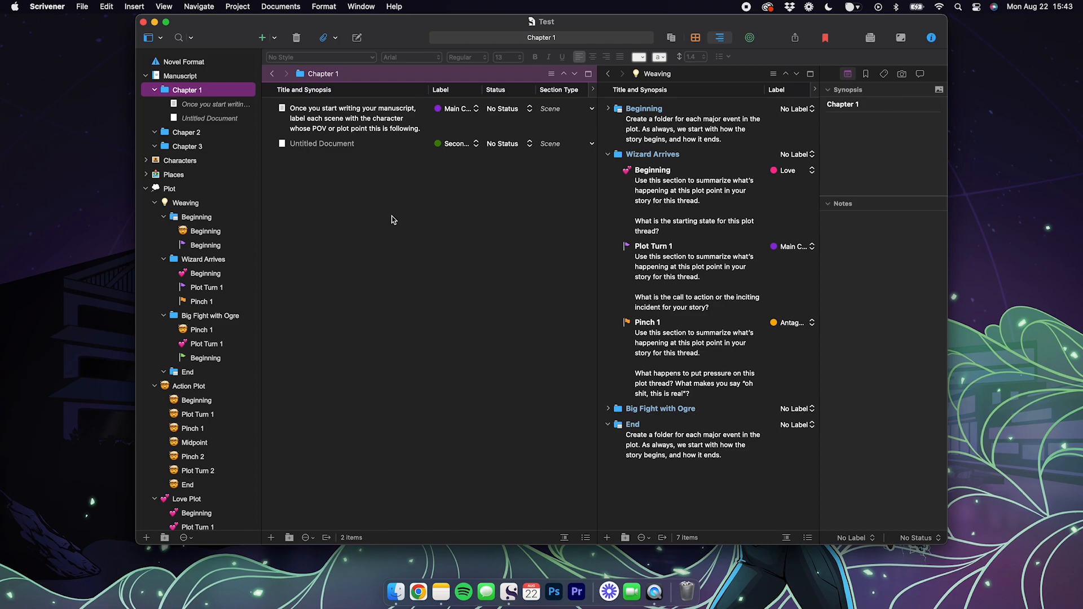
left_click(210, 78)
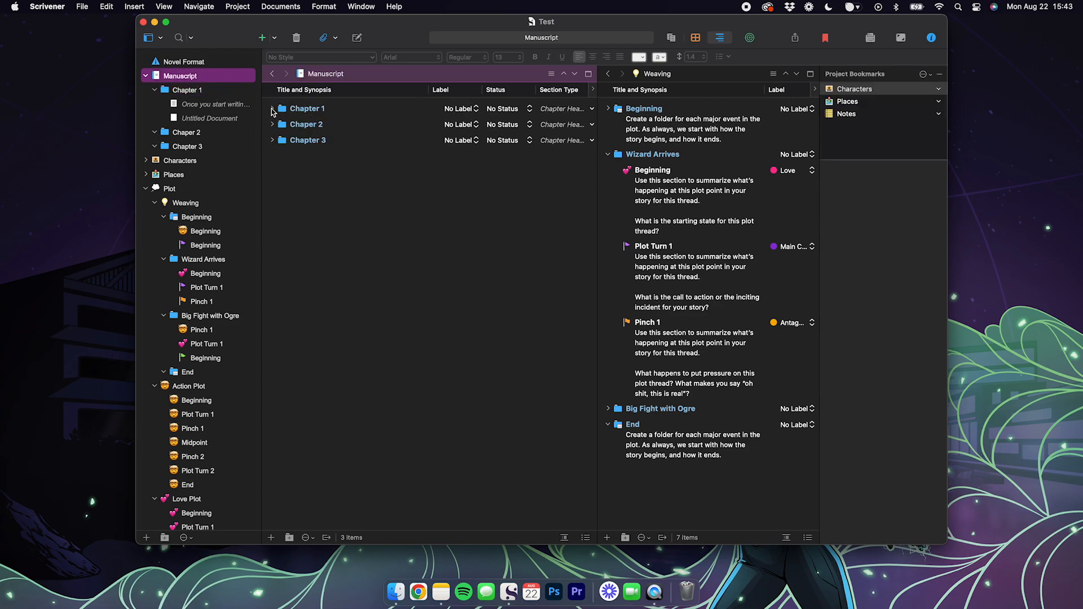
left_click(462, 108)
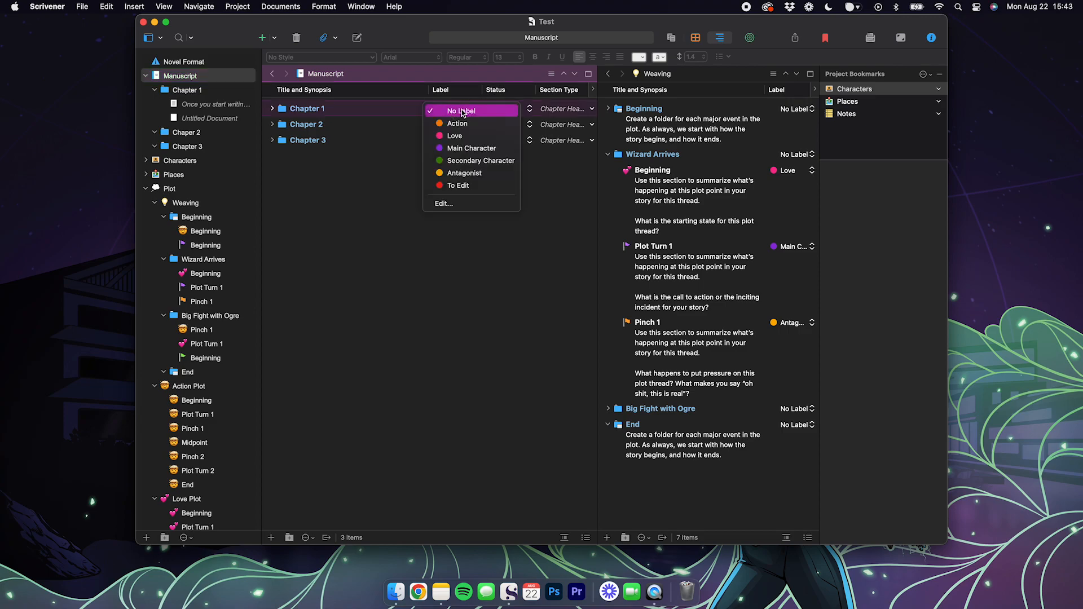
left_click(461, 111)
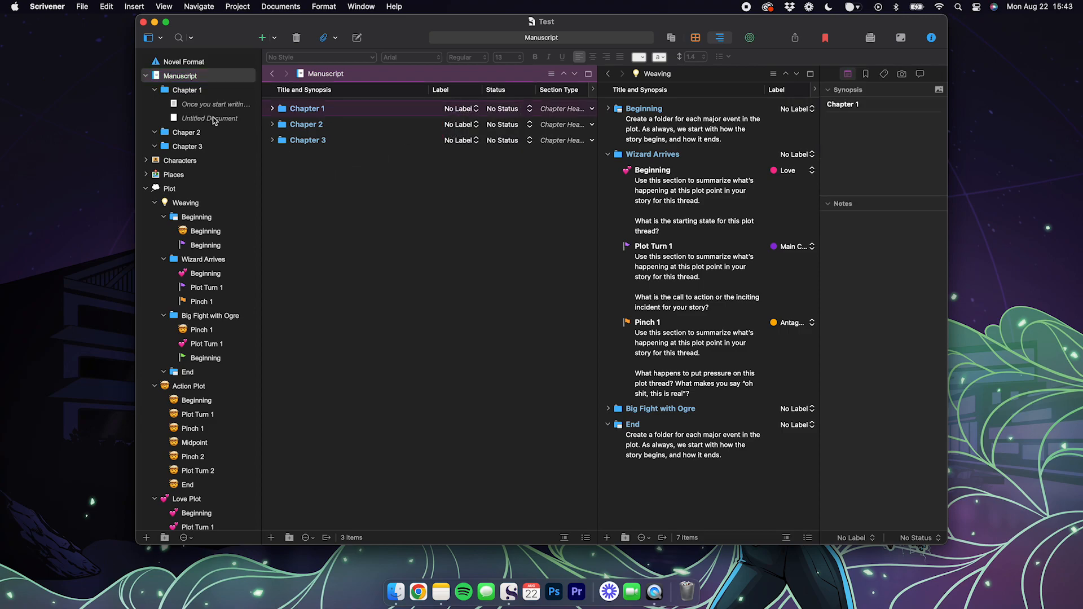
Delete all the text from the first scene in Chapter 1.
left_click(213, 117)
left_click(213, 104)
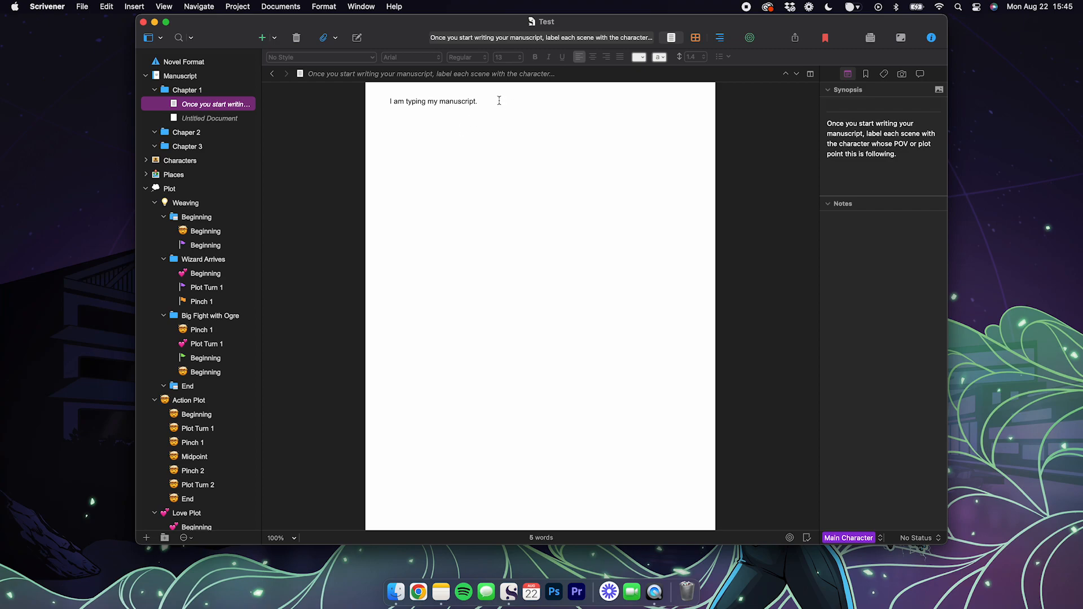
left_click_drag(499, 101, 374, 101)
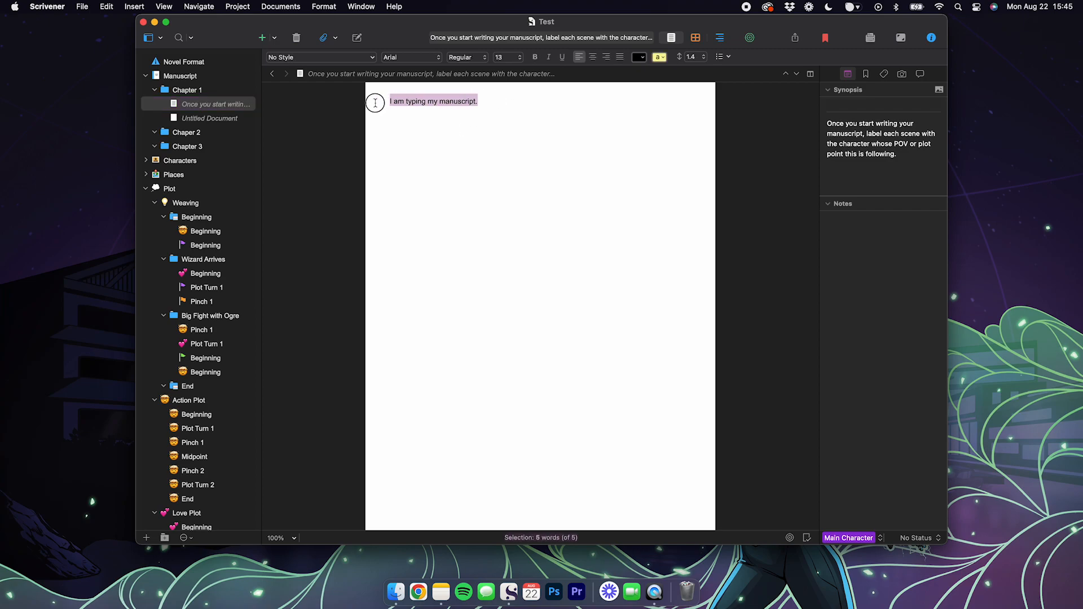
key("BackSpace")
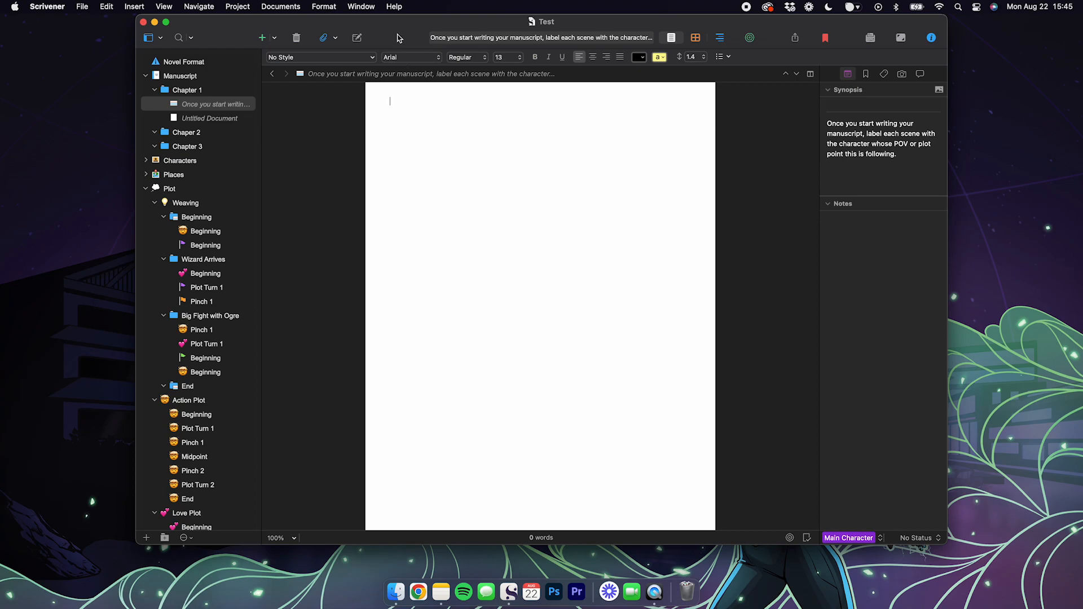
Look over the settings for saving the project as a template, and leave them without saving.
left_click(82, 7)
left_click(469, 197)
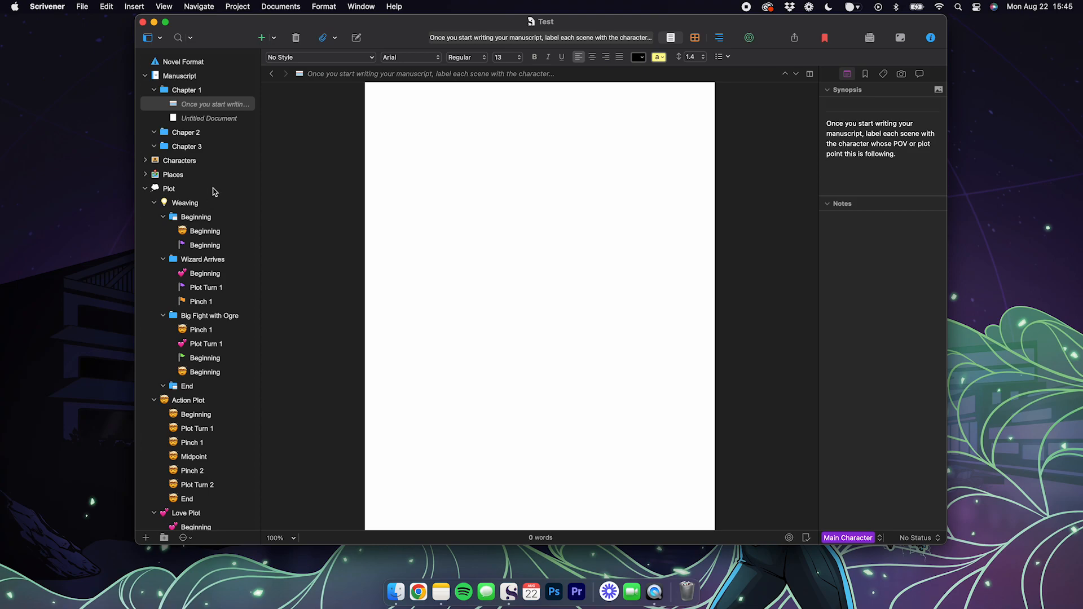
left_click(81, 8)
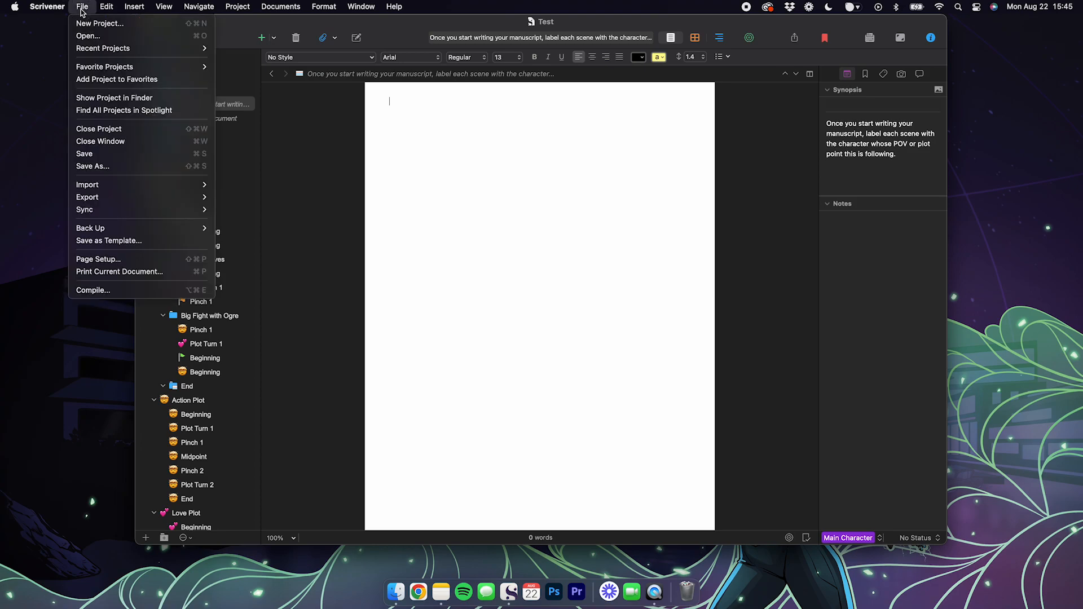
left_click(165, 241)
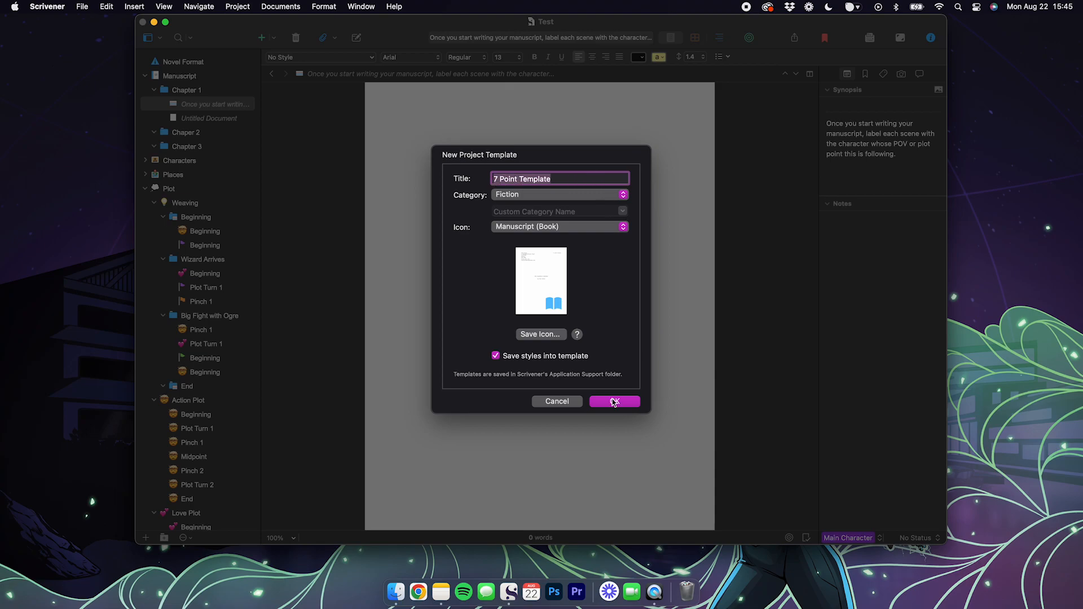
left_click(567, 402)
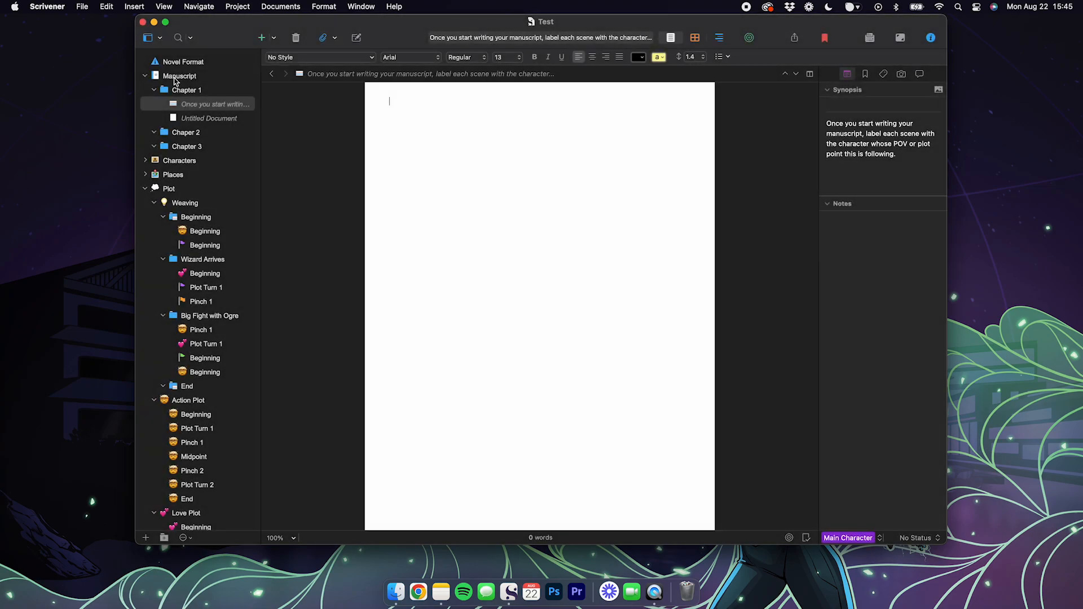
Close the Test project and create a new project named Untitled from the 7 Point Template in the Fiction category.
left_click(143, 22)
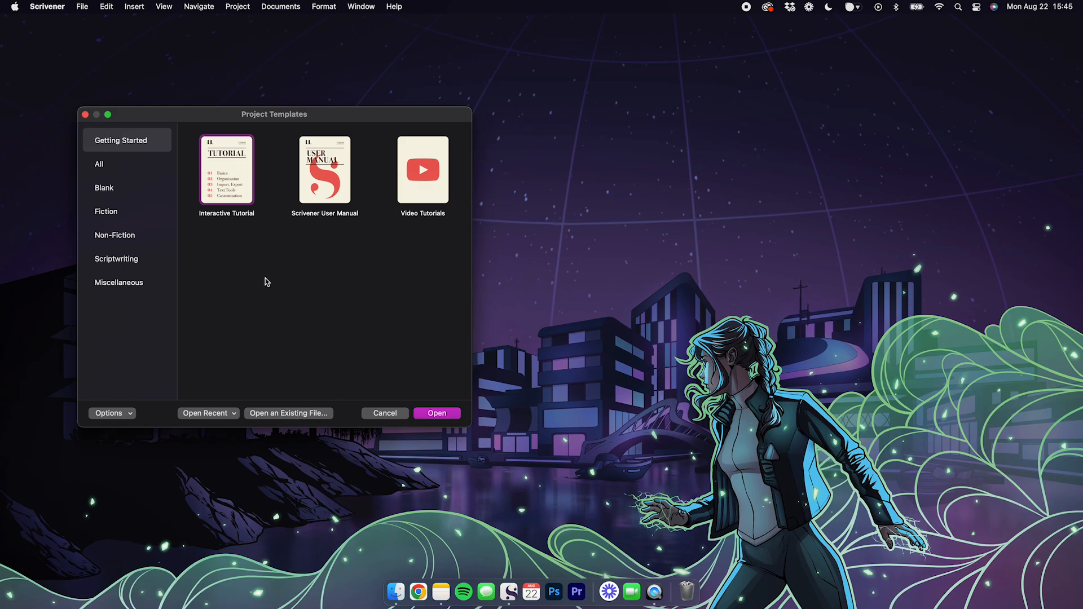
left_click_drag(184, 114, 408, 126)
left_click(347, 203)
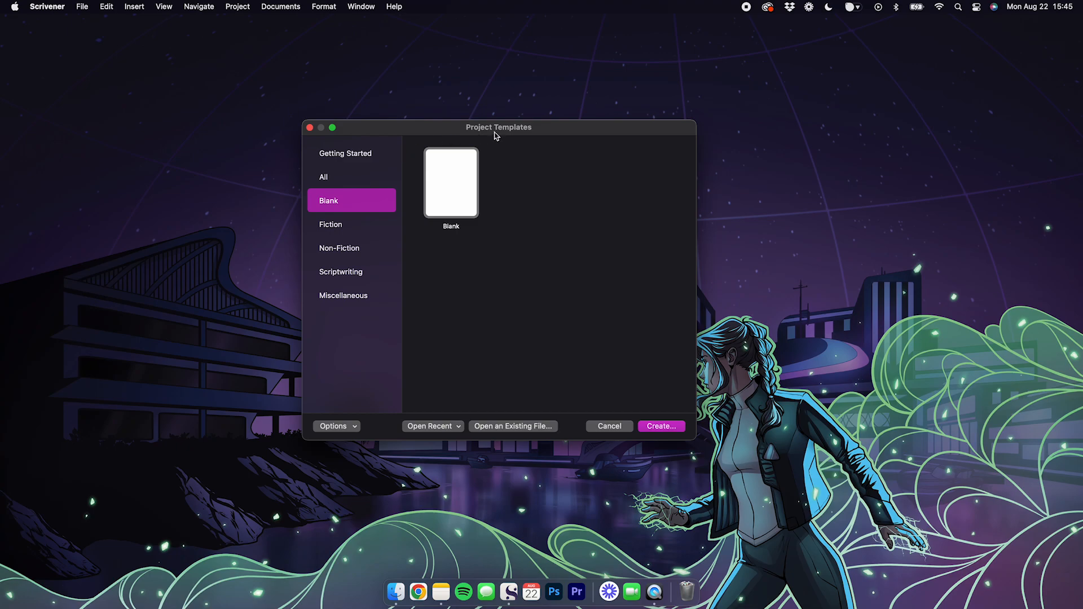
left_click(341, 177)
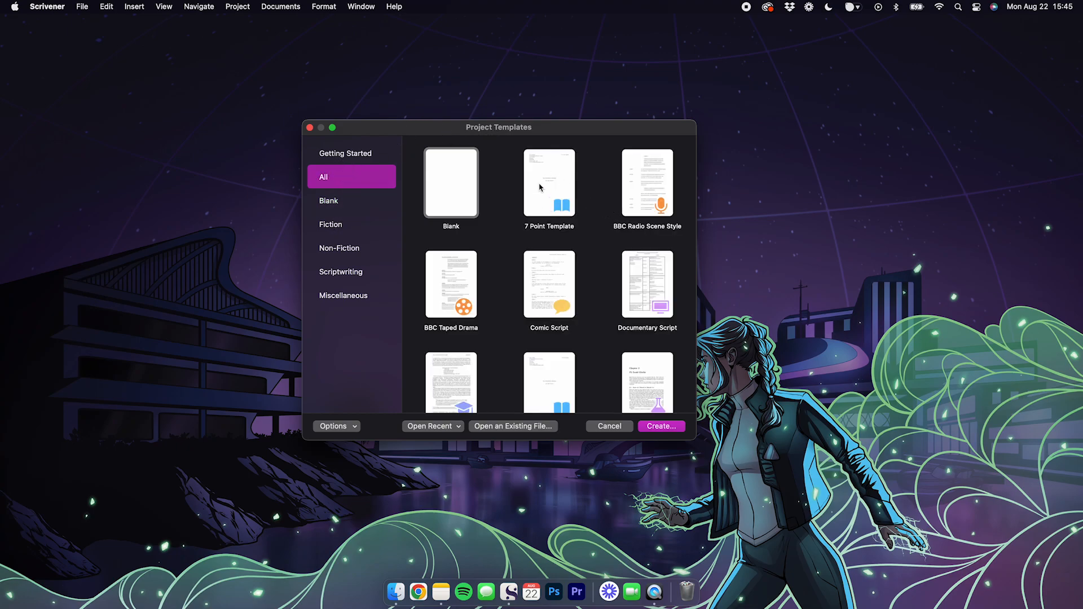
left_click(336, 227)
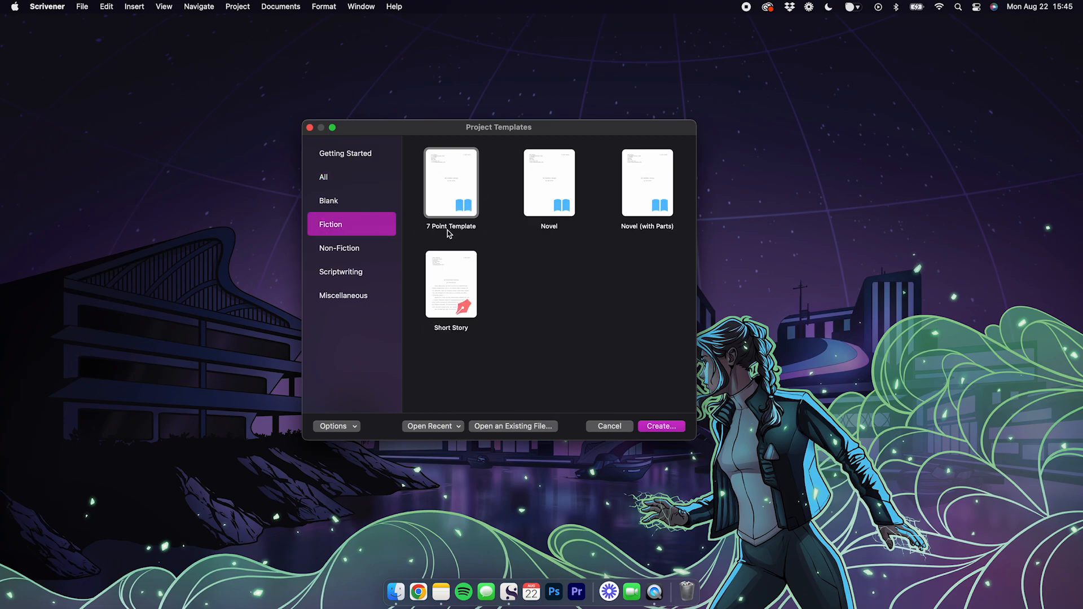
double_click(449, 182)
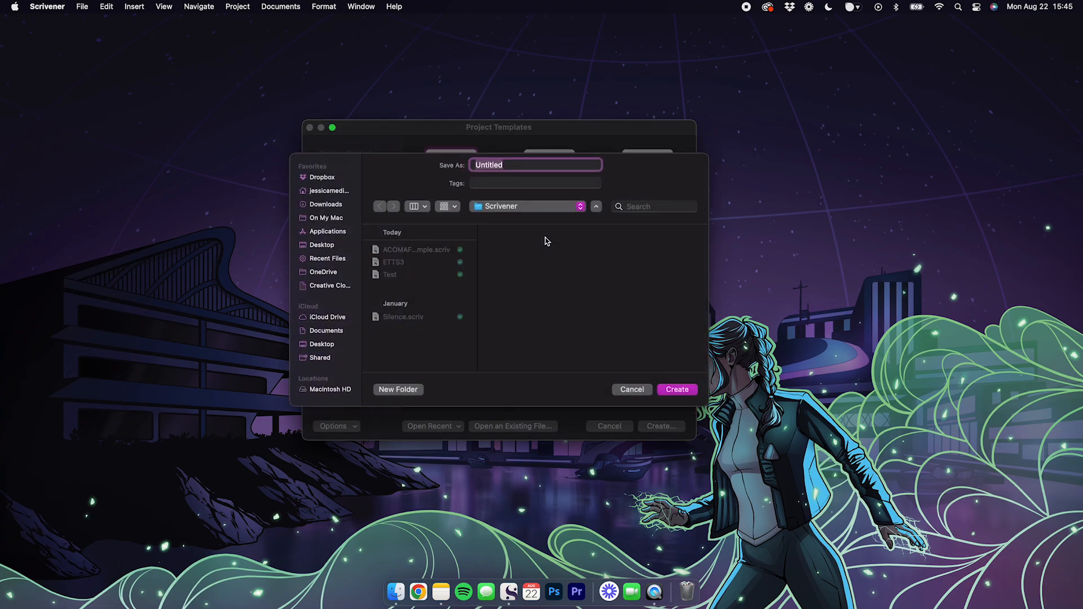
left_click(678, 390)
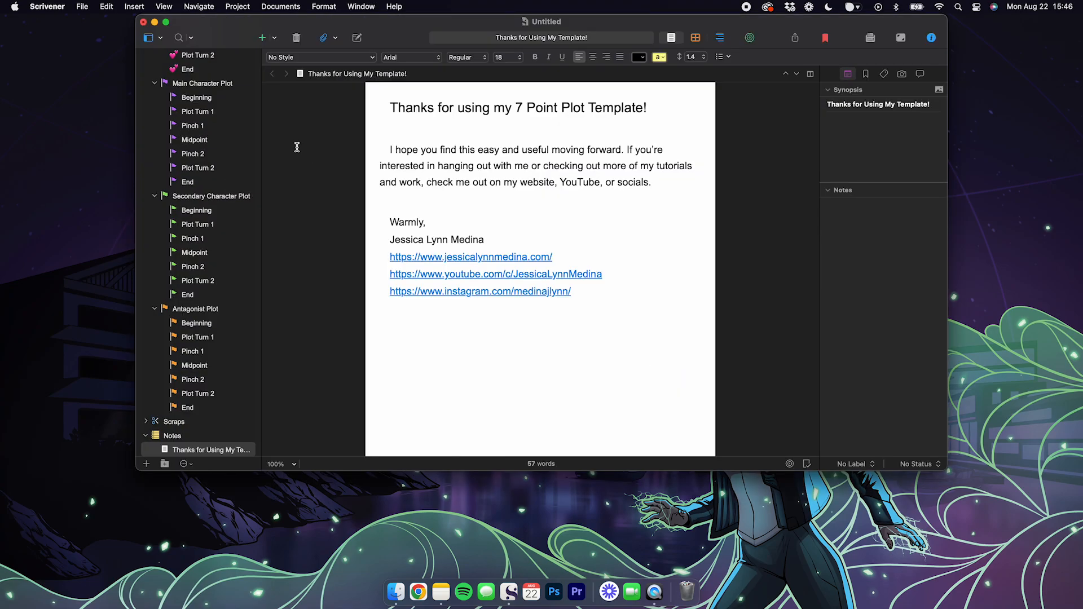
View the new project's Main Character Plot, Chapter 1 outline and first scene, and minimize the project window.
left_click(217, 85)
scroll(225, 107, "up", 15)
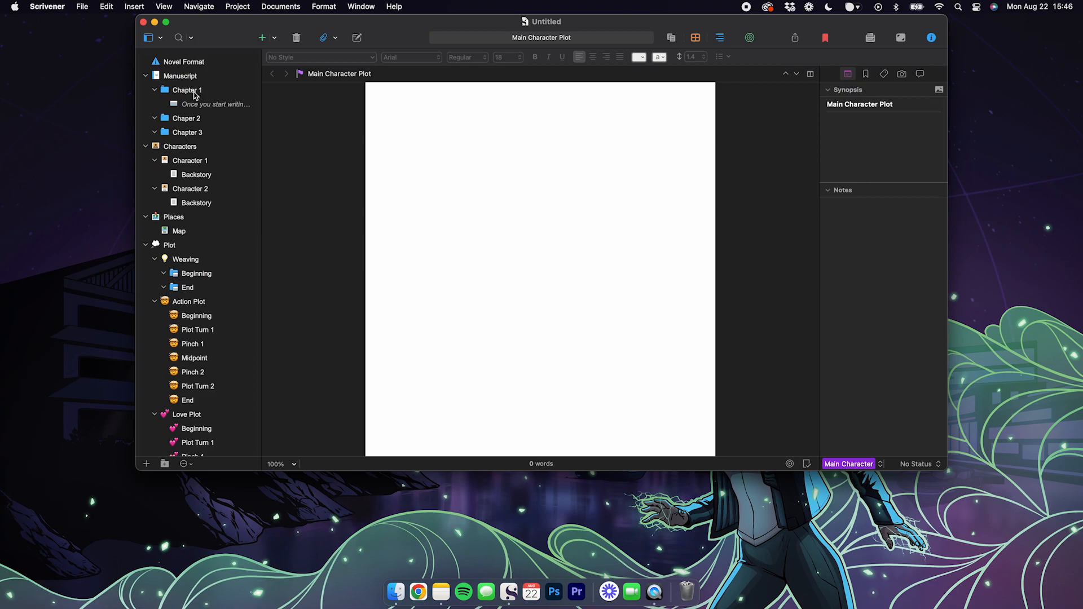
left_click(194, 93)
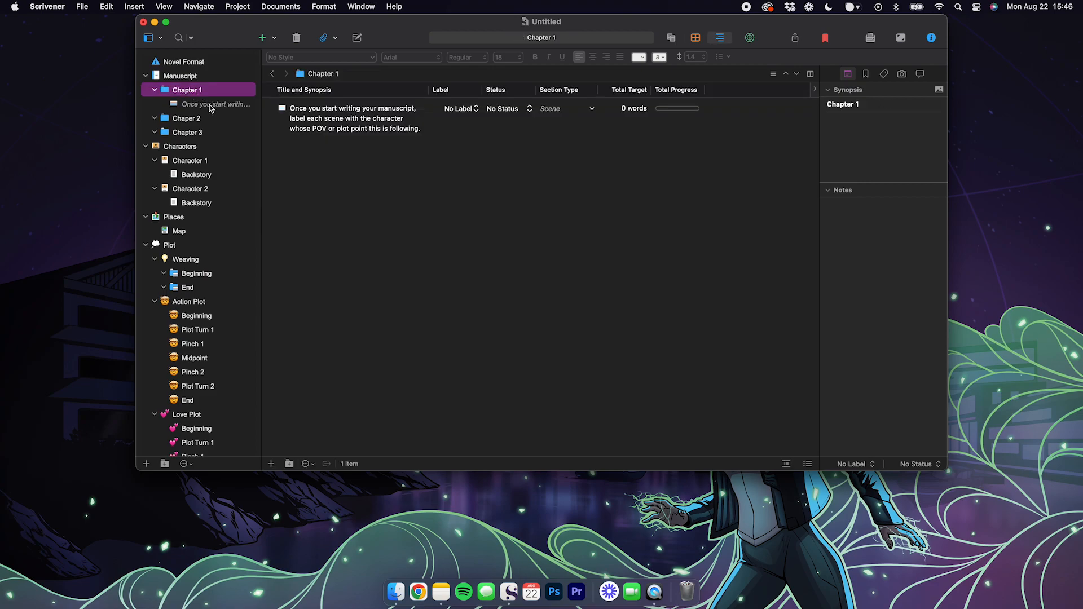
left_click(210, 105)
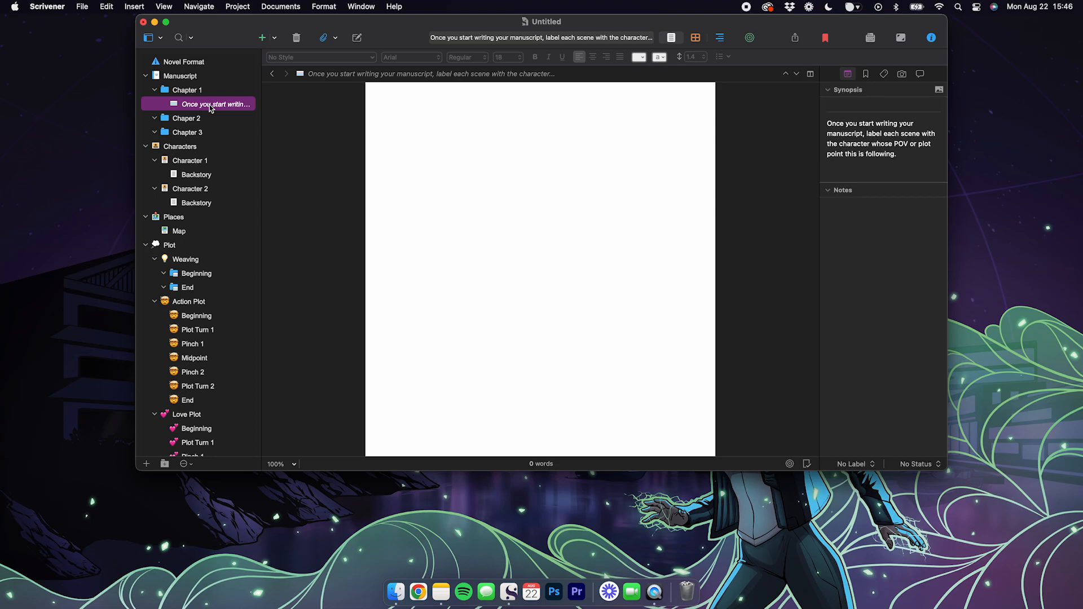
left_click(155, 21)
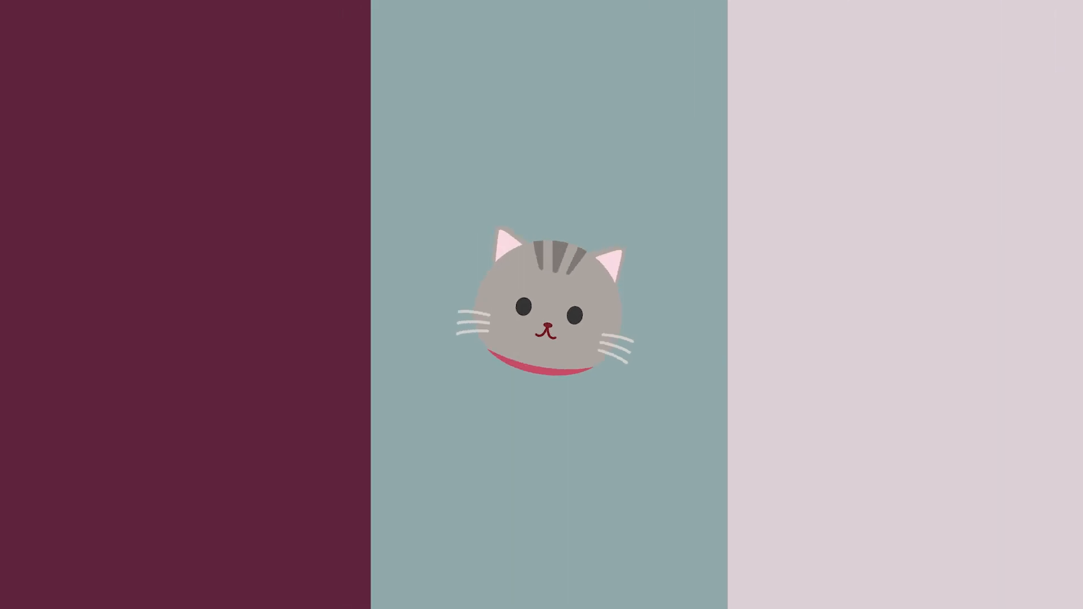